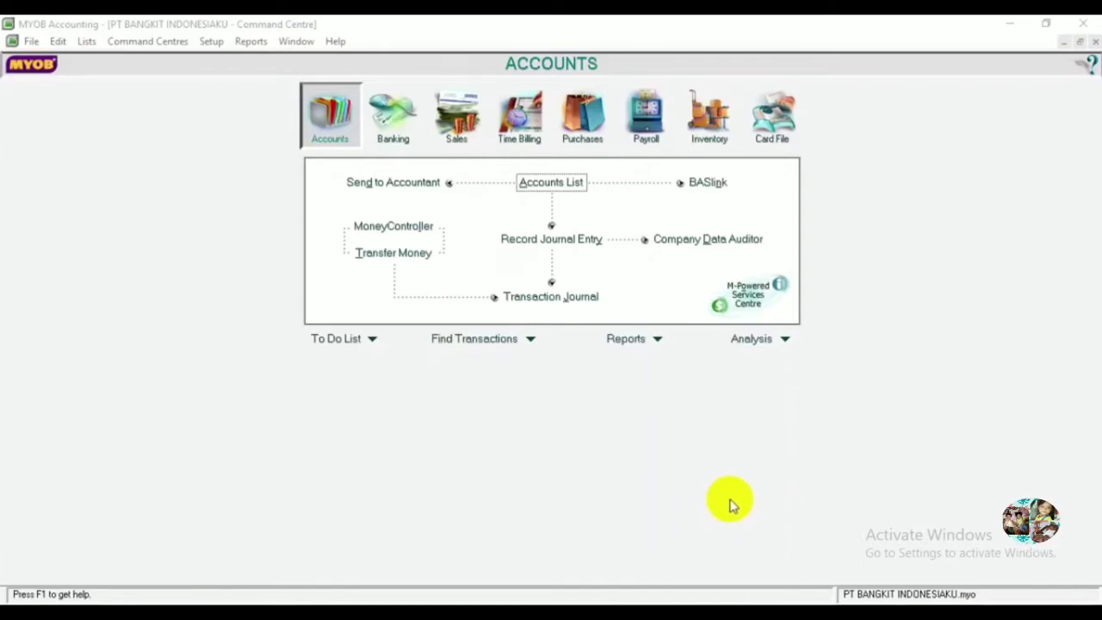
Open the Cards List from the Card File area, showing 0 cards.
left_click(91, 42)
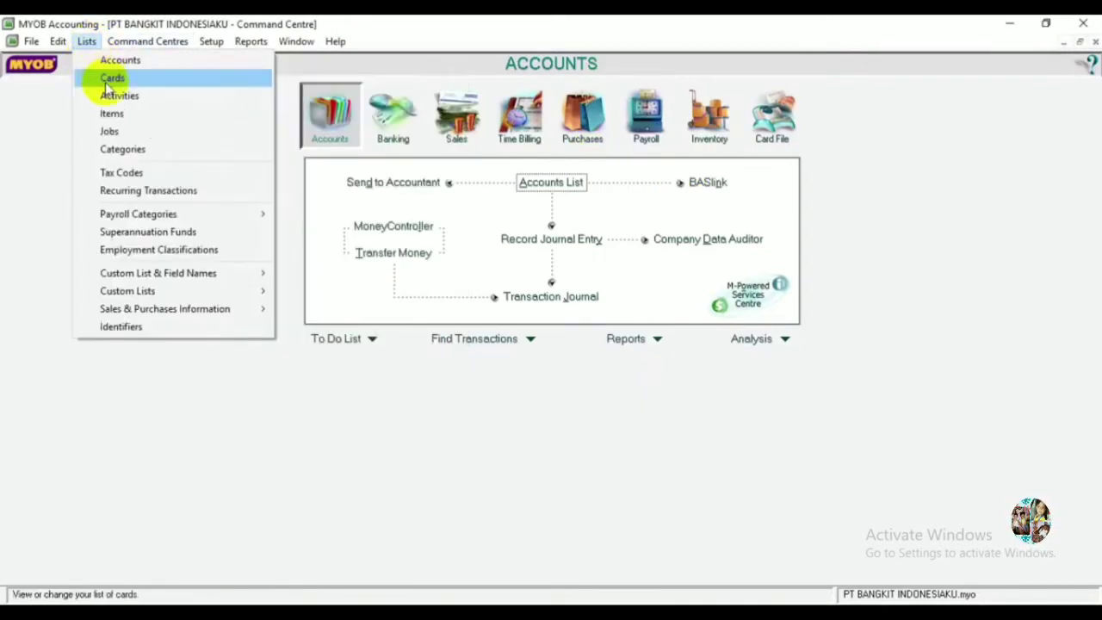
left_click(109, 82)
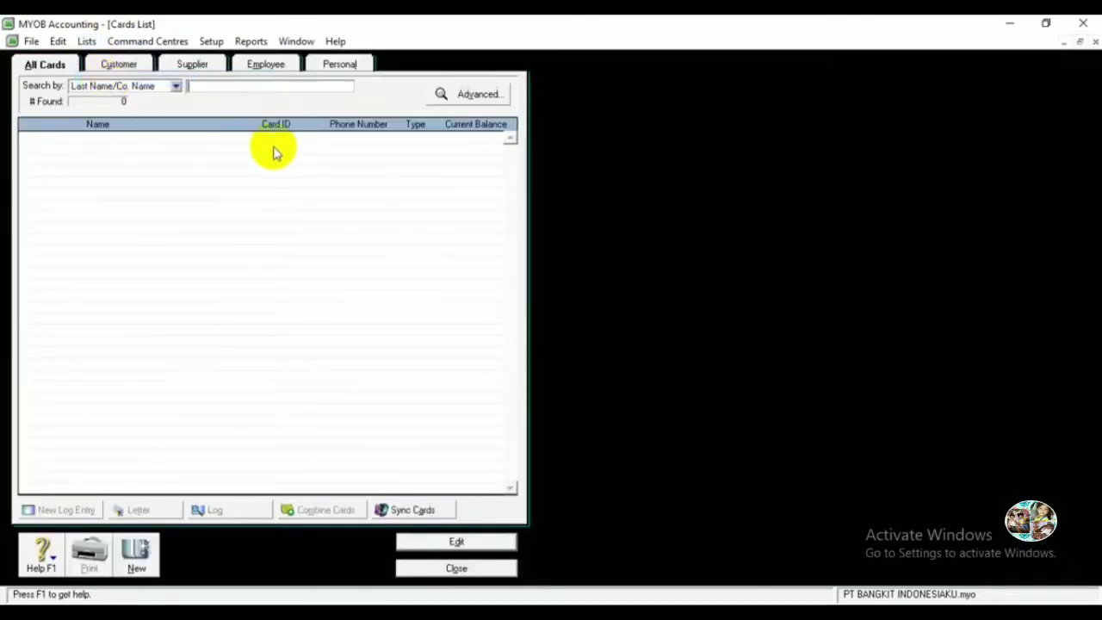
left_click(443, 566)
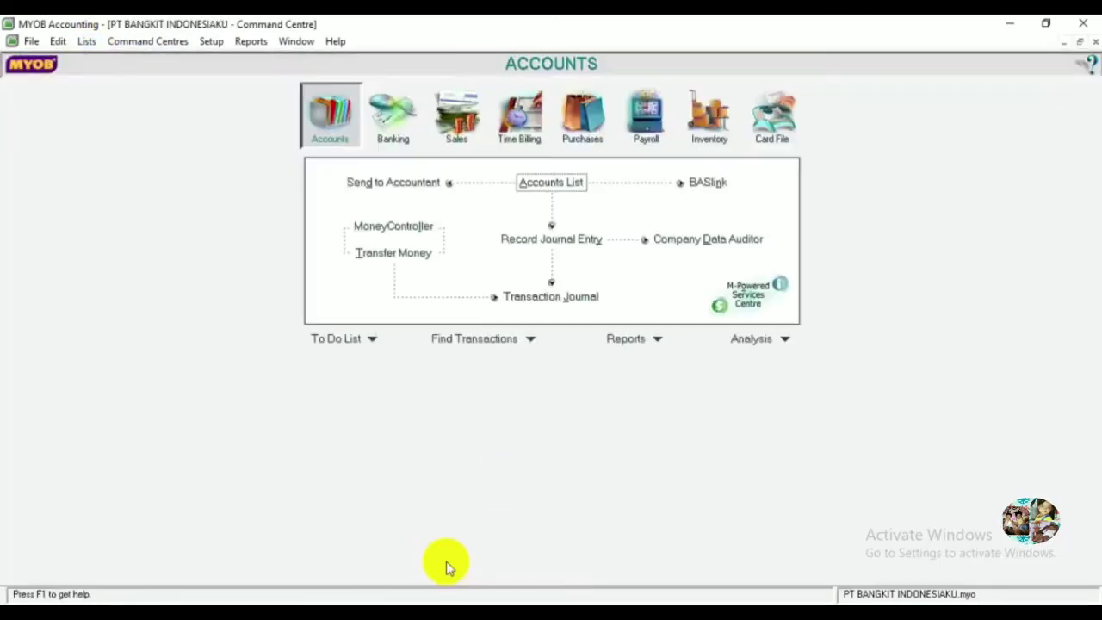
left_click(782, 122)
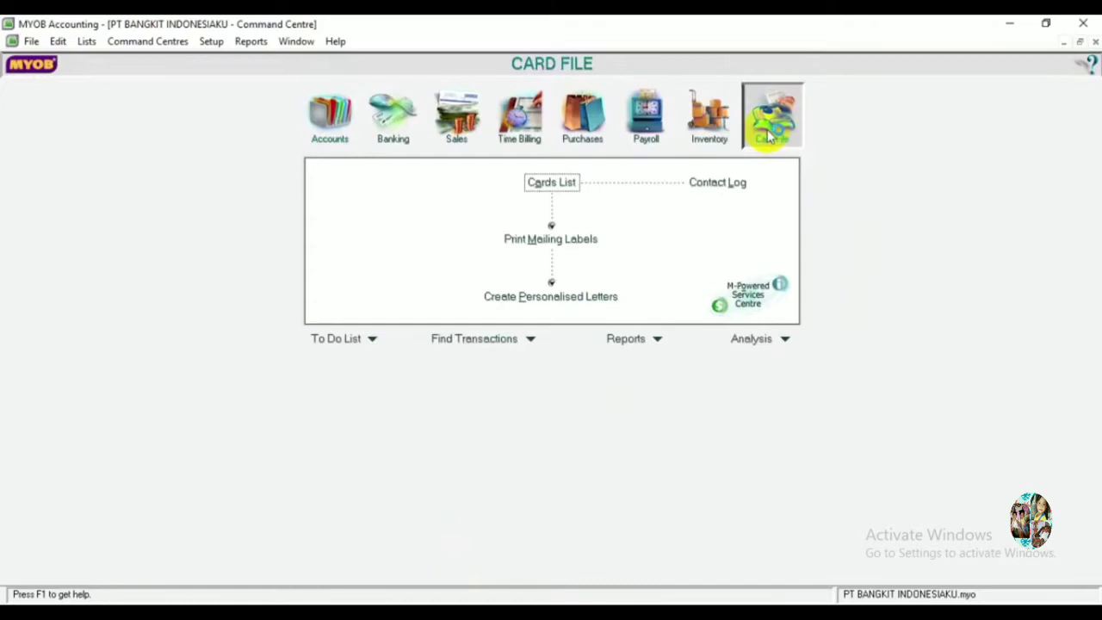
left_click(557, 188)
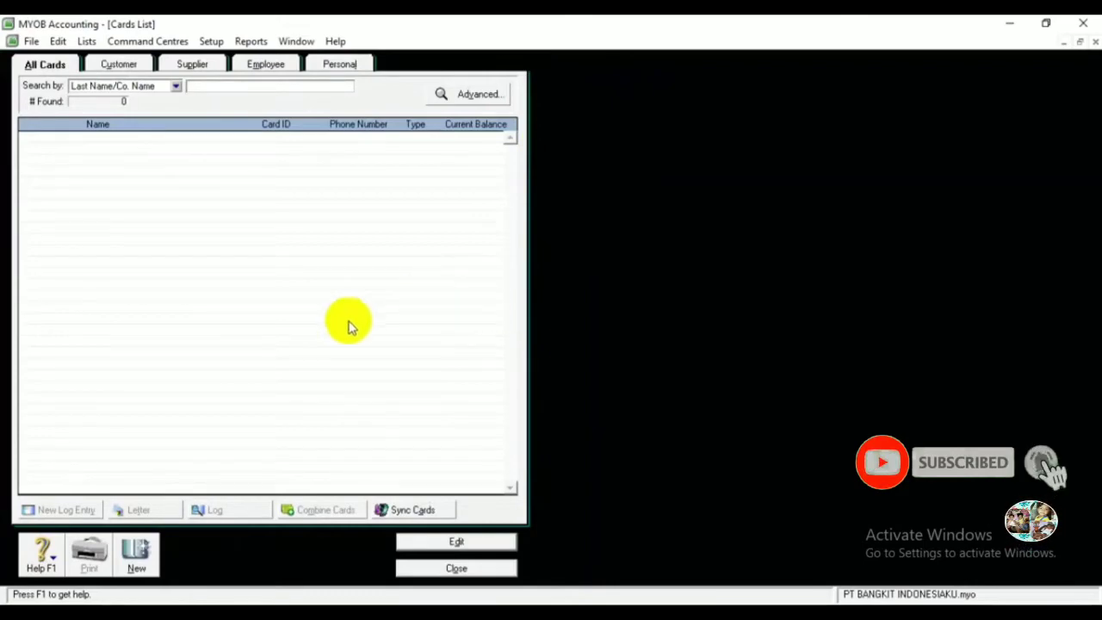
Start a new customer card named Indonesia Sukses with card ID C001.
left_click(132, 555)
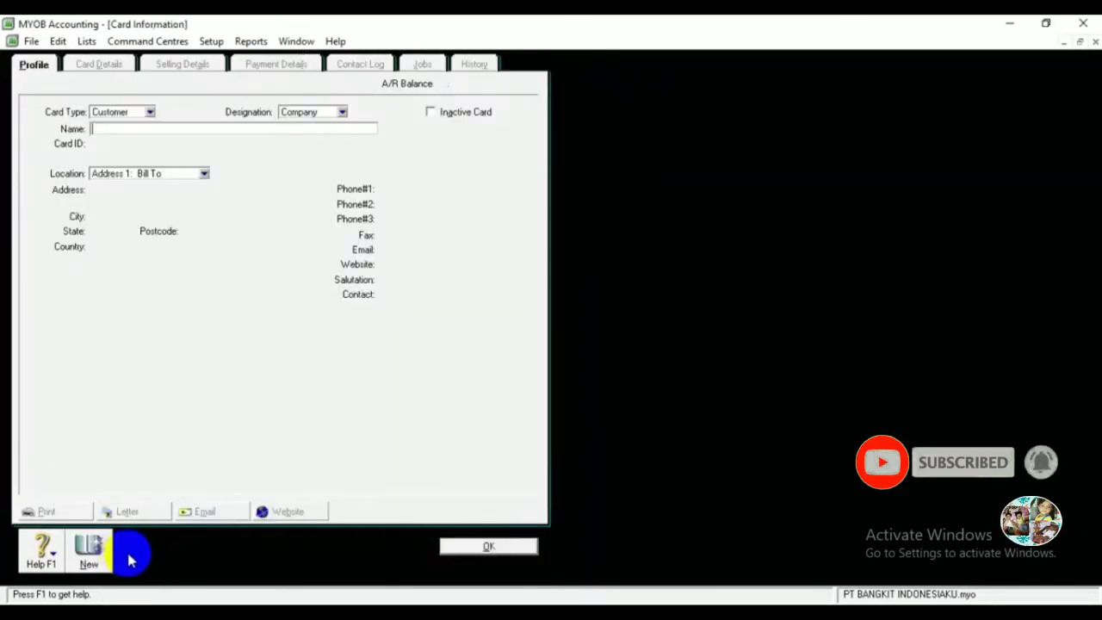
left_click(120, 129)
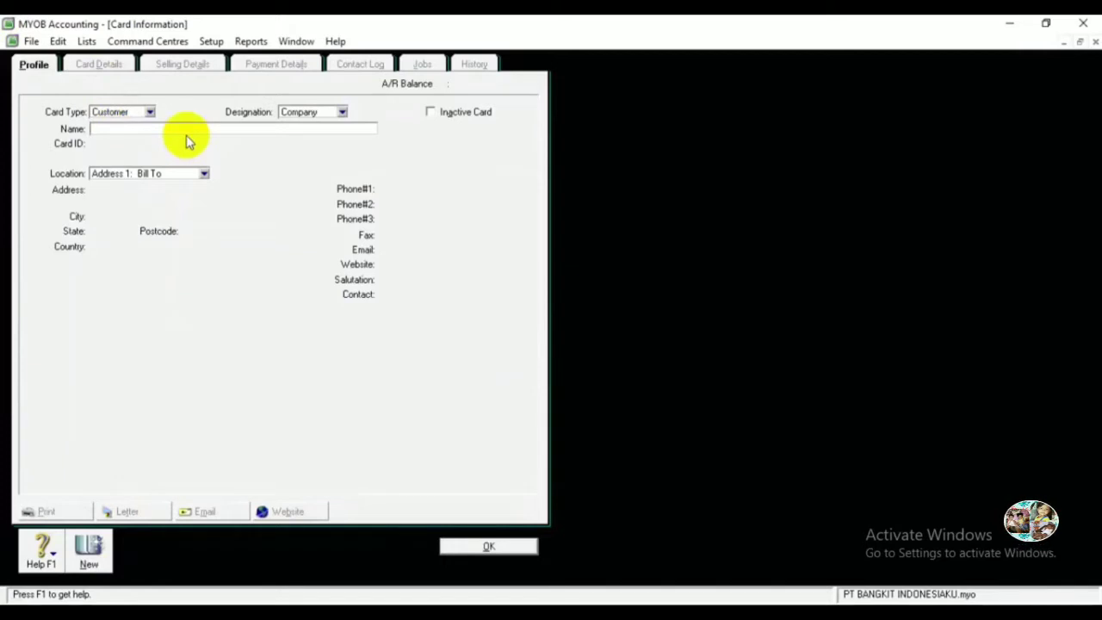
type("In")
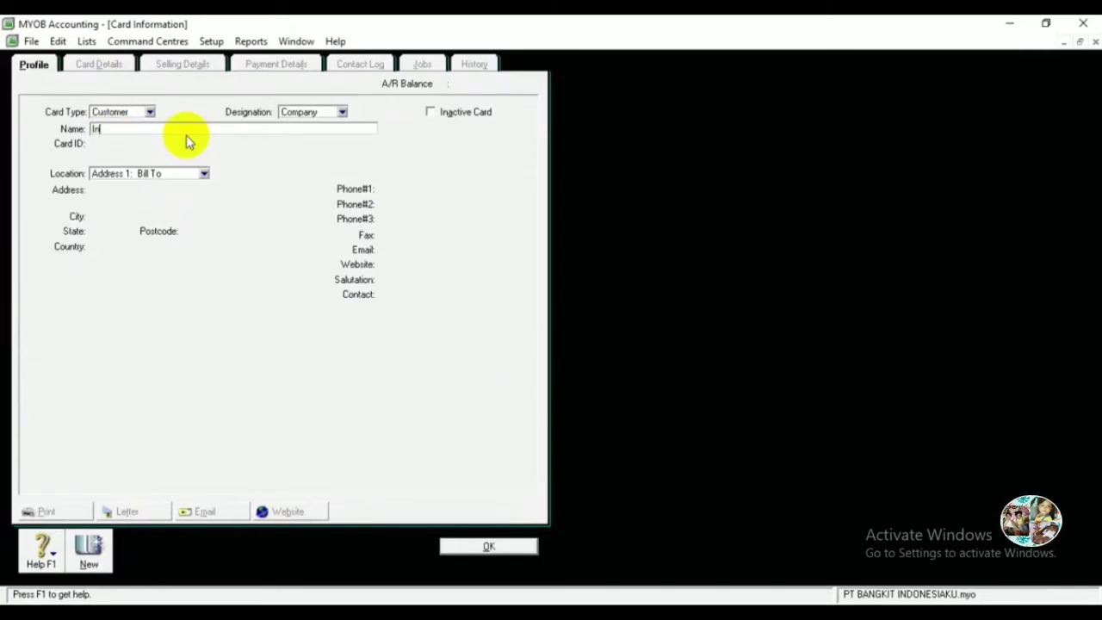
type("donesia SUK")
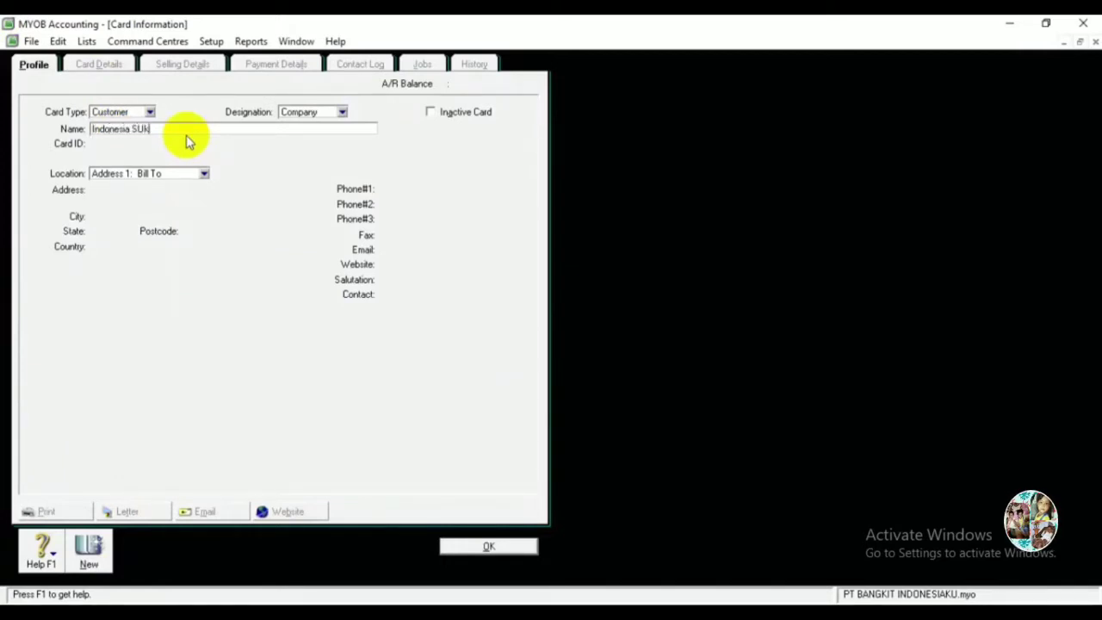
key("BackSpace")
key("BackSpace")
key("BackSpace")
type("Sukses")
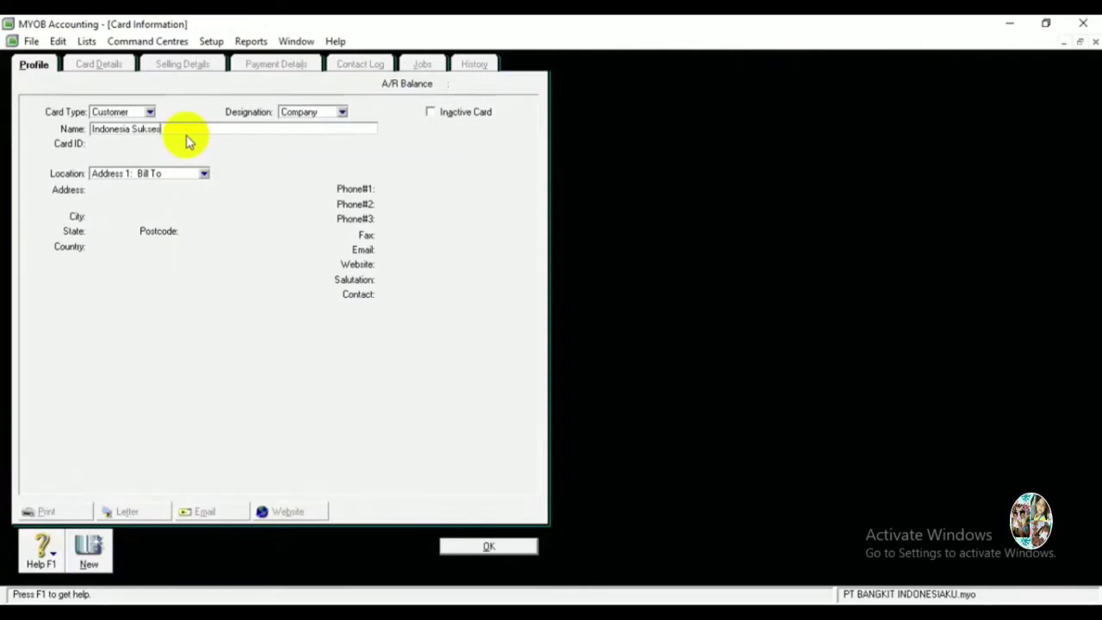
key("Tab")
type("C00")
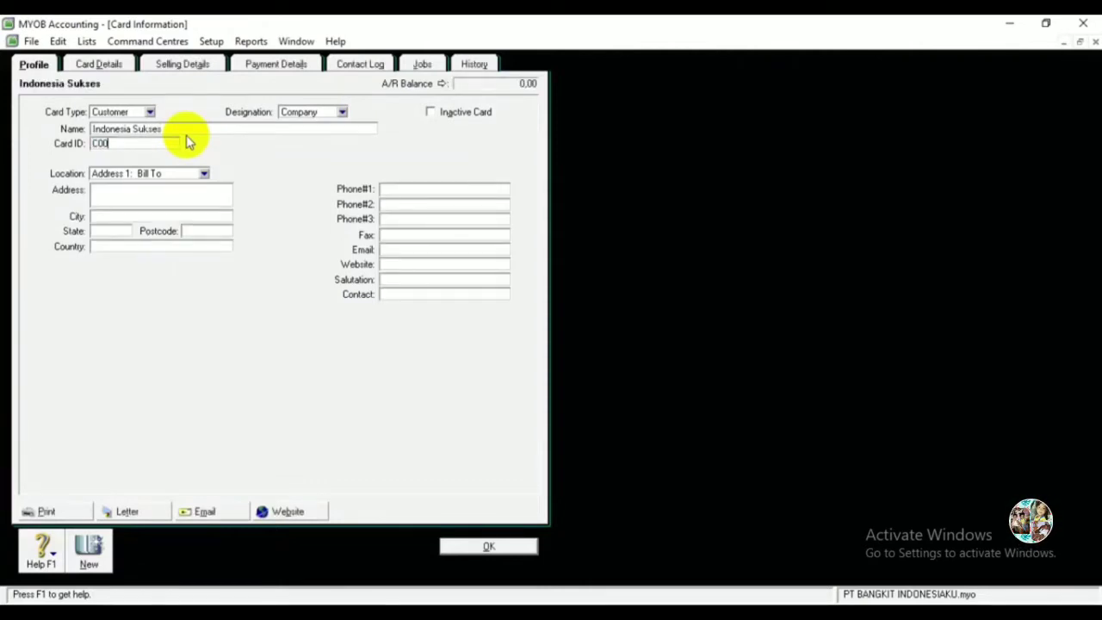
Fill in the card's street address, city Denpasar and phone number.
key("Tab")
key("Tab")
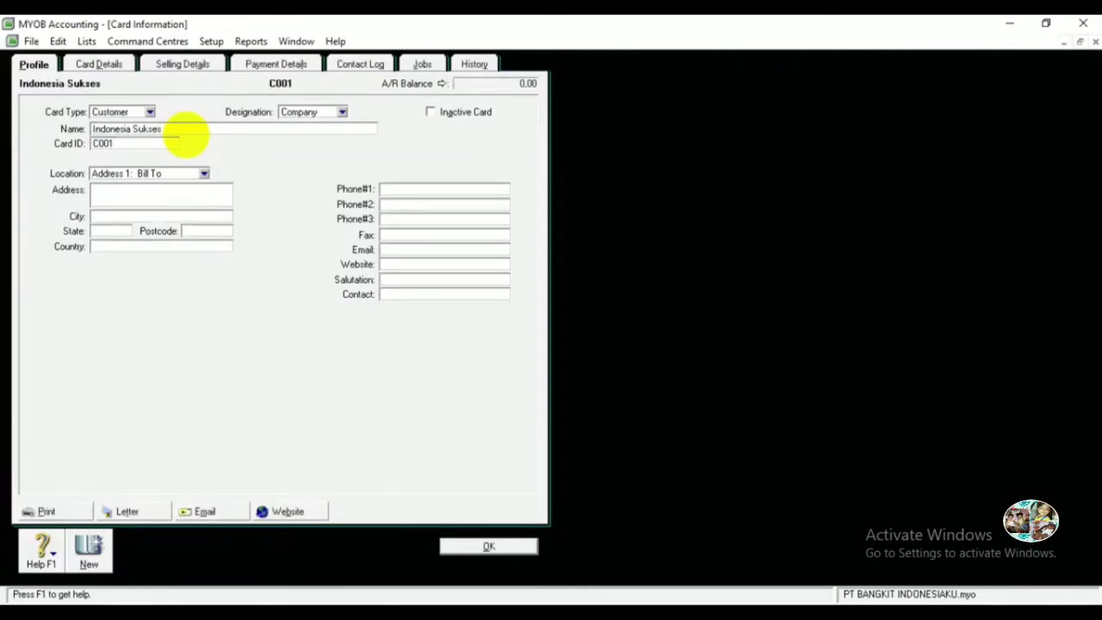
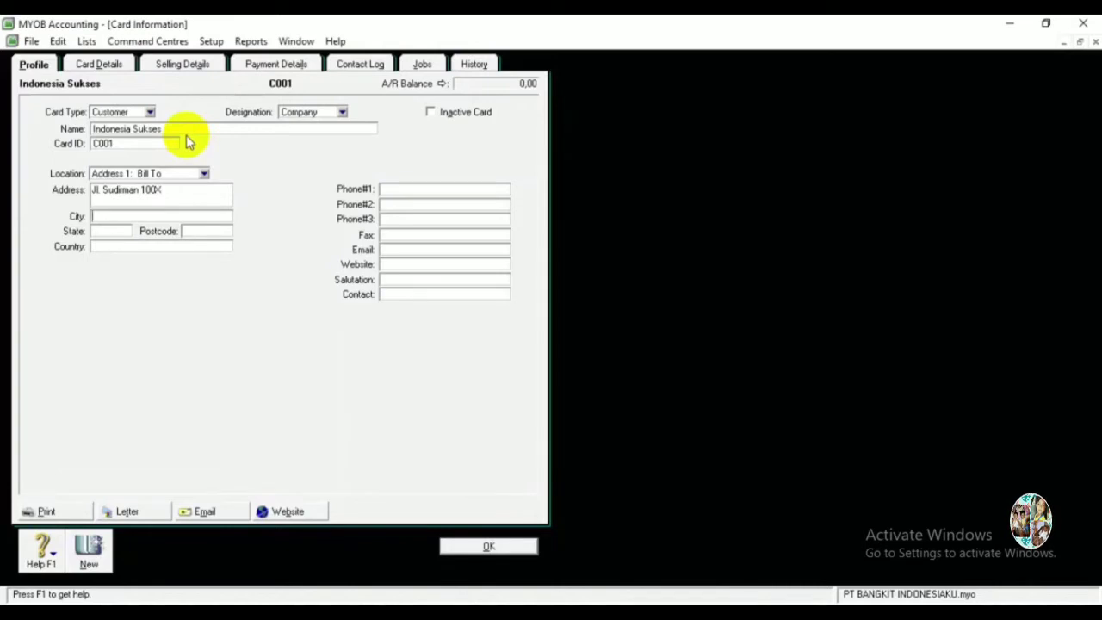
key("Tab")
type("Denpasar")
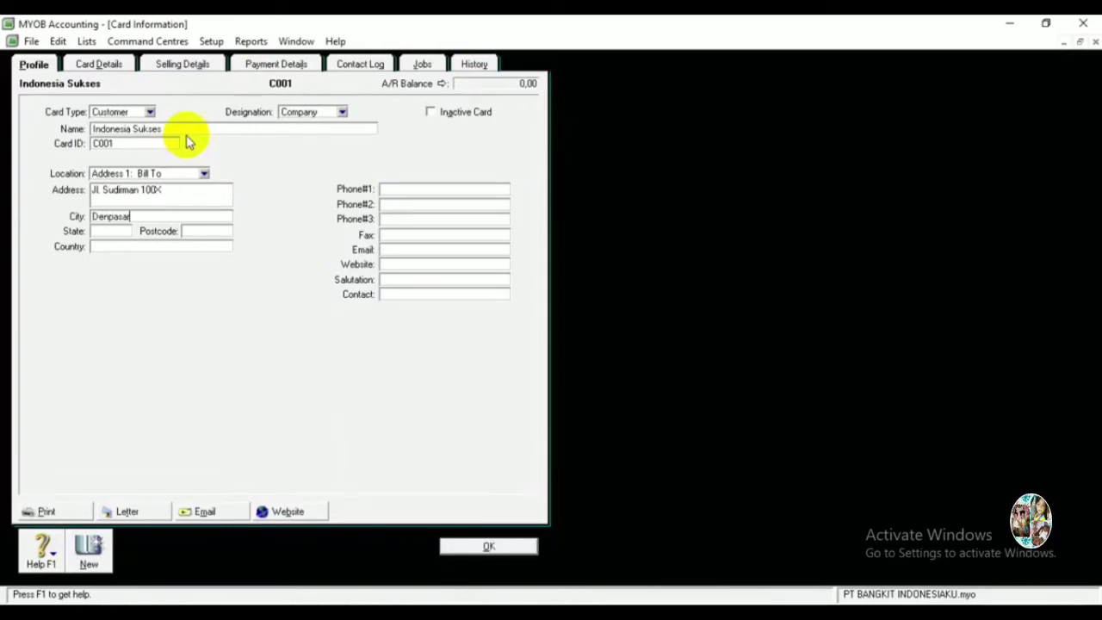
key("Tab")
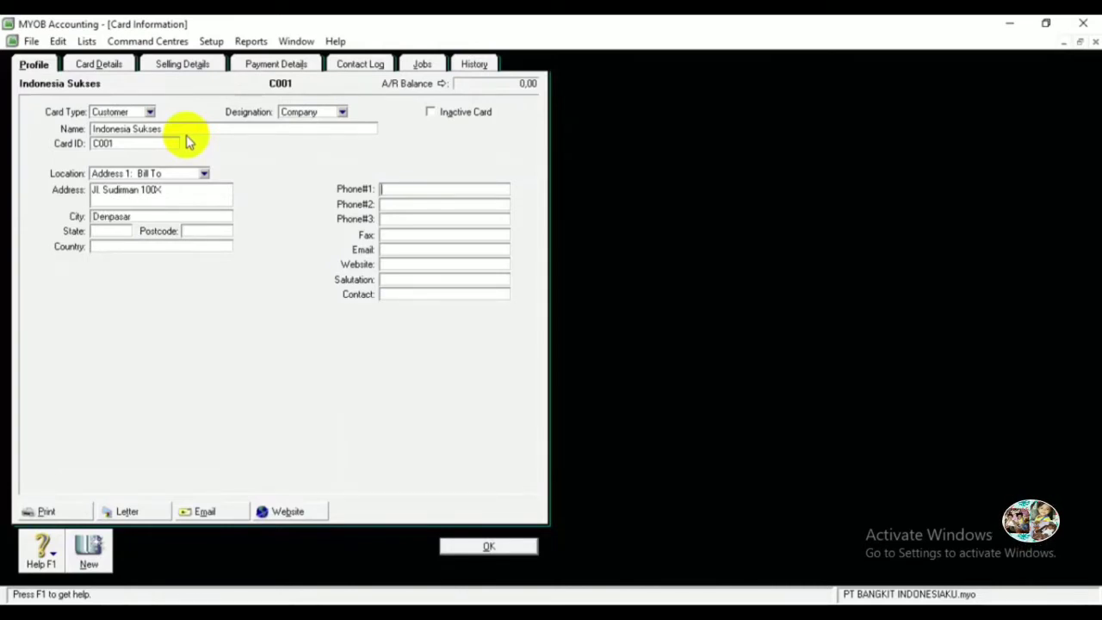
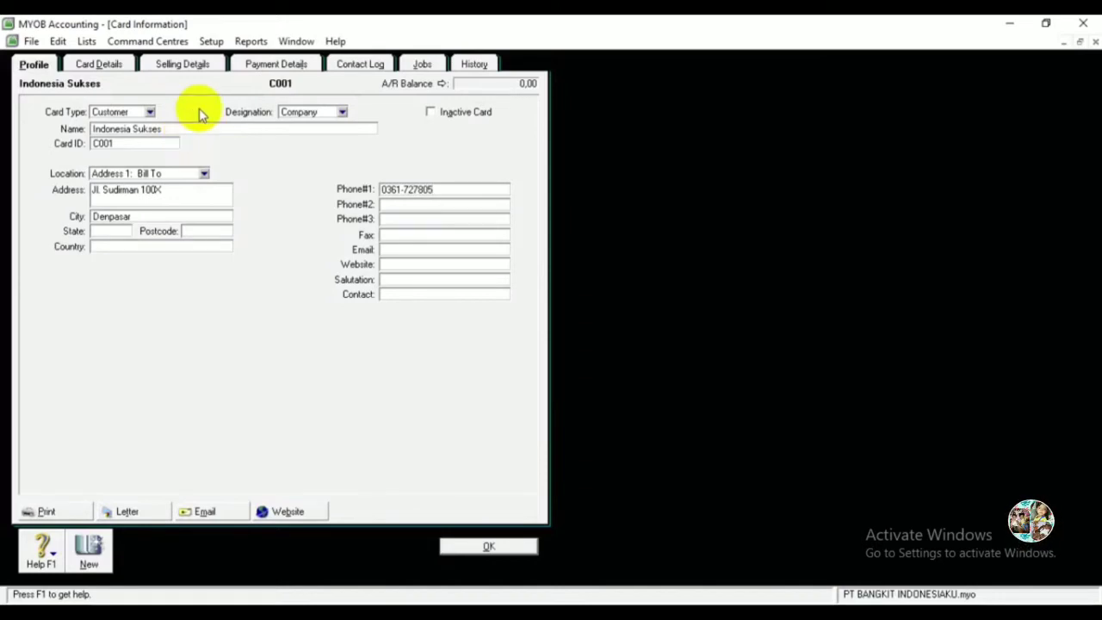
Confirm 10 discount days and 30 balance-due days in Selling Details, then save the card.
left_click(182, 65)
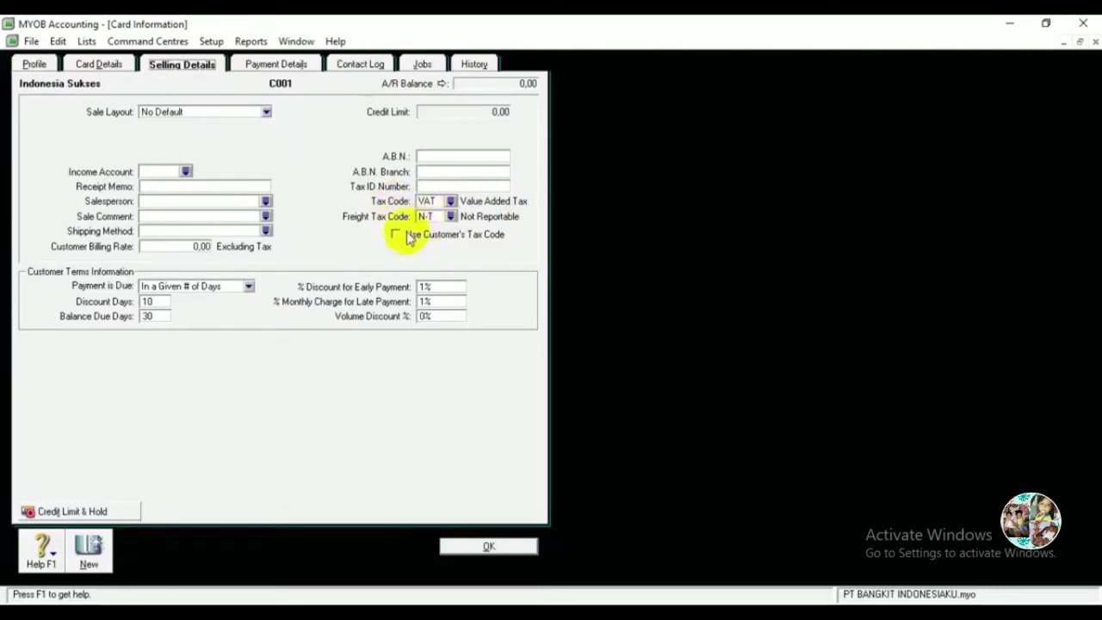
left_click(175, 320)
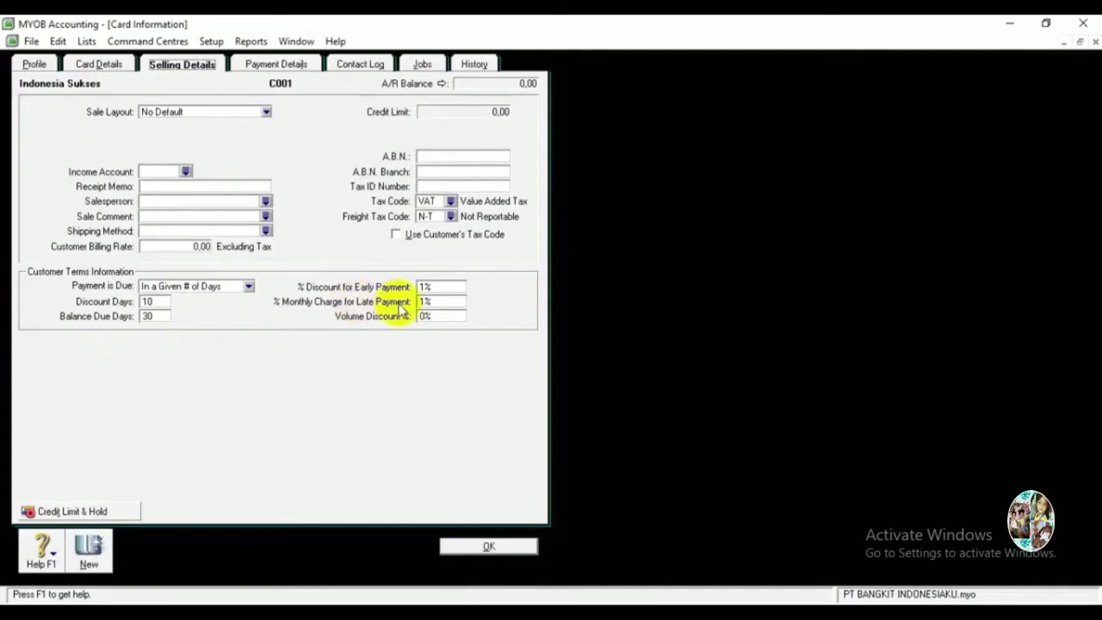
left_click(490, 549)
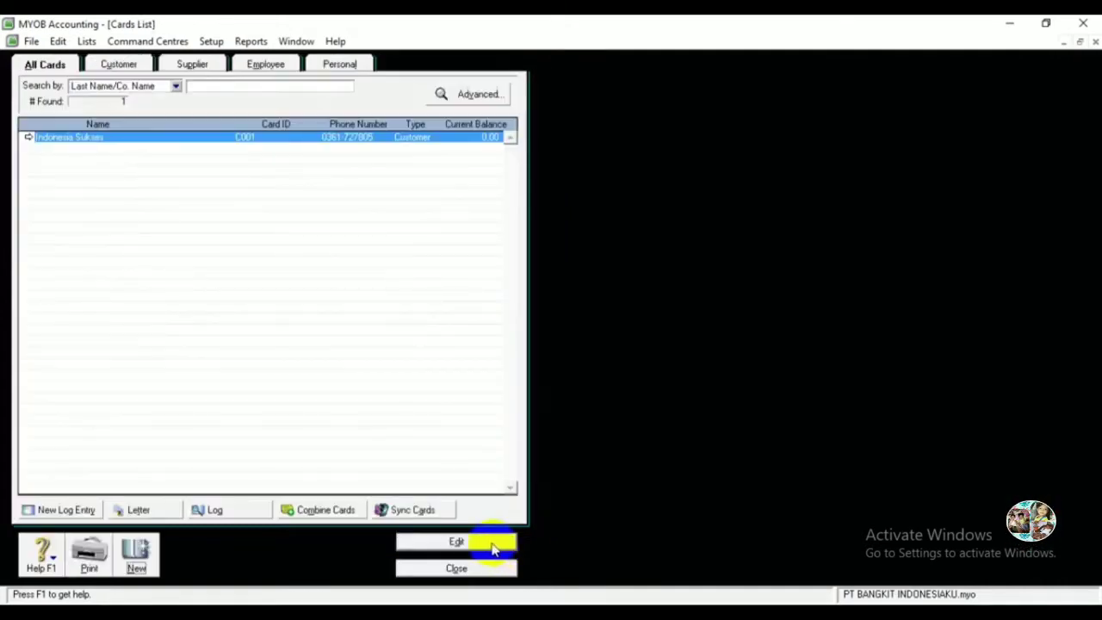
Create customer card Gema Motorku (C002) with street address, city Denpasar, phone and e-mail.
left_click(136, 560)
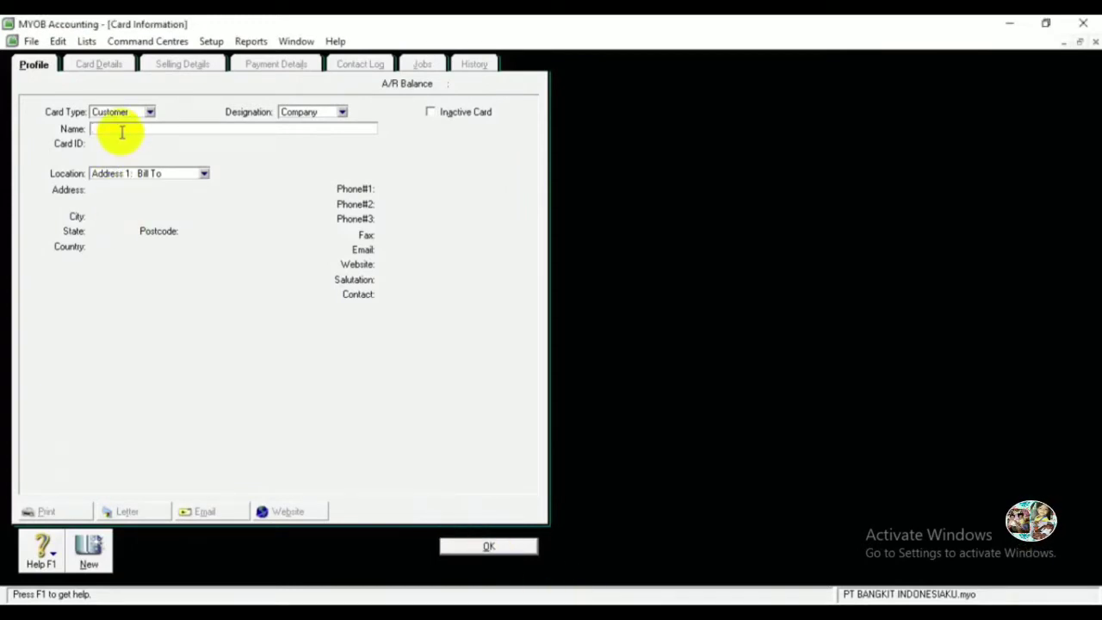
type("Gen")
type("ma")
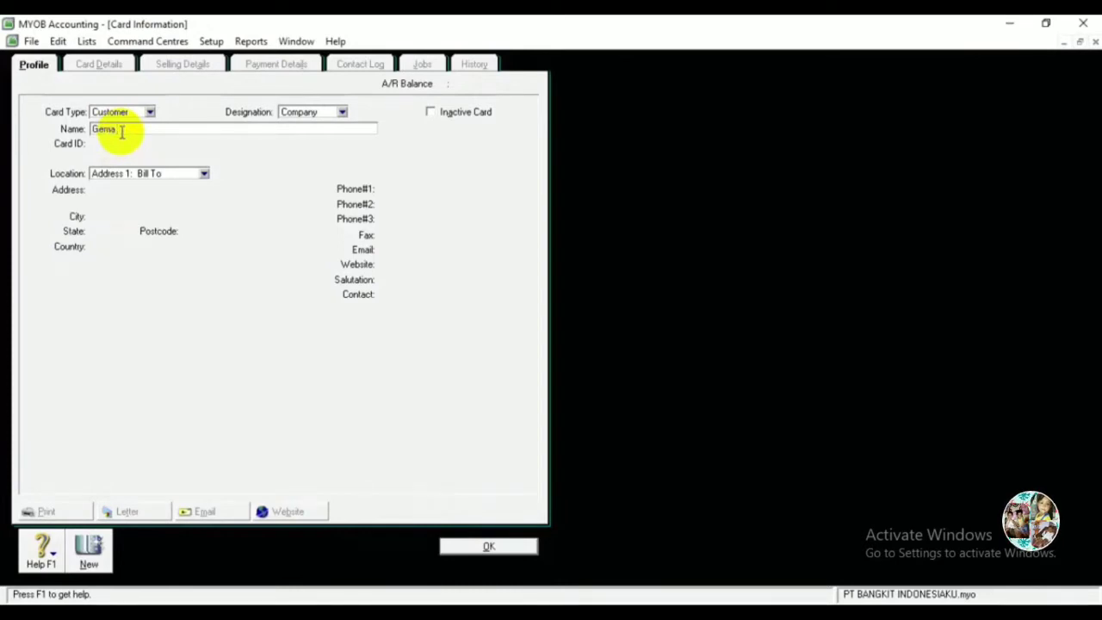
type(" Motorku")
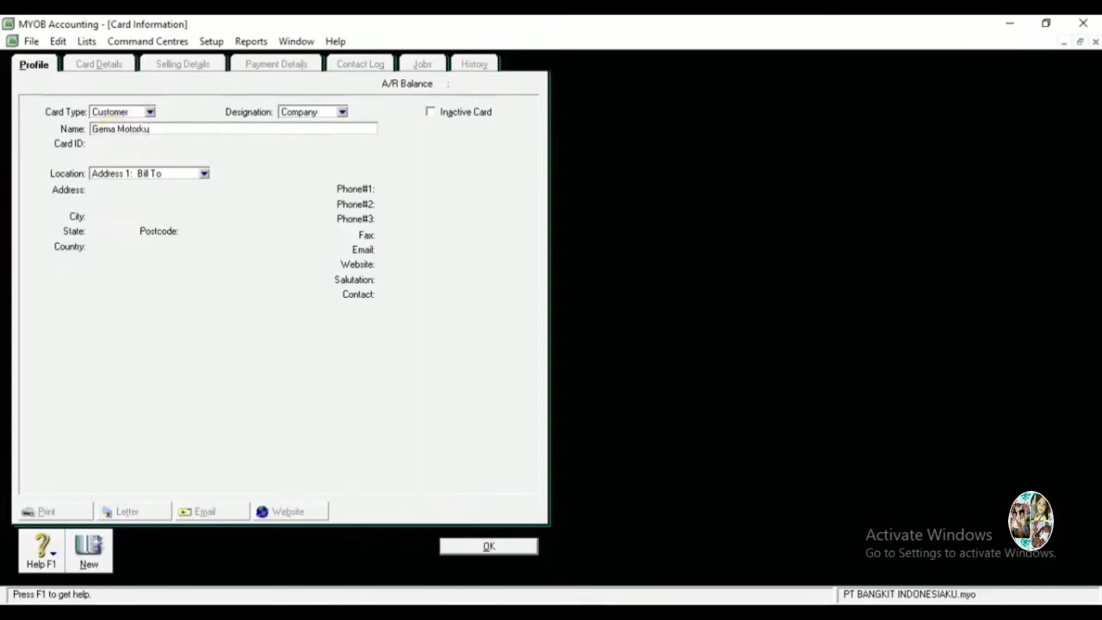
key("Tab")
type("C002")
key("Tab")
key("Tab")
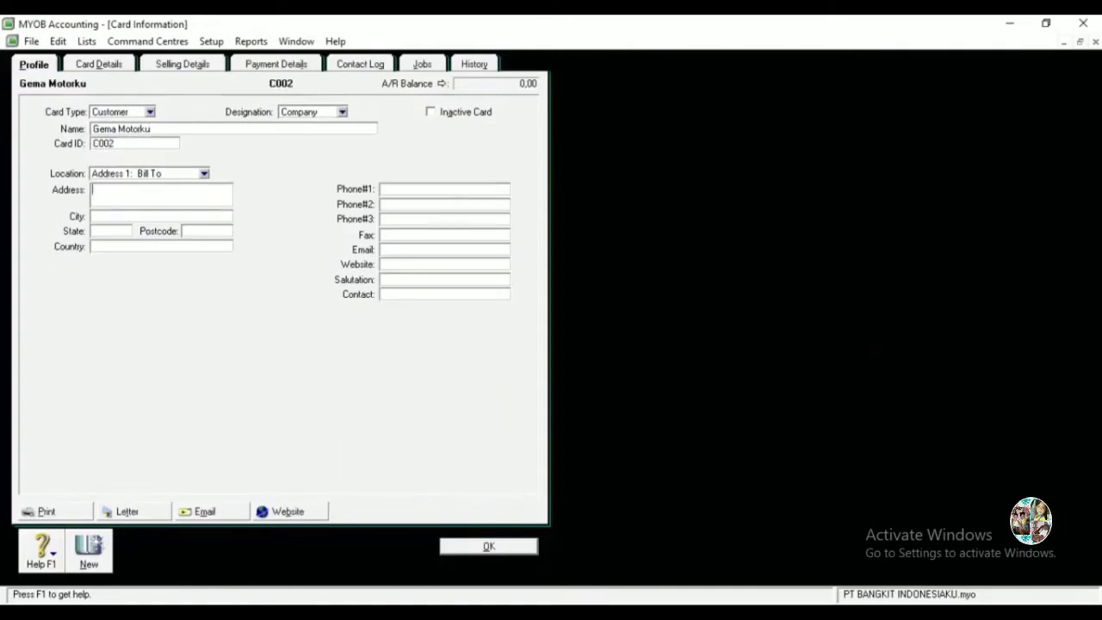
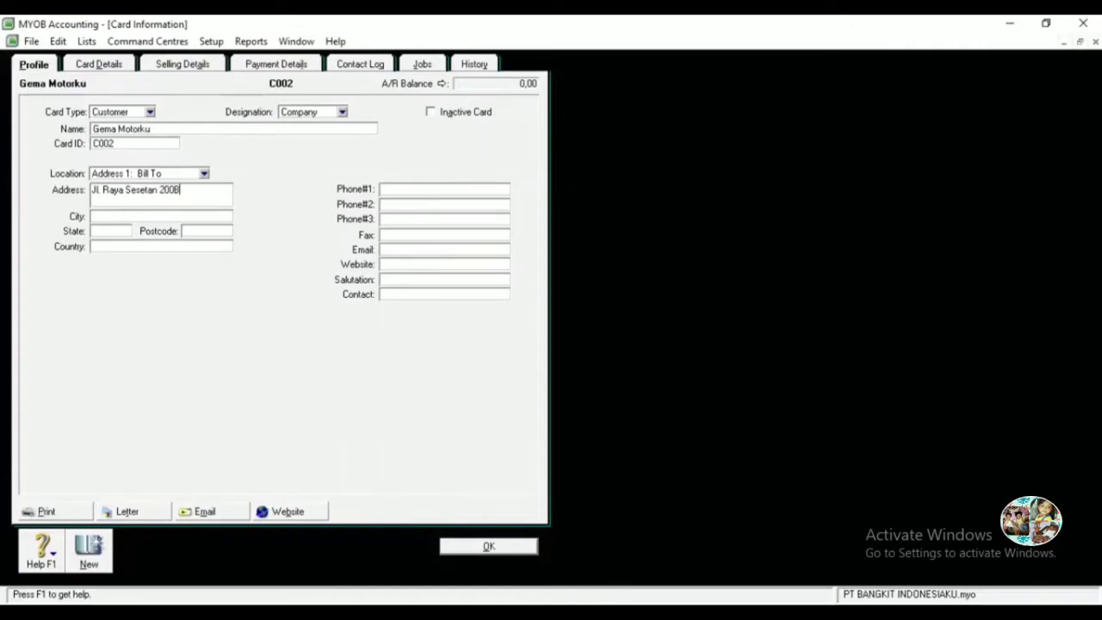
type("Denpasar")
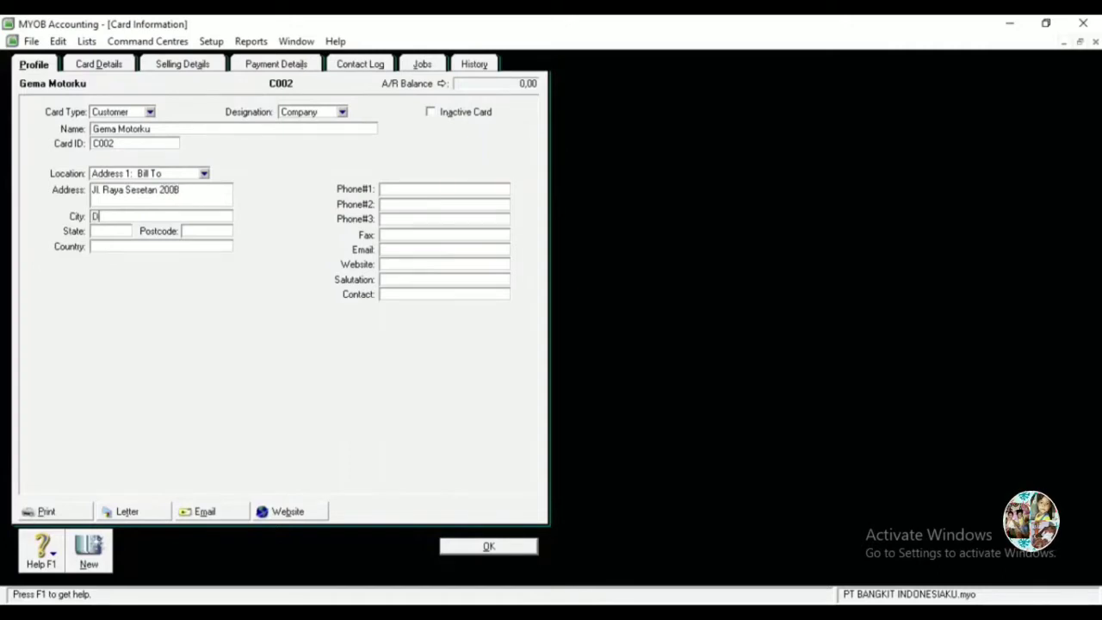
key("Tab")
key("Tab")
key("Tab")
key("Tab")
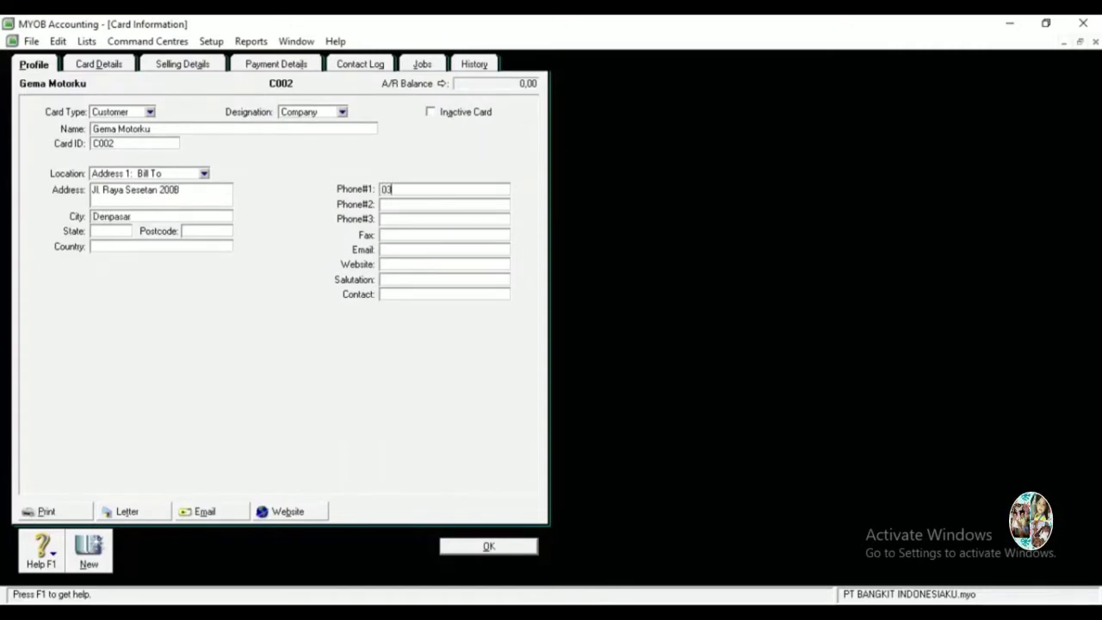
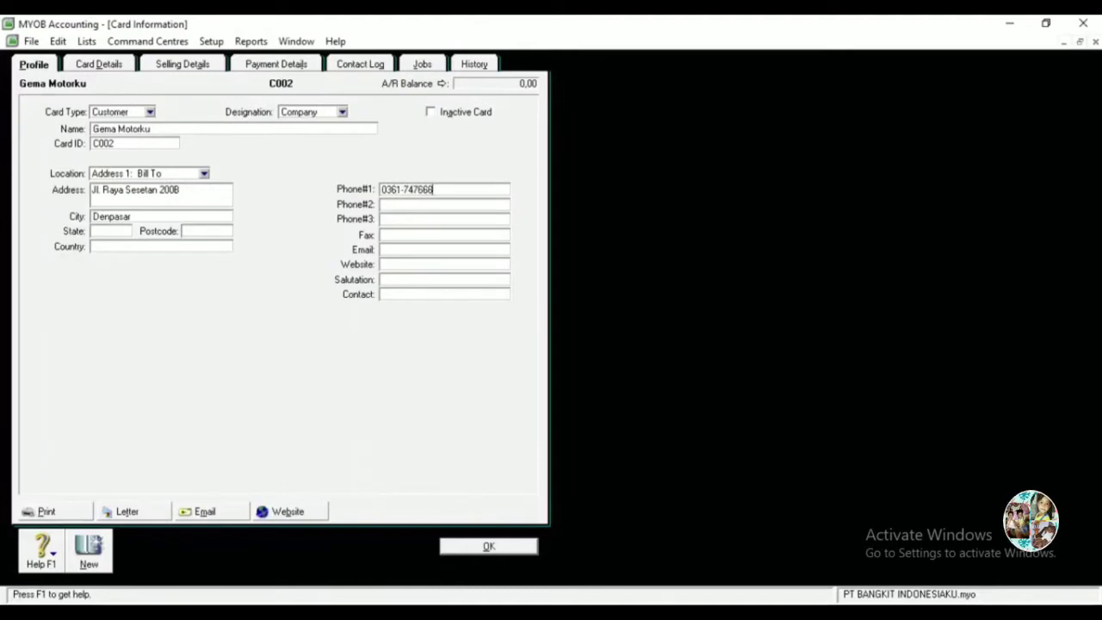
left_click(383, 219)
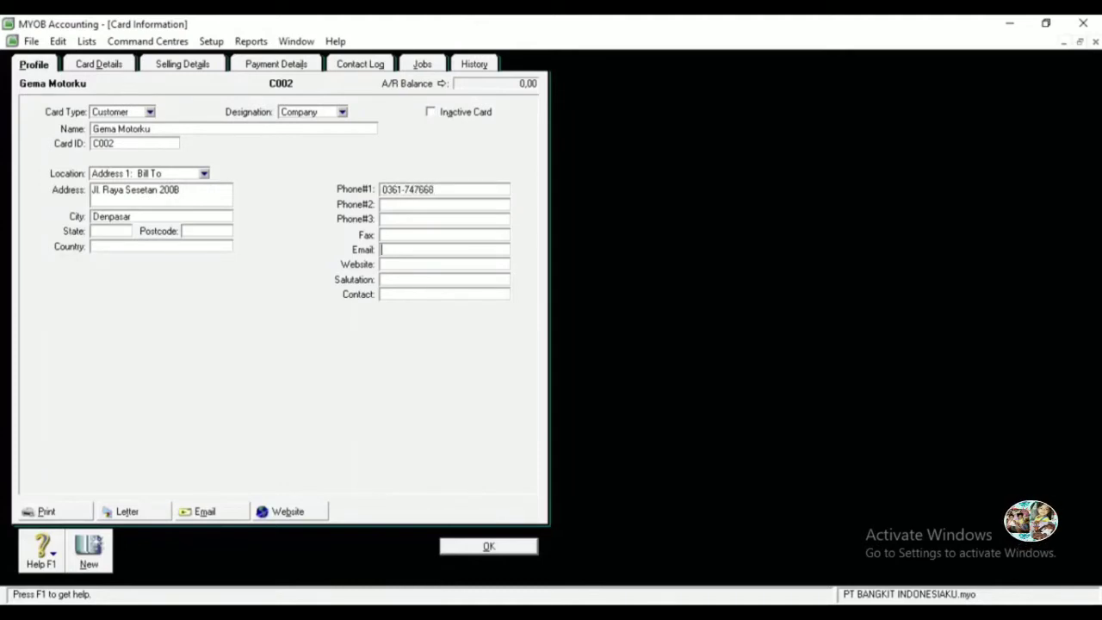
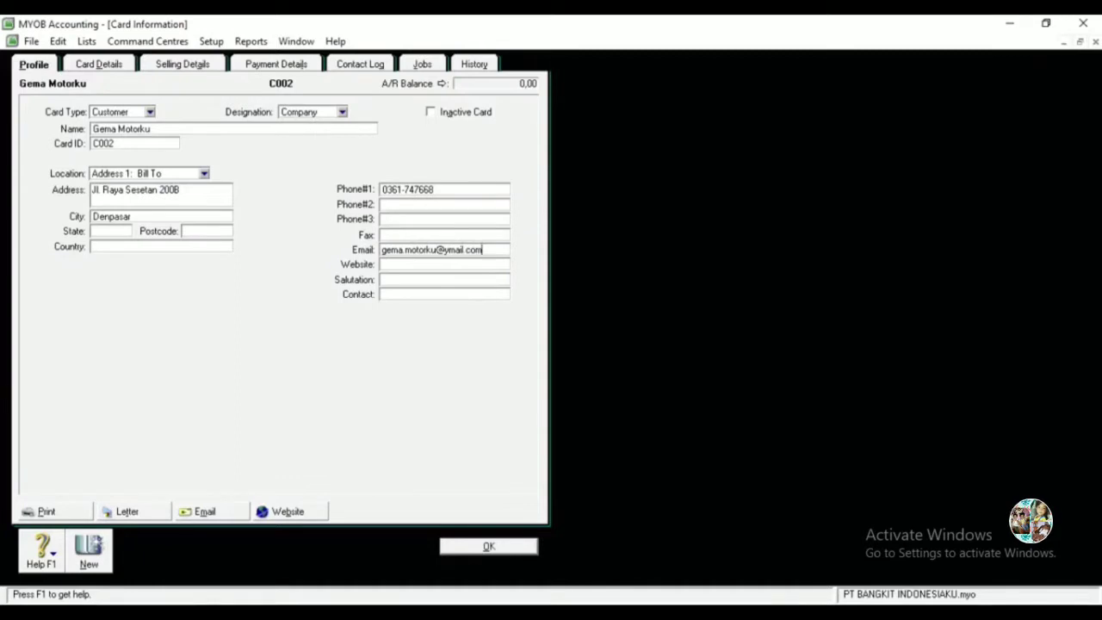
Start a new customer card named Mecines Top with card ID C003.
left_click(89, 551)
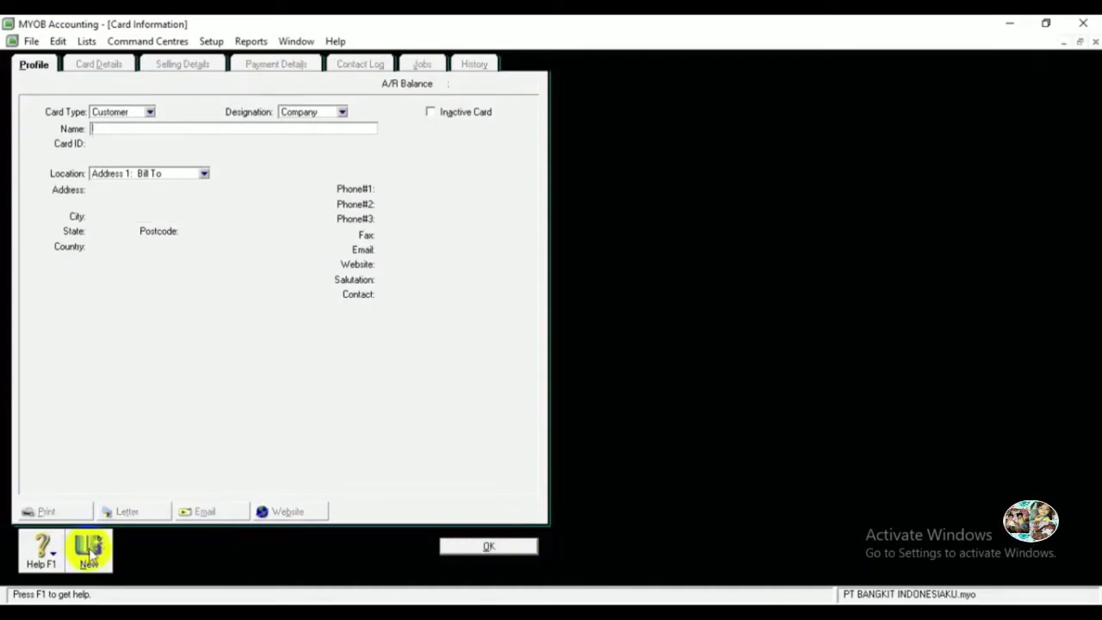
type("Mr")
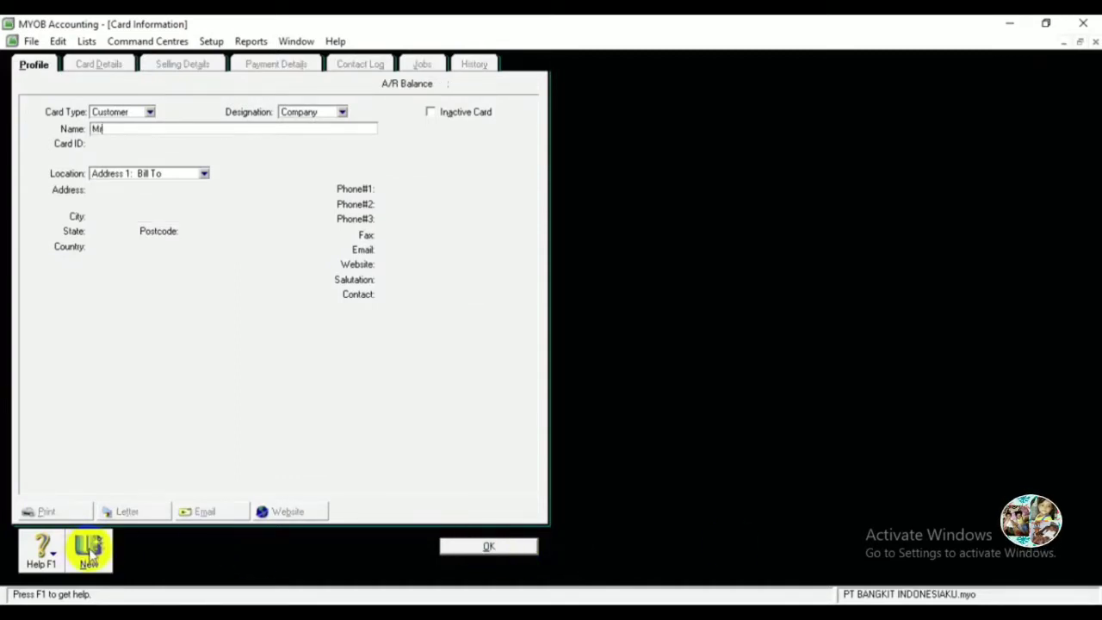
type("s.")
key("BackSpace")
key("BackSpace")
key("BackSpace")
type("ecines Top")
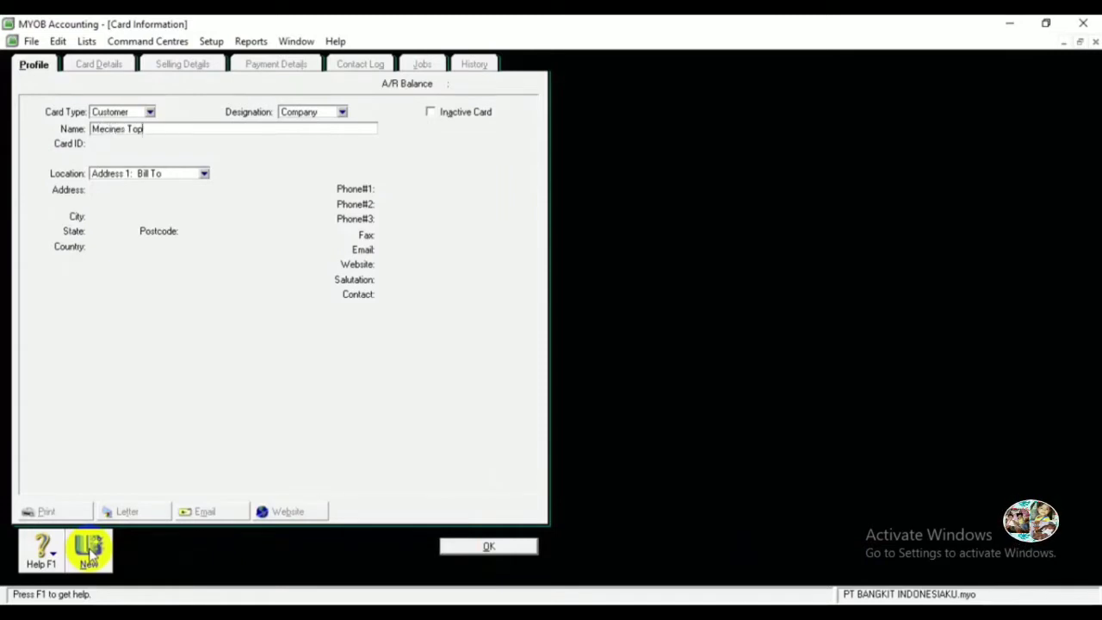
key("Tab")
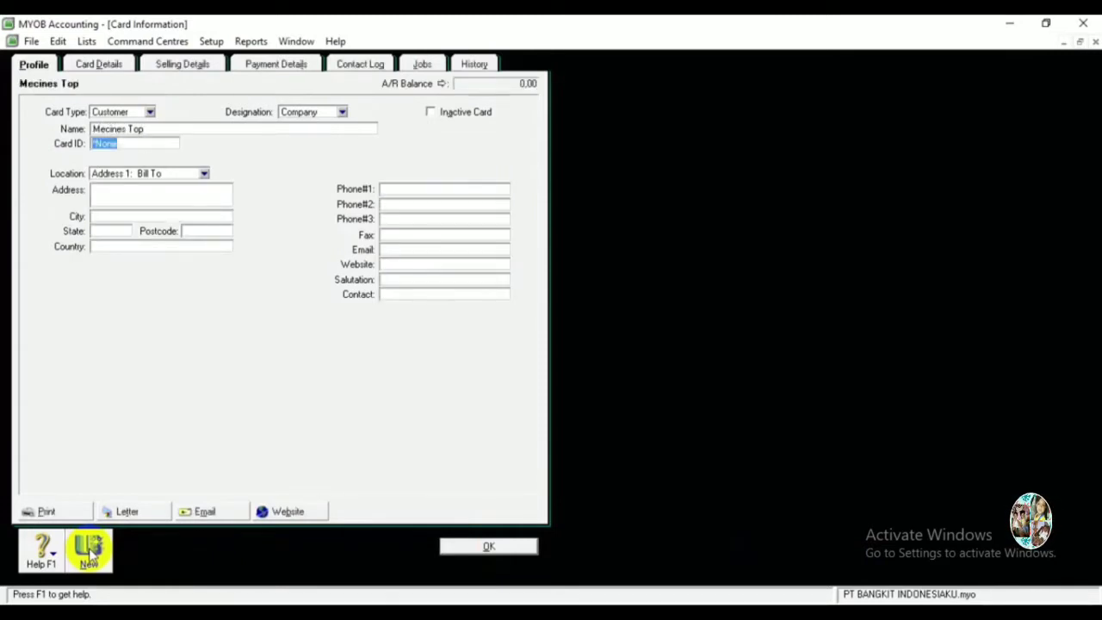
type("C003")
Add its street address, city Denpasar, phone and e-mail, then save the card.
key("Tab")
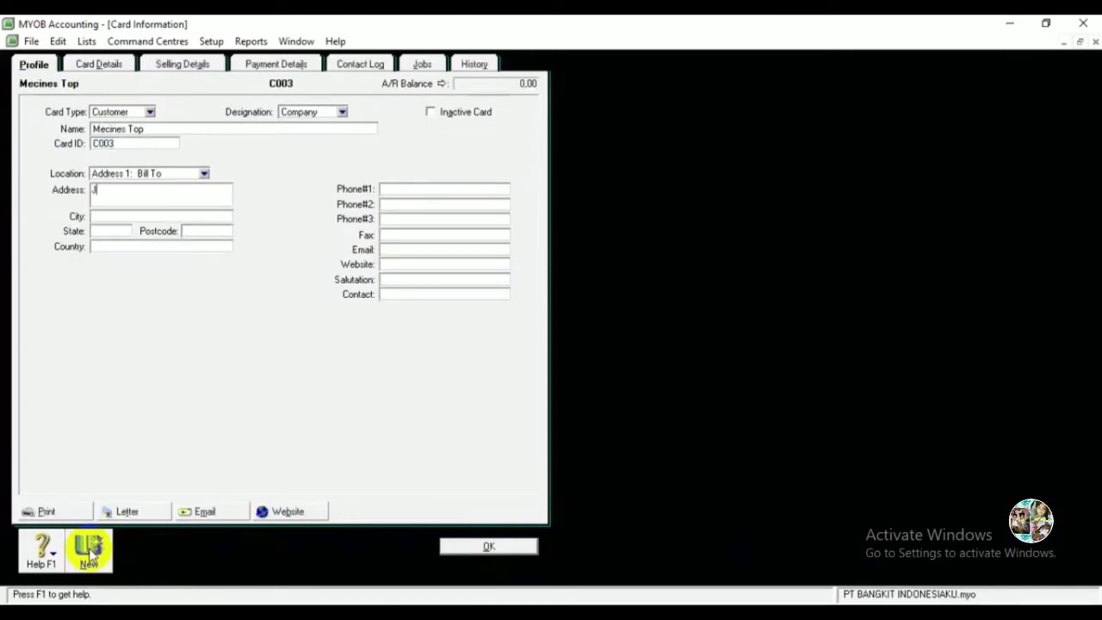
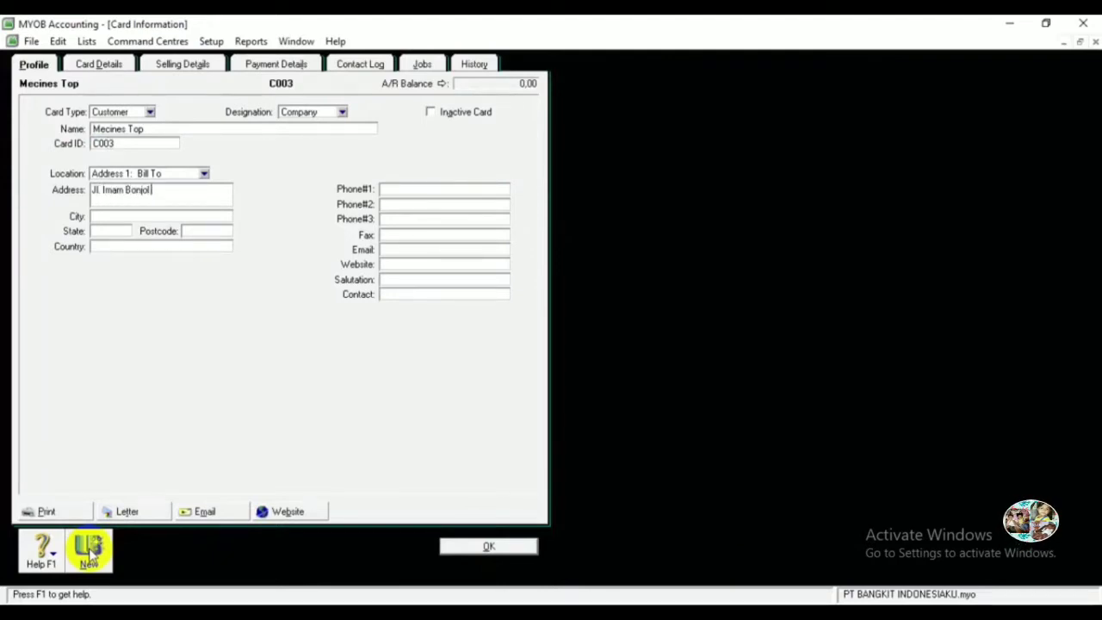
key("Tab")
type("Denpasar")
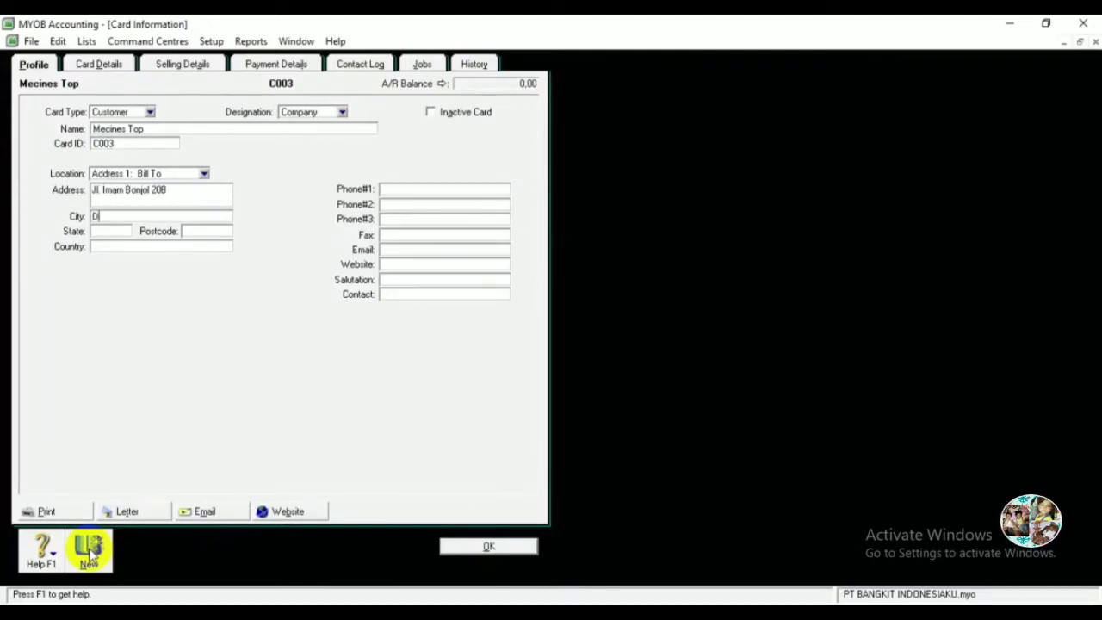
key("Tab")
key("Tab")
key("Tab")
key("Tab")
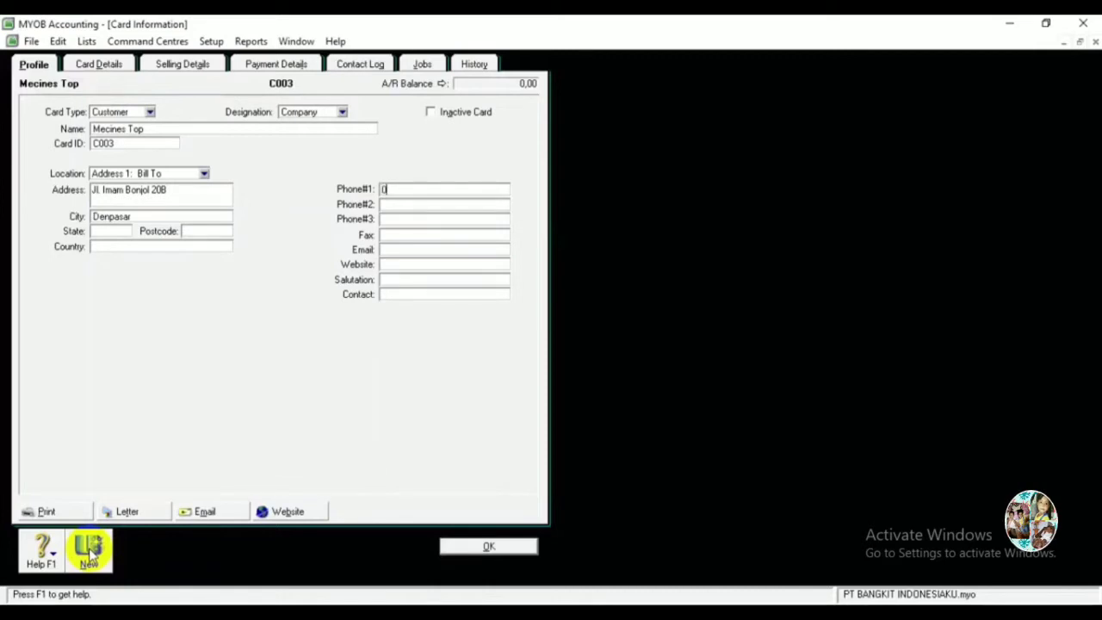
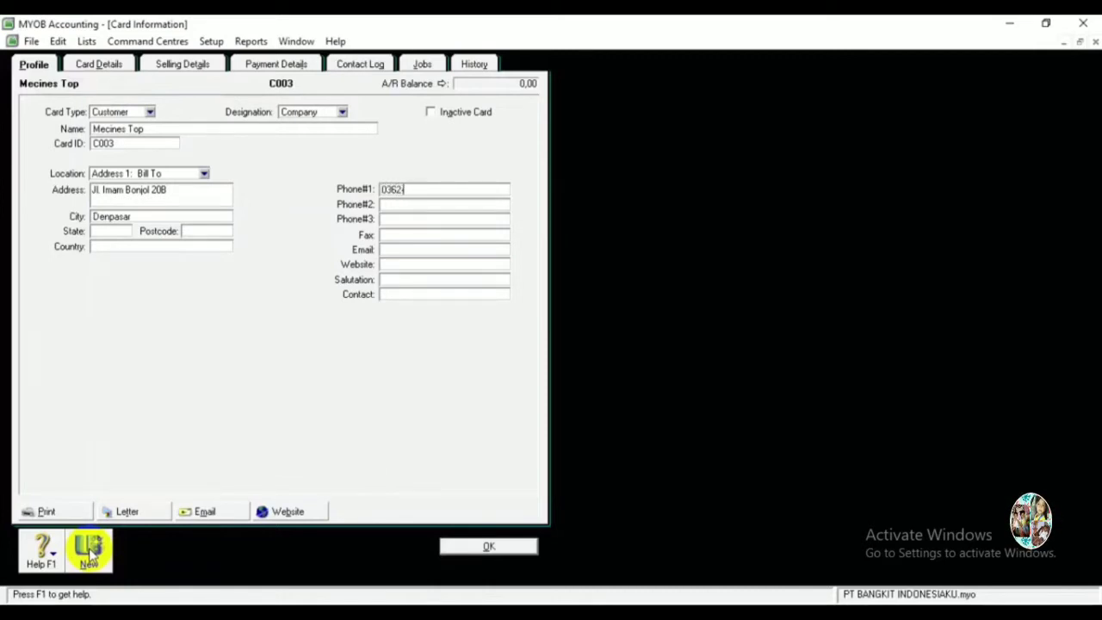
key("Tab")
key("Tab")
key("Tab")
key("Tab")
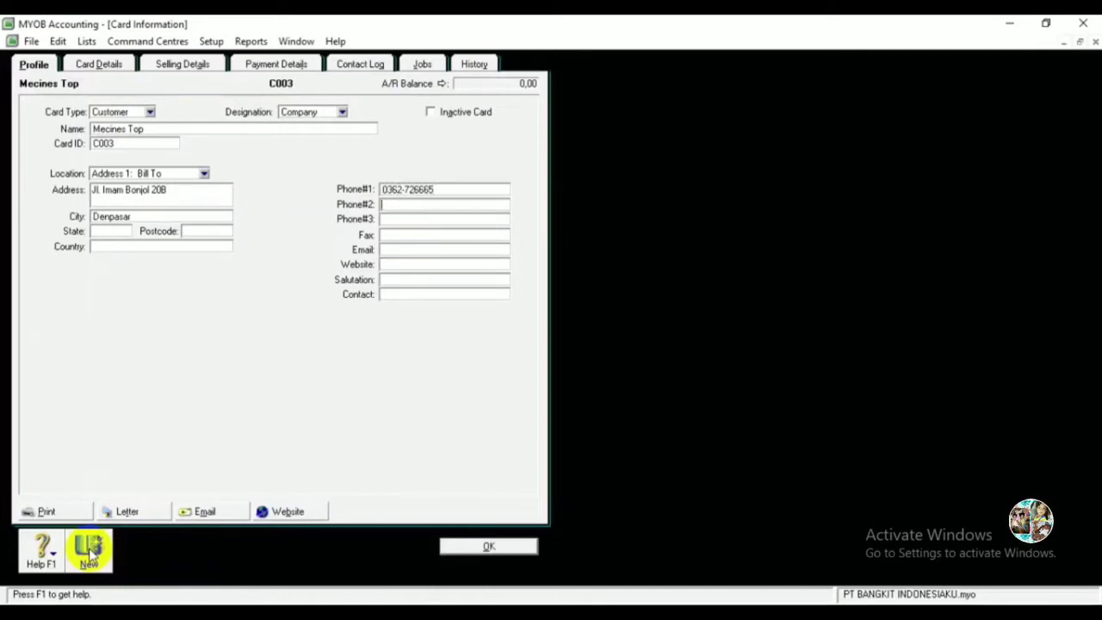
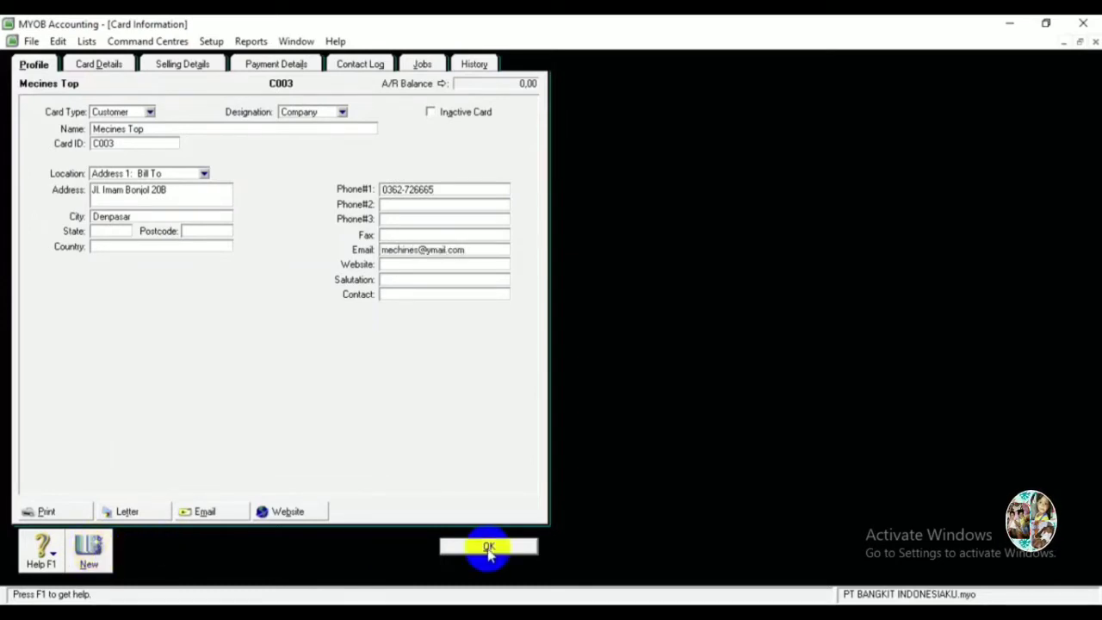
left_click(89, 558)
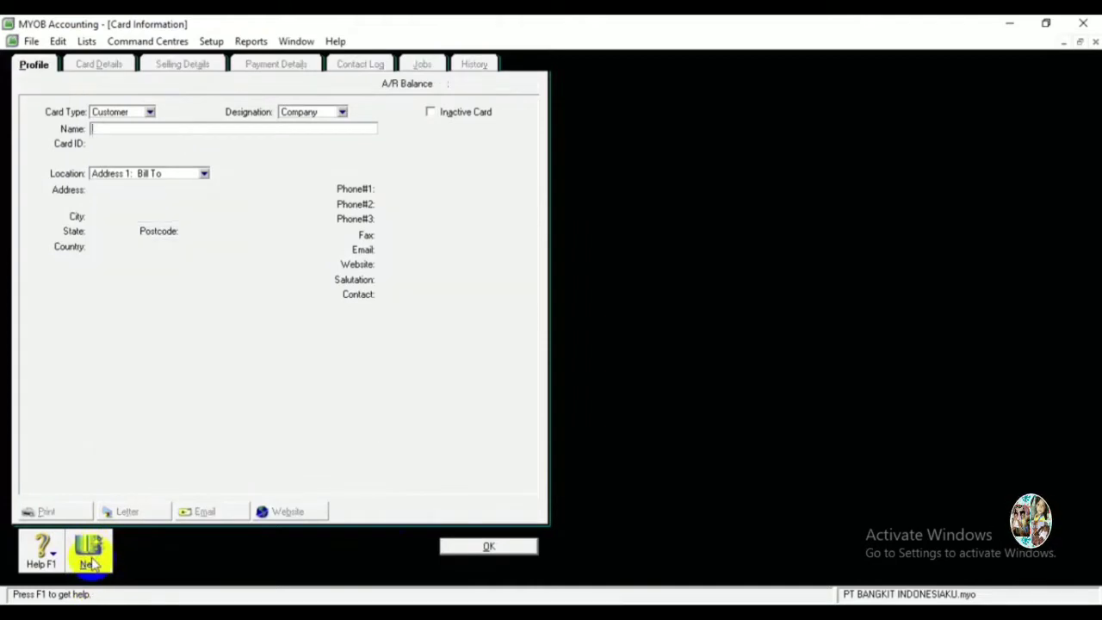
Enter Vehicle Untung, card ID C004, with street address, city Denpasar, phone and e-mail.
type("Vehicle")
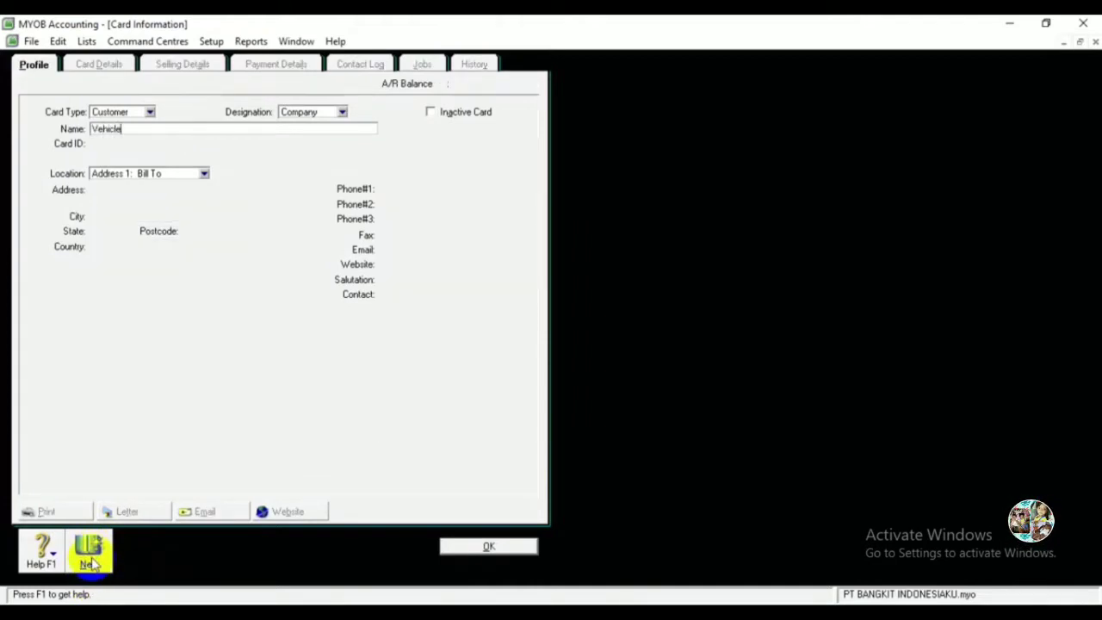
type(" Untung")
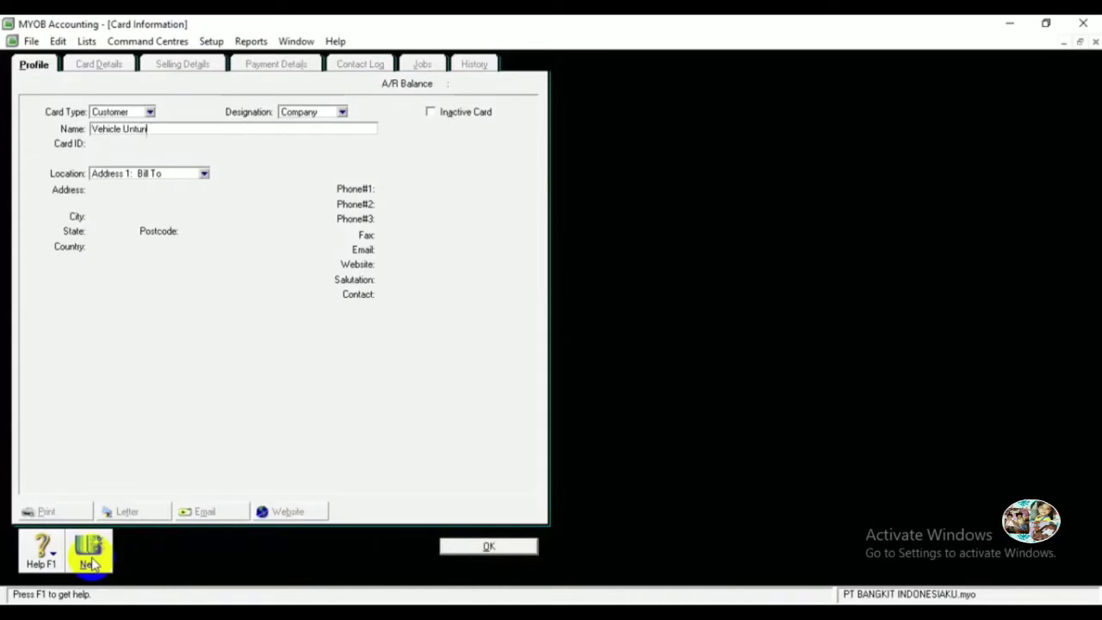
key("Tab")
type("C004")
key("Tab")
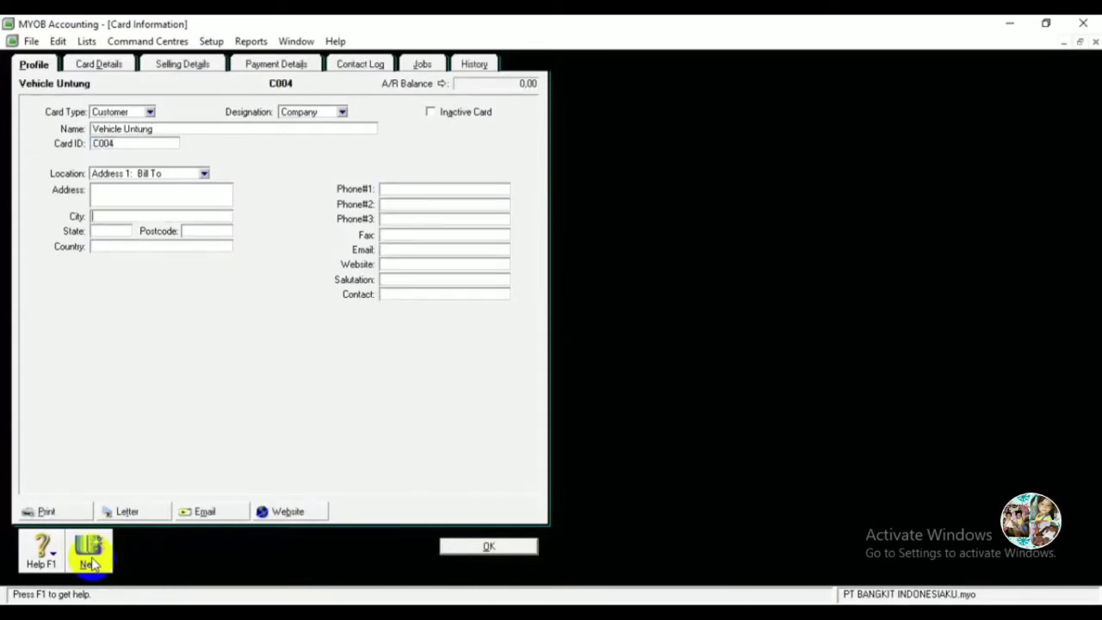
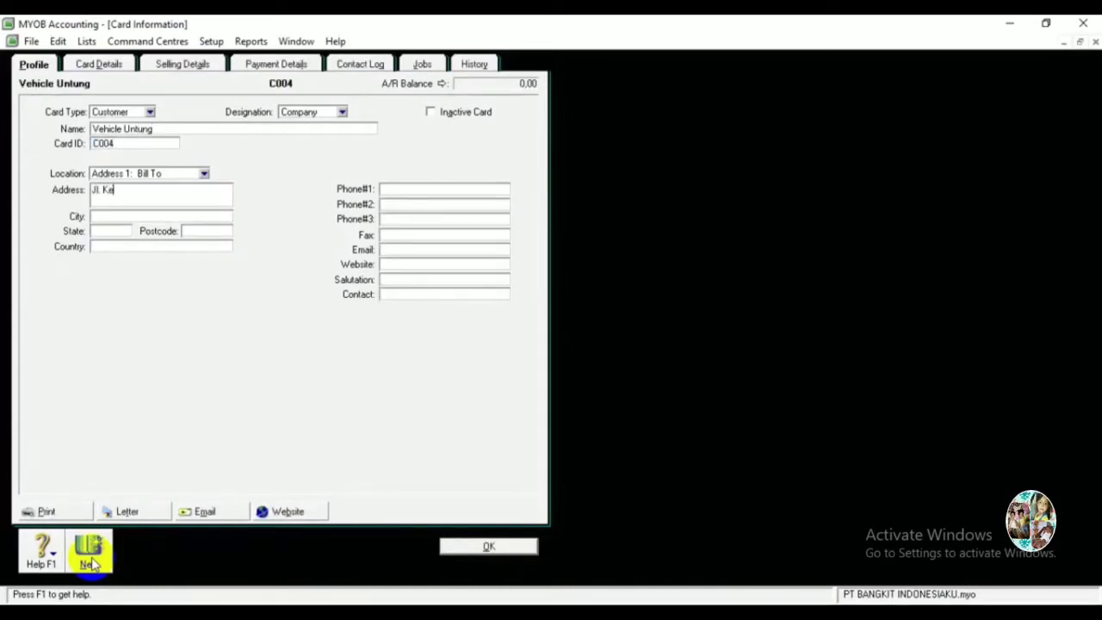
key("Tab")
type("Denpasar")
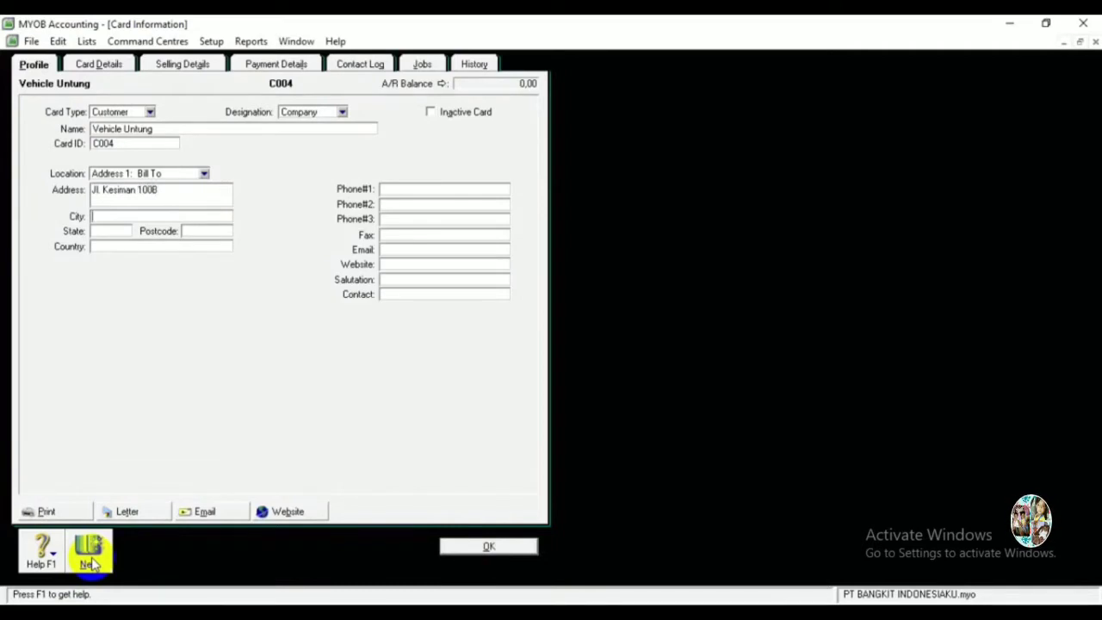
key("Tab")
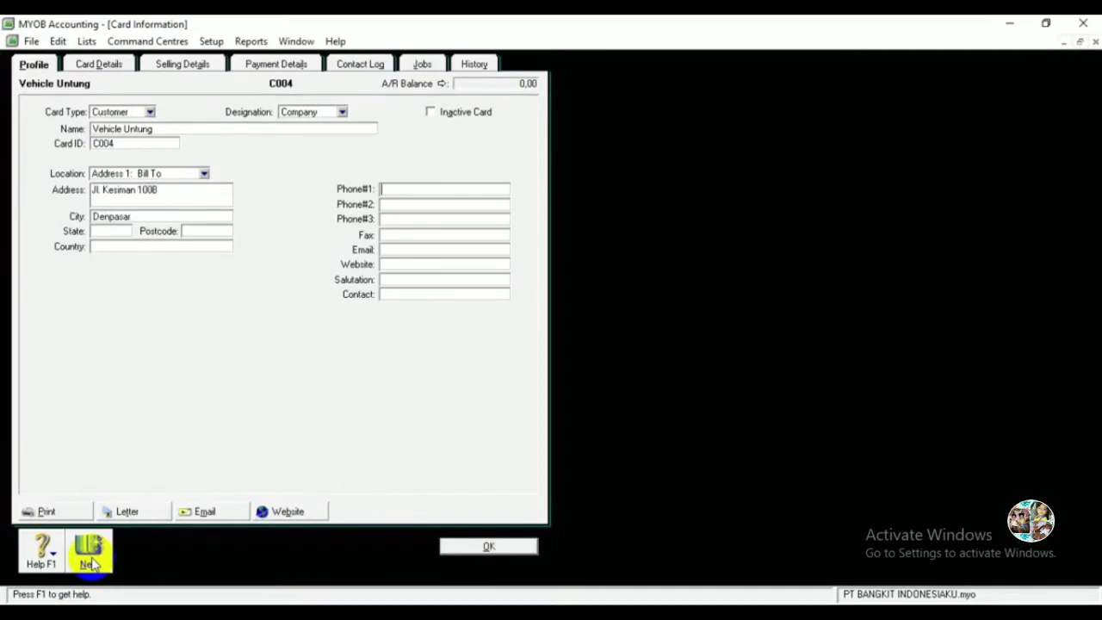
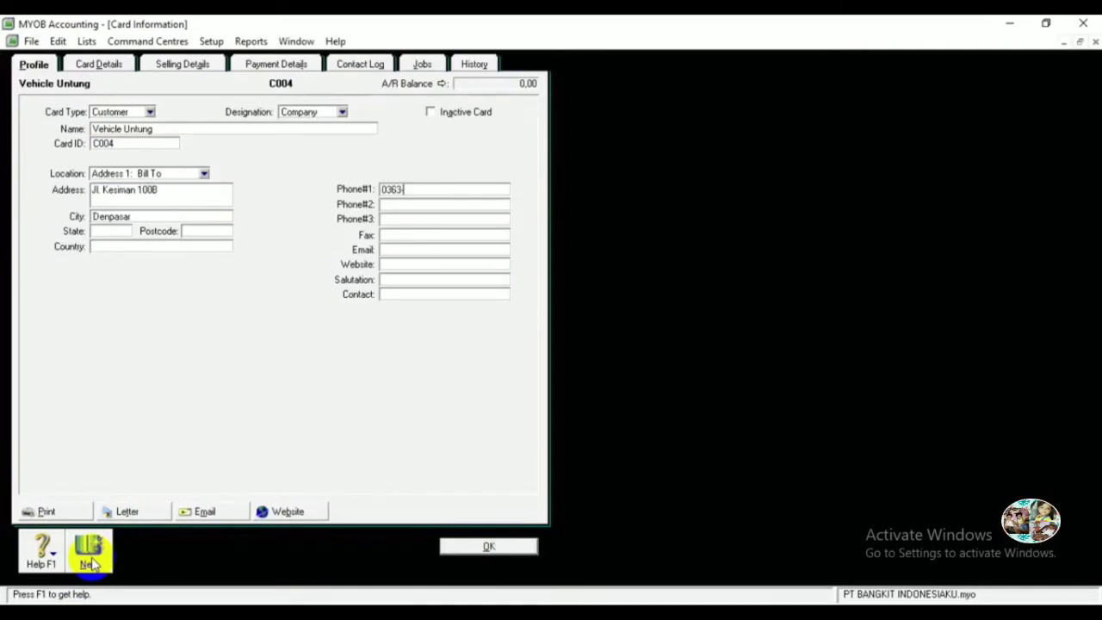
key("Tab")
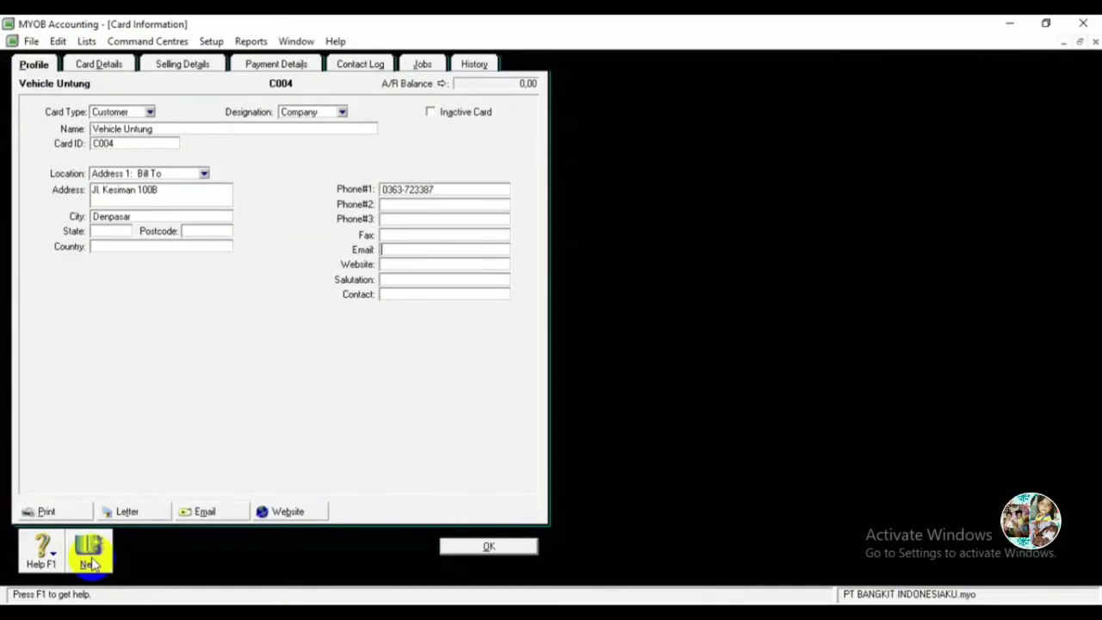
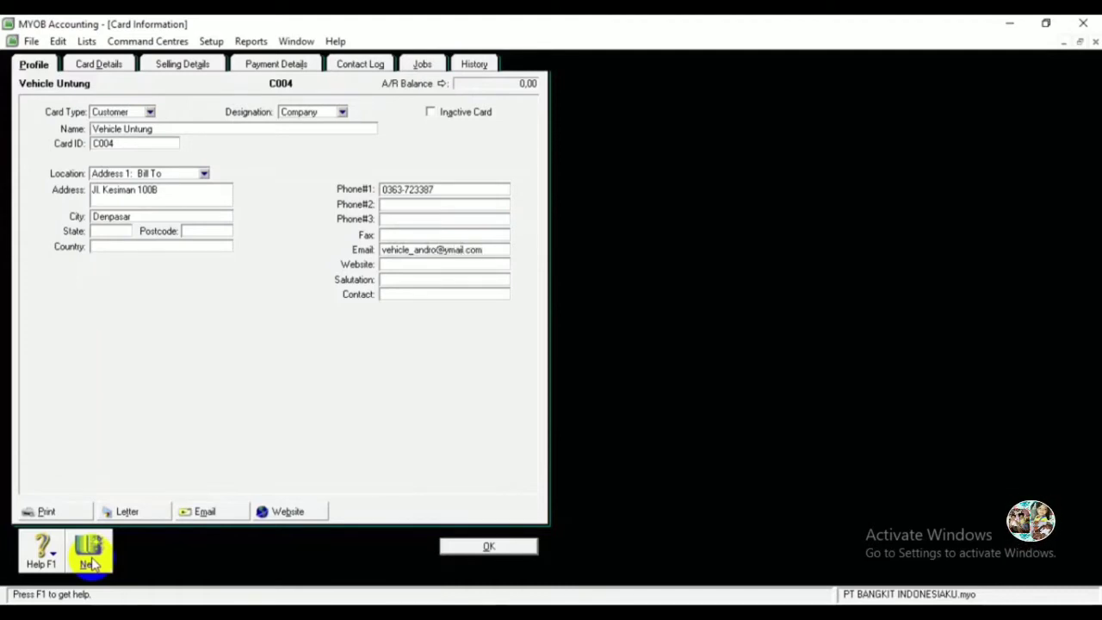
Save the Vehicle Untung card and start a new card of type Supplier.
left_click(487, 546)
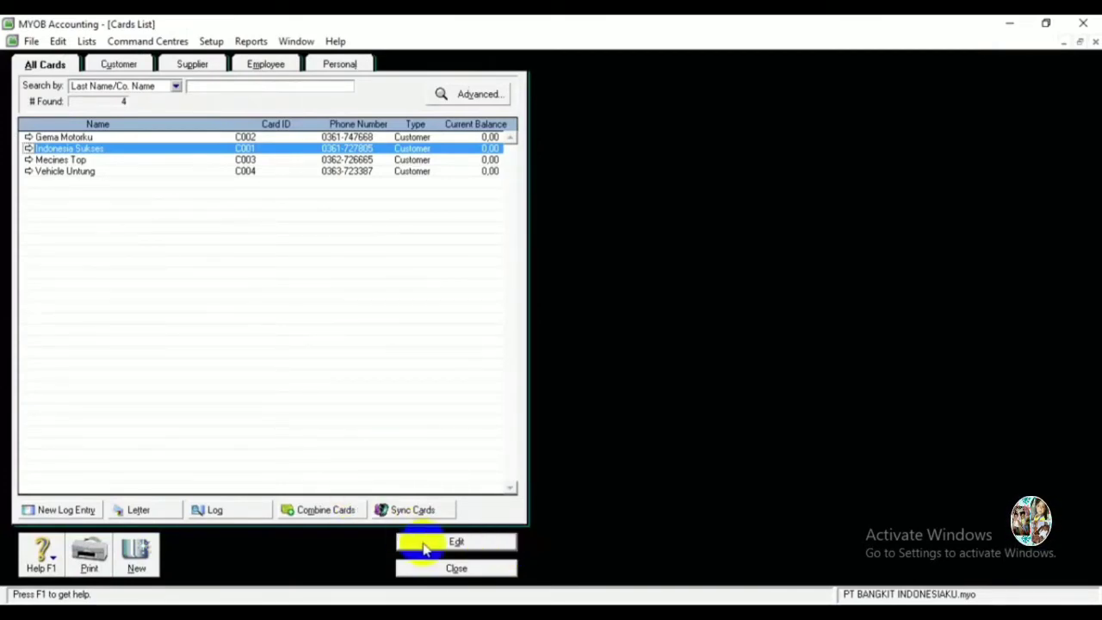
left_click(138, 555)
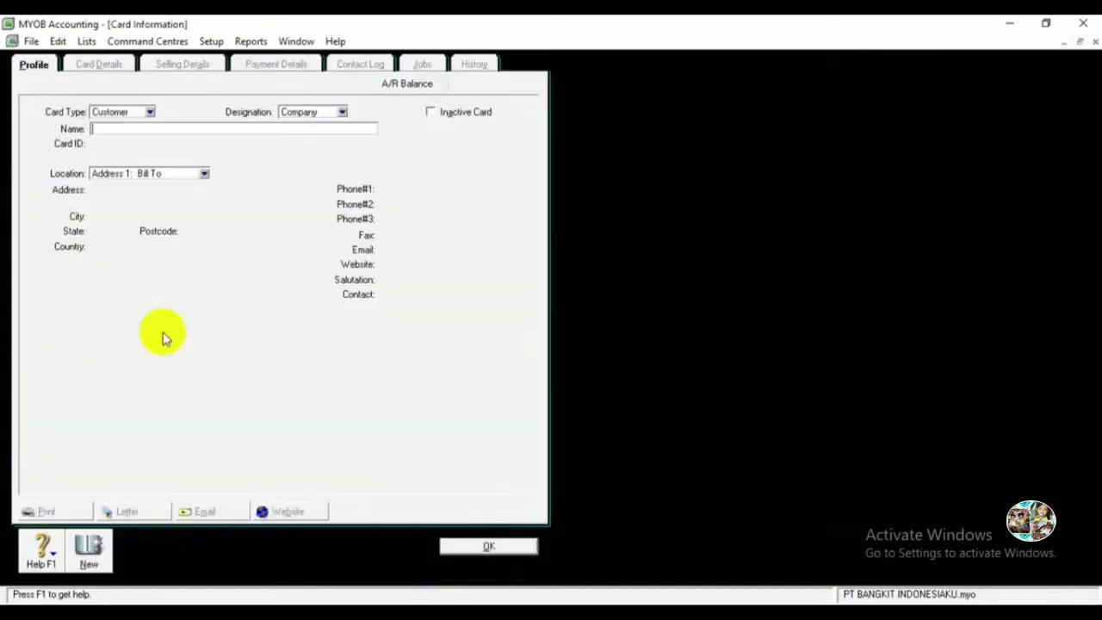
left_click(151, 112)
left_click(120, 136)
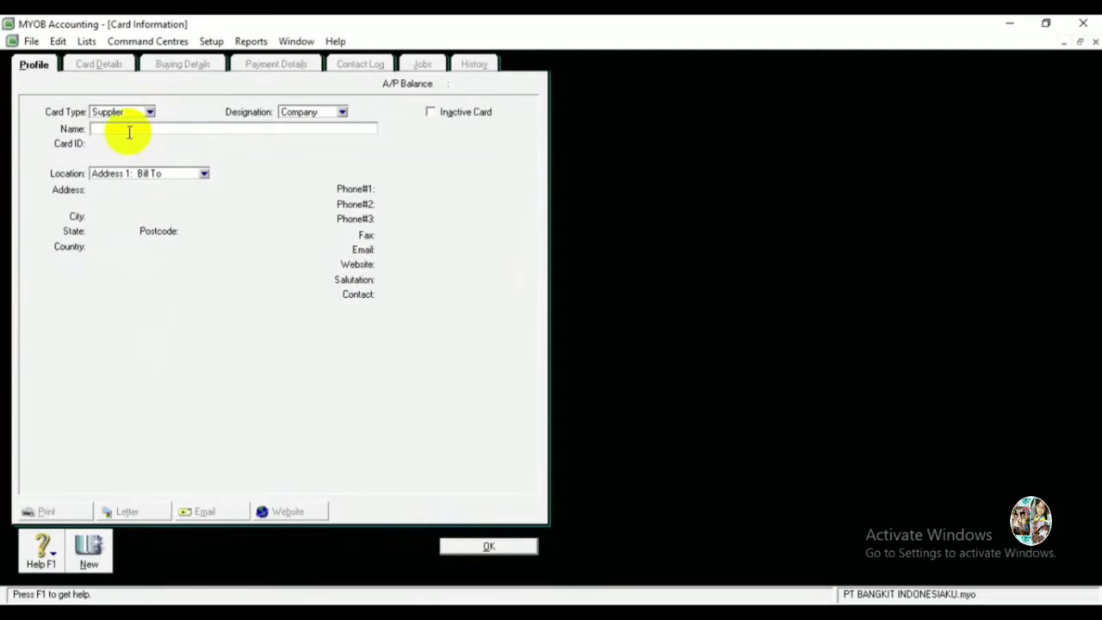
Enter supplier PT Sukses Motor (S001) with street address, city Jakarta, phone and e-mail.
left_click(129, 129)
type("PT Suk")
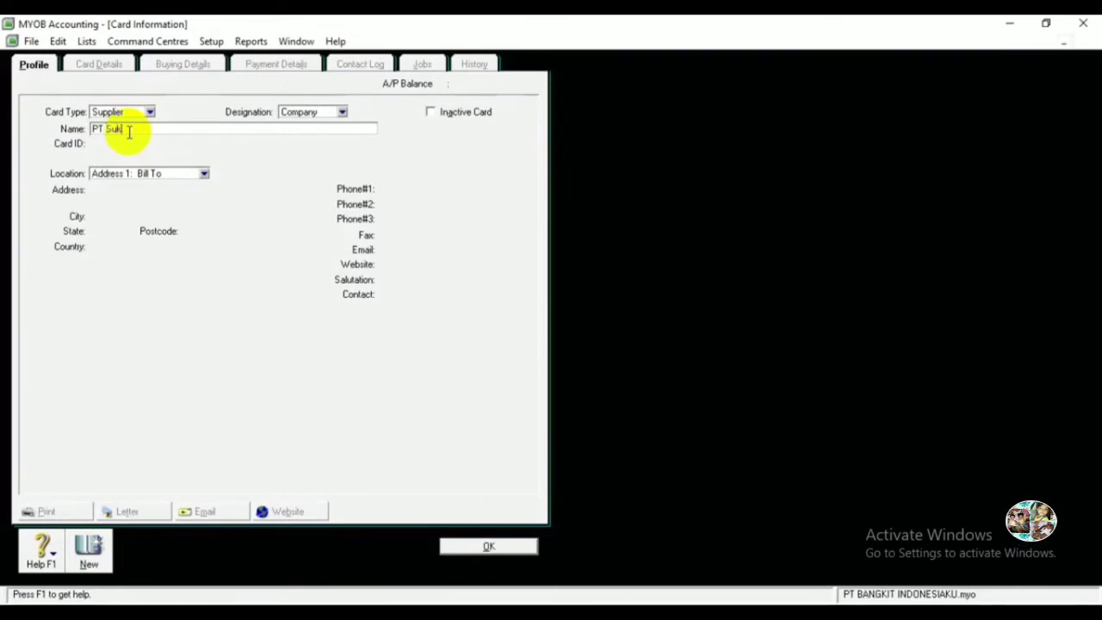
type("aes Motor")
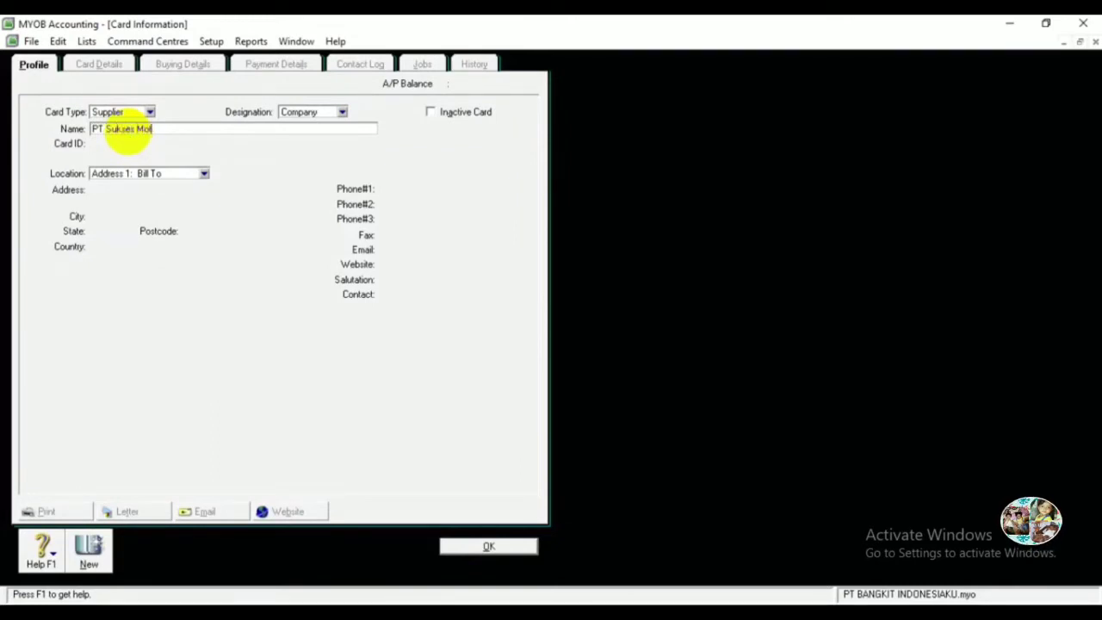
key("Tab")
type("S0")
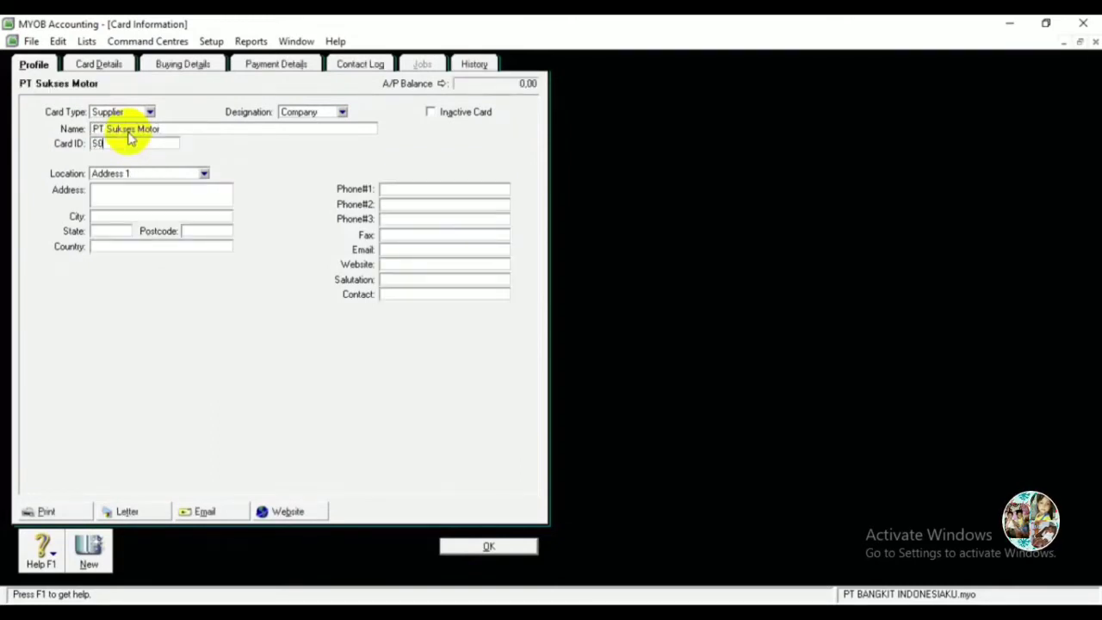
type("01")
key("Tab")
key("Tab")
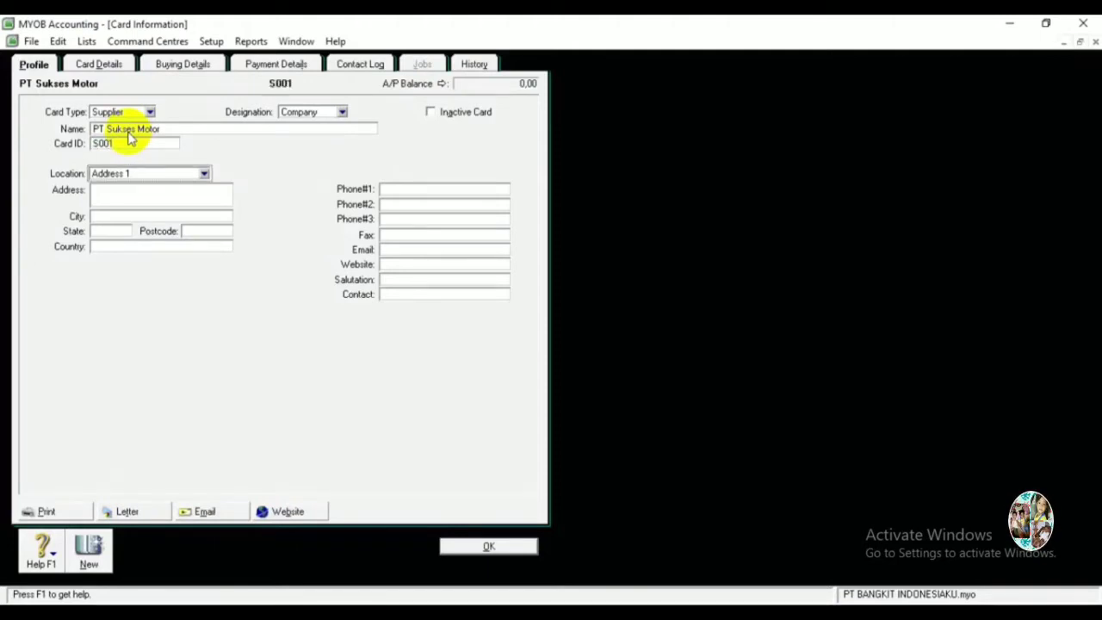
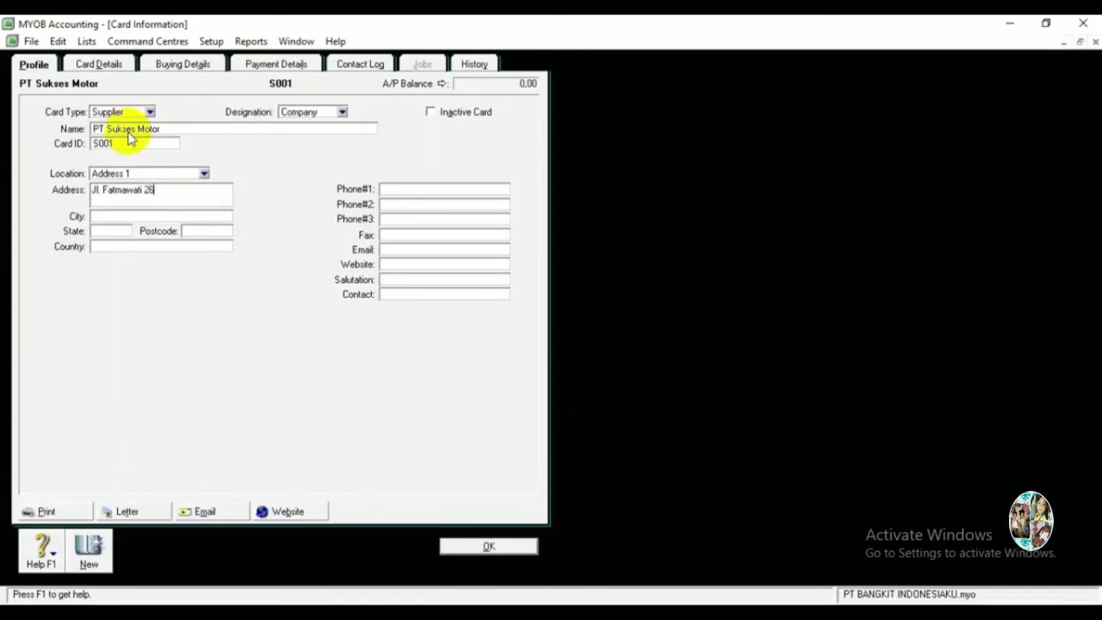
key("Tab")
type("Jakarta")
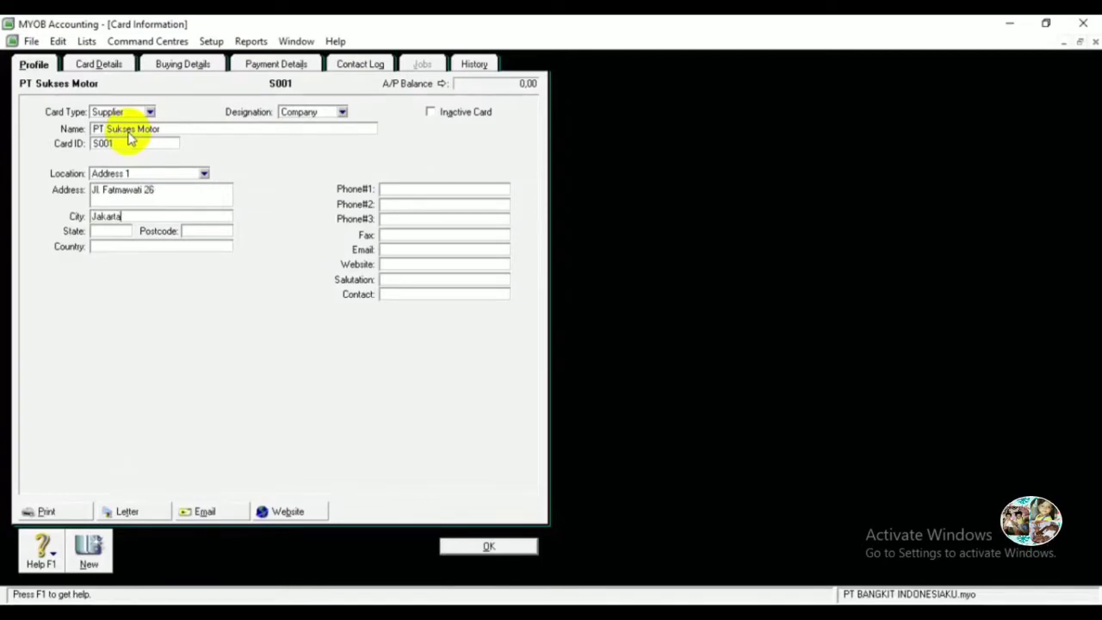
key("Tab")
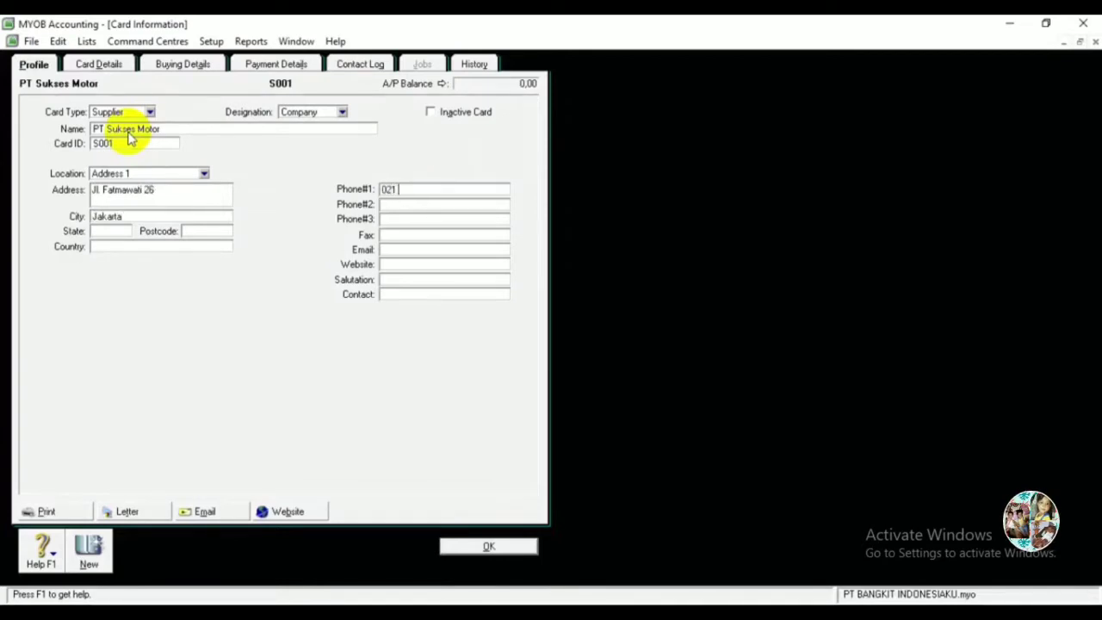
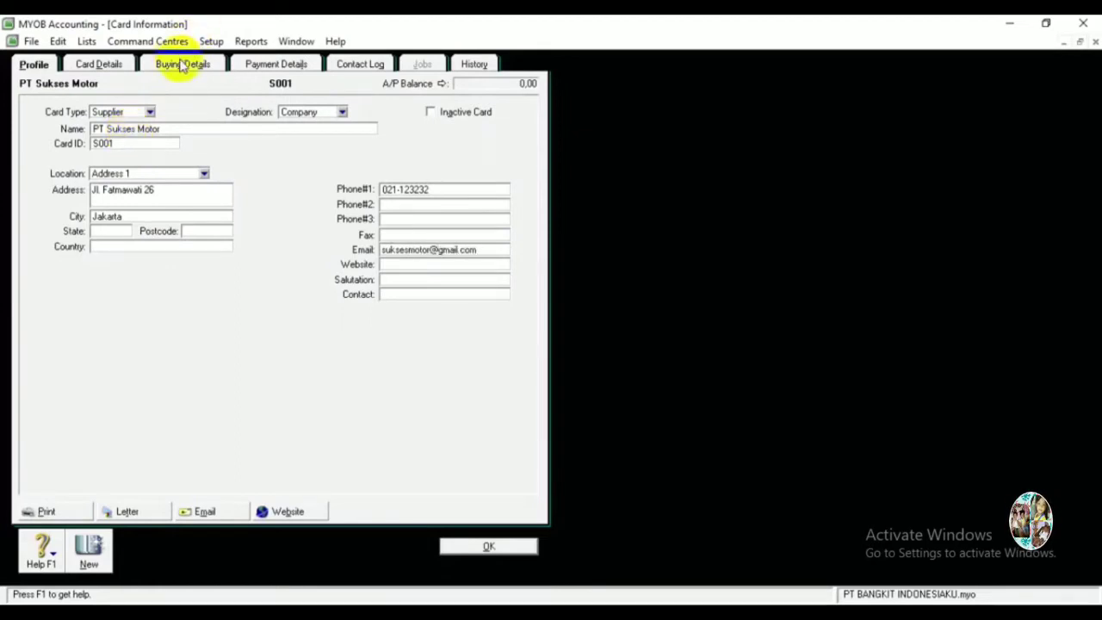
left_click(181, 64)
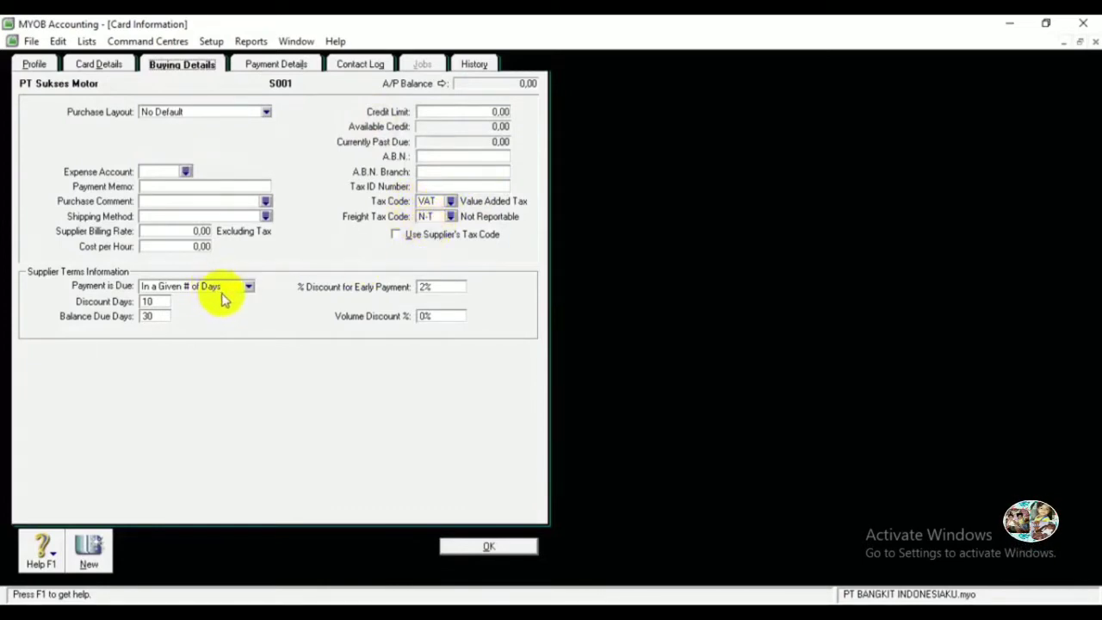
Verify the 2% 10-day discount and 30-day balance due, then save and start a new card.
left_click(147, 315)
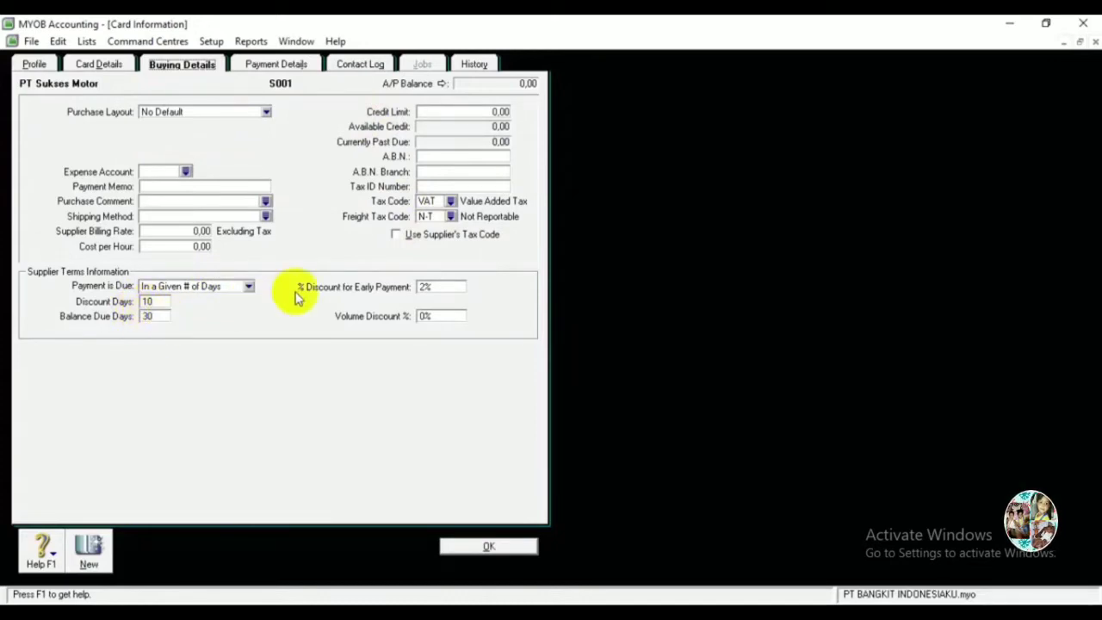
left_click(433, 290)
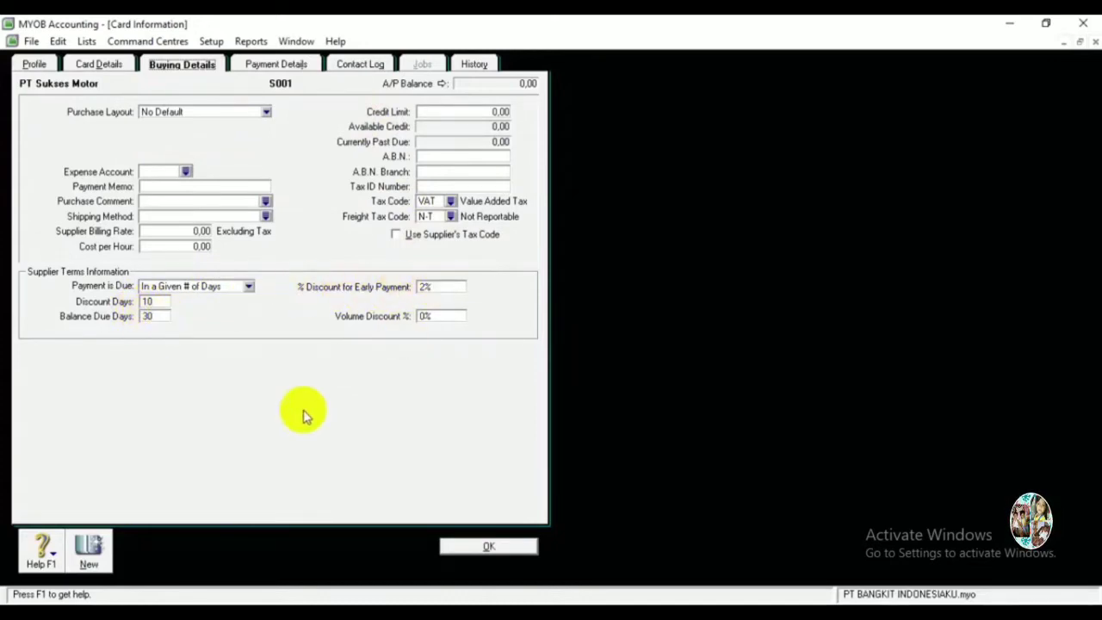
left_click(91, 553)
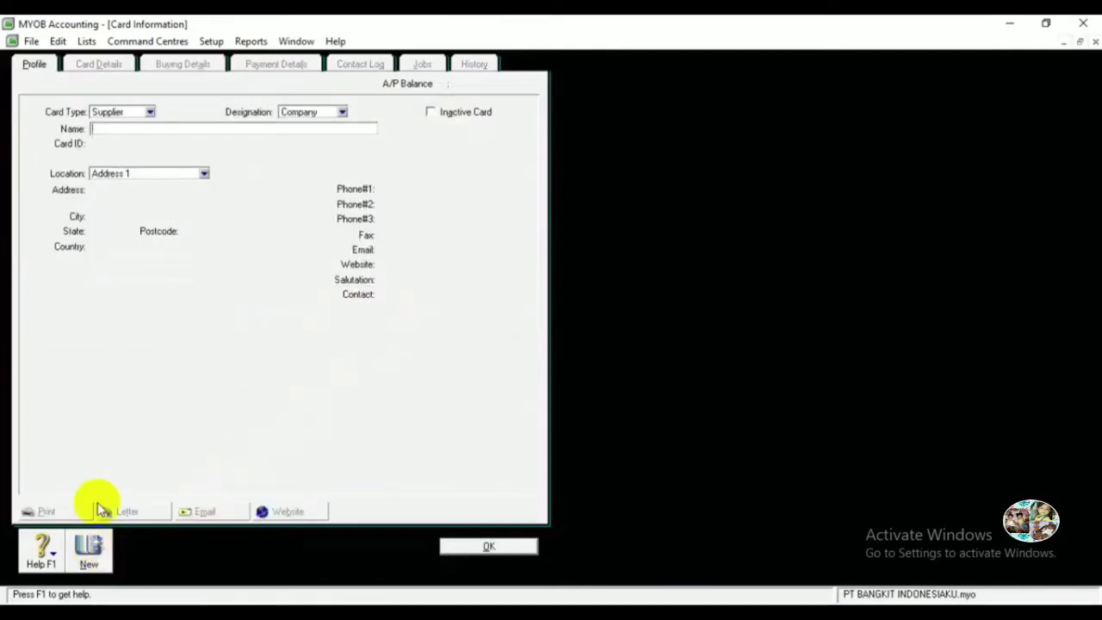
Start supplier card PT Andrian Motor with card ID S002.
type("PT Andi")
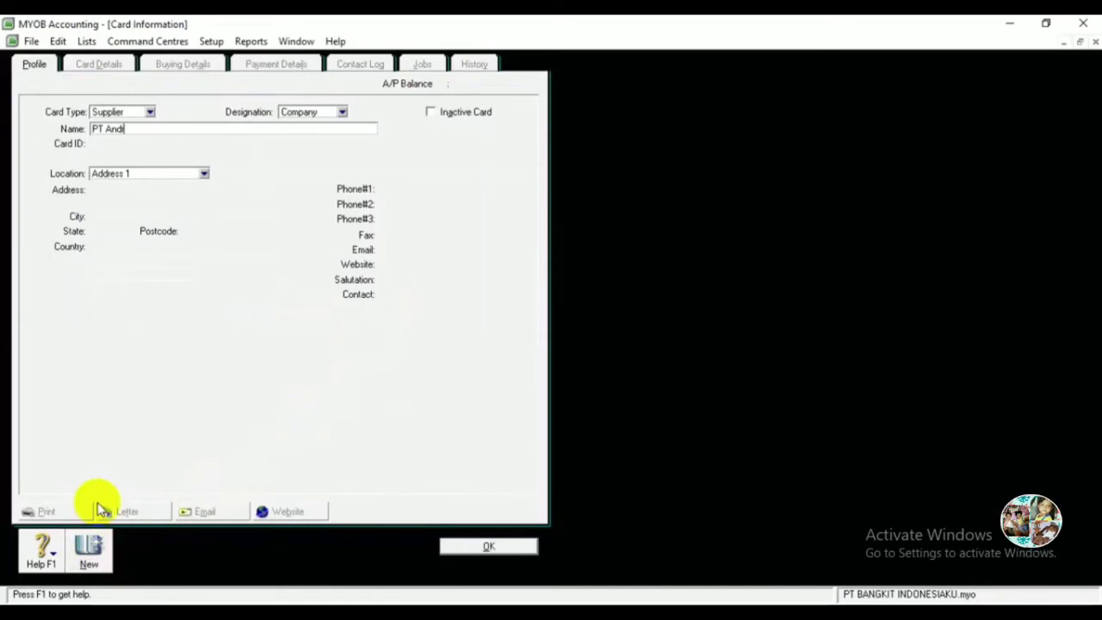
type("an Moto")
key("BackSpace")
key("BackSpace")
key("BackSpace")
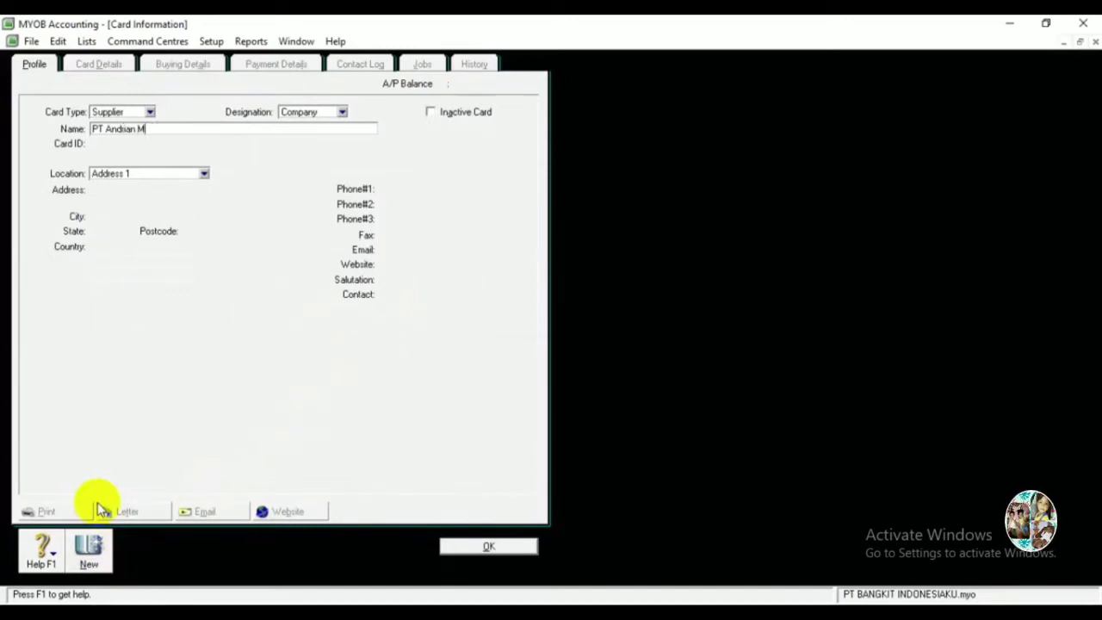
type("otor")
key("Tab")
type("S002")
Add its street address, city Jakarta, phone and e-mail, then save the card.
key("Tab")
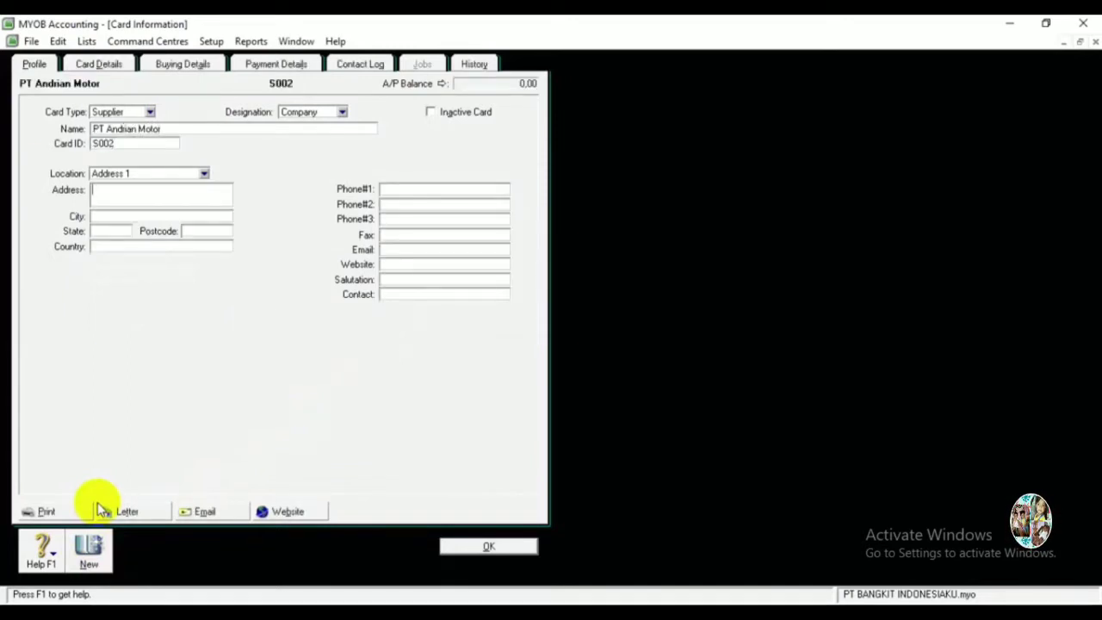
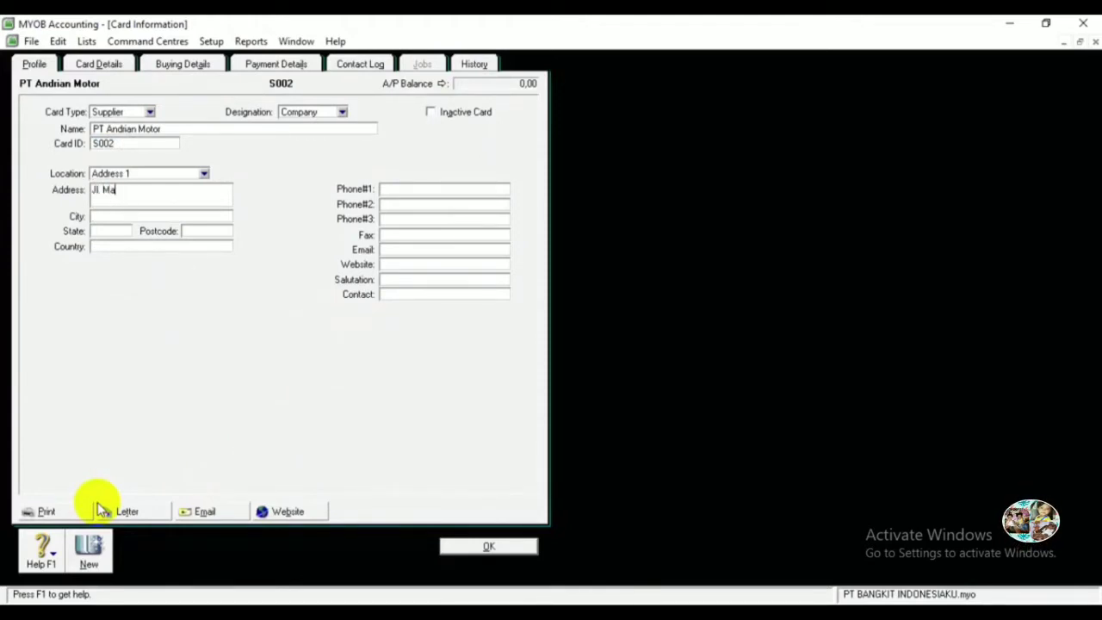
key("Tab")
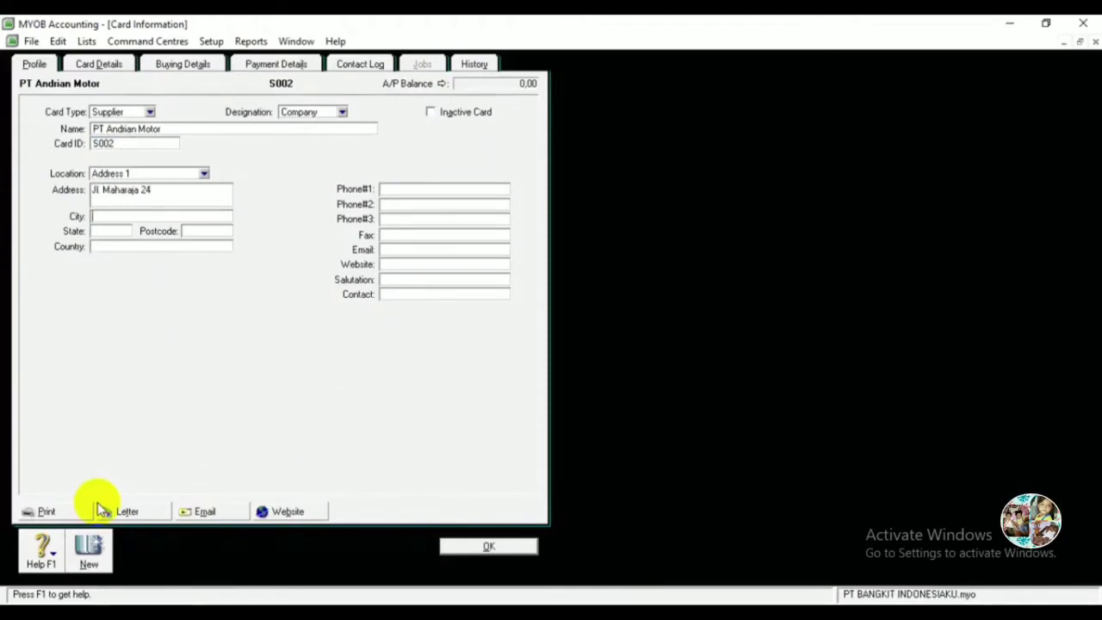
type("Jakarta")
key("Tab")
key("Tab")
key("Tab")
key("Tab")
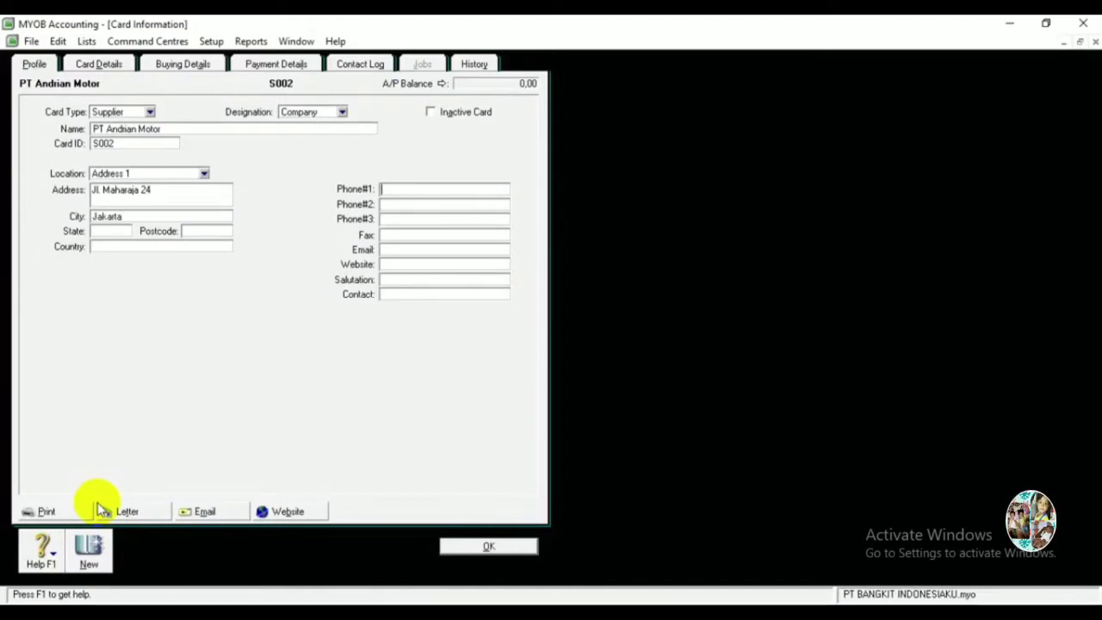
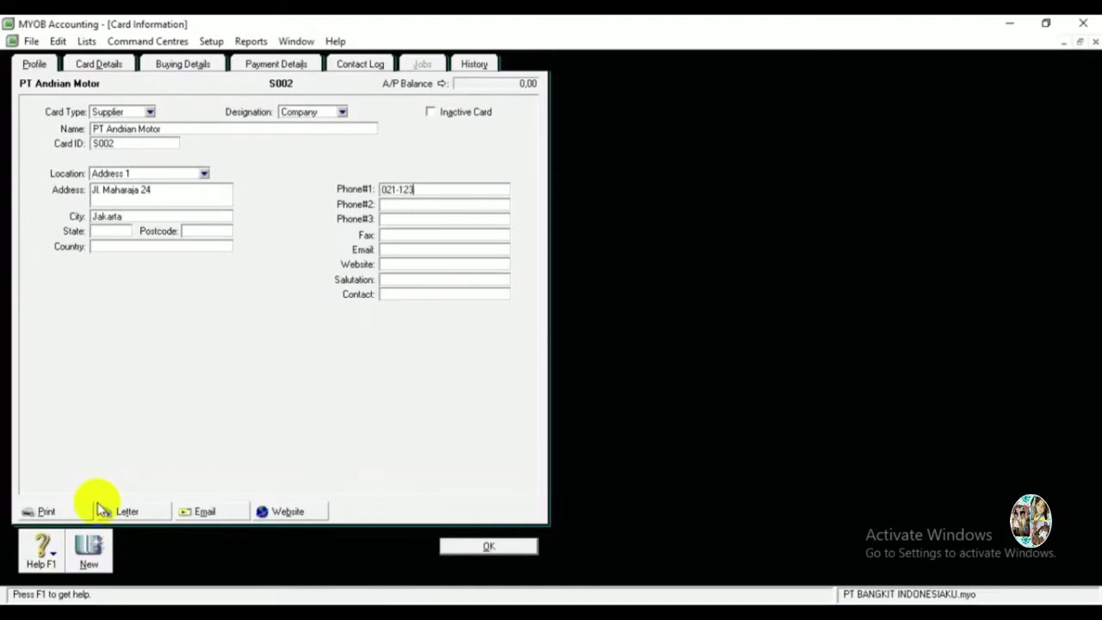
key("Tab")
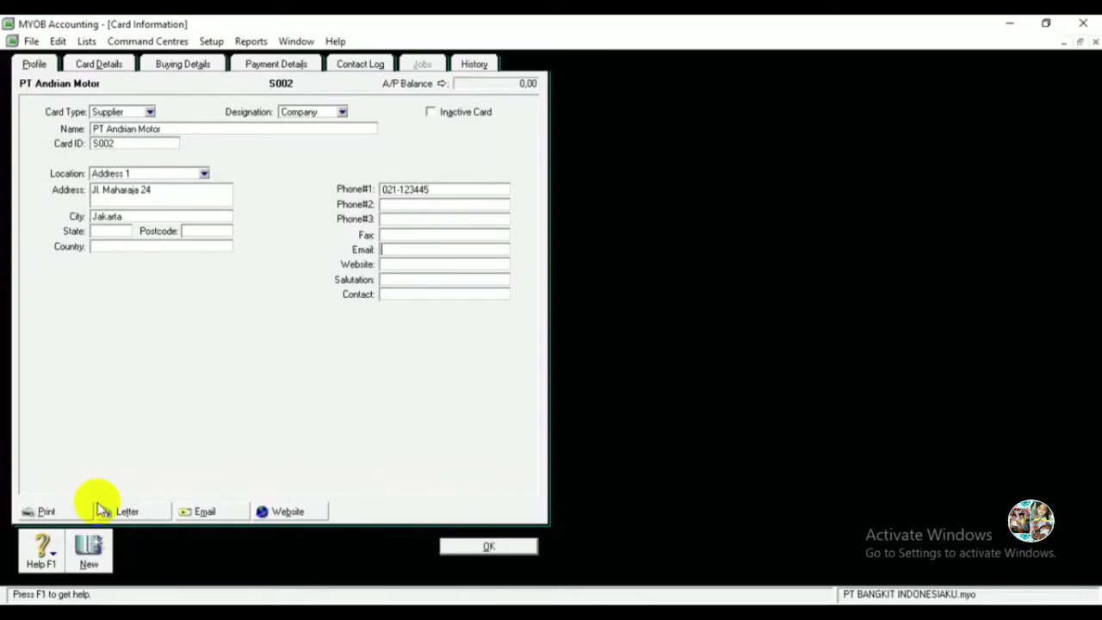
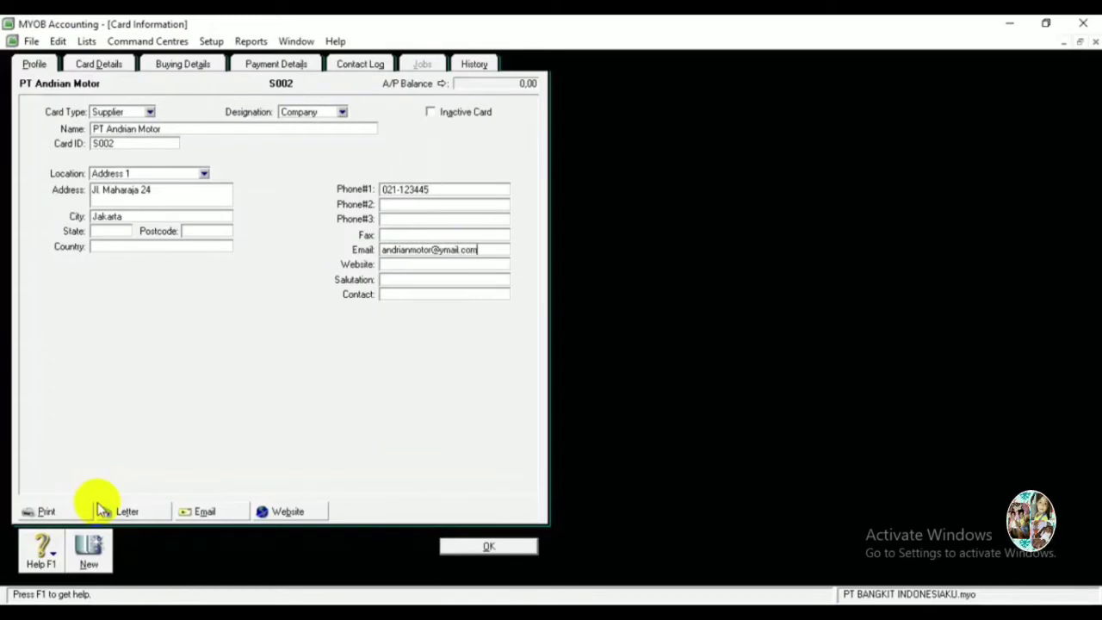
left_click(90, 555)
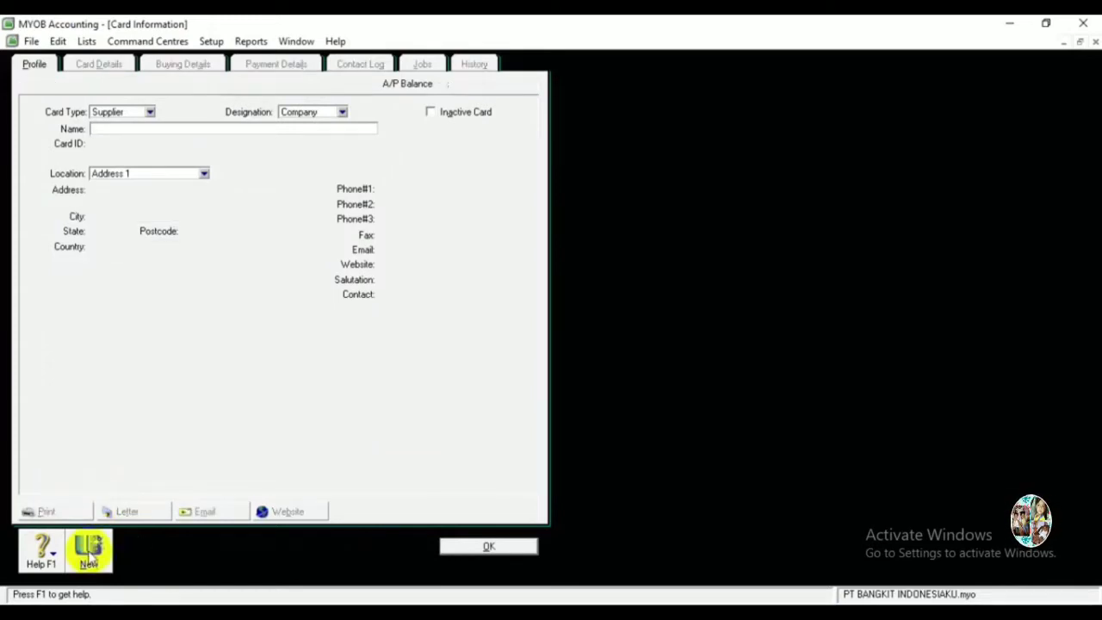
Save supplier card UD Hugo Motor (S003) with its Denpasar street address, phone number and e-mail.
type("UD Hugo Motor")
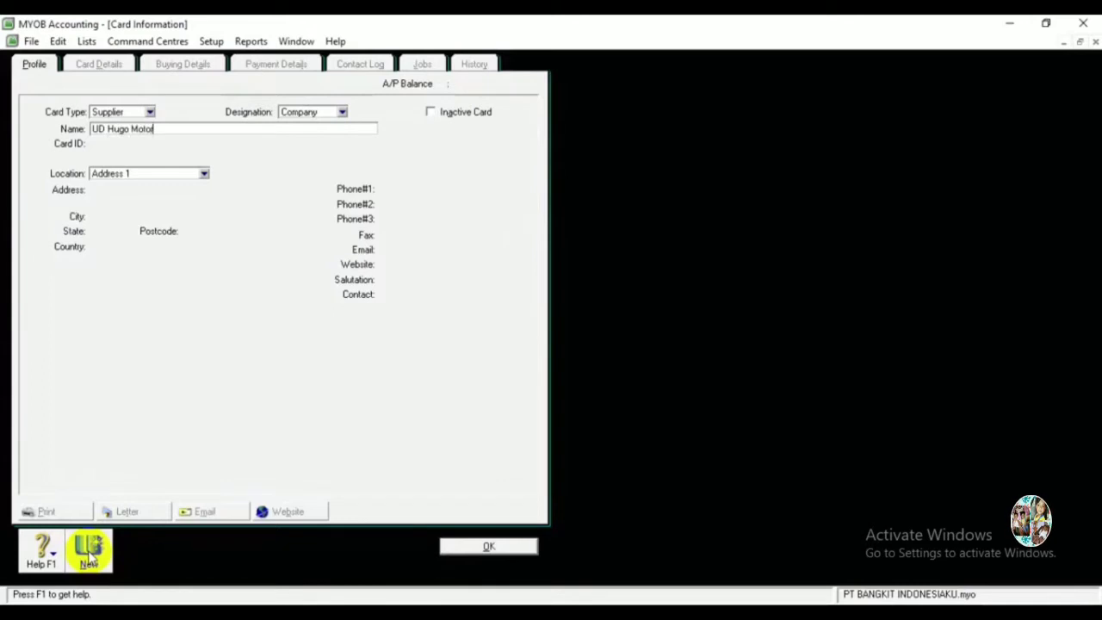
key("Tab")
type("S003")
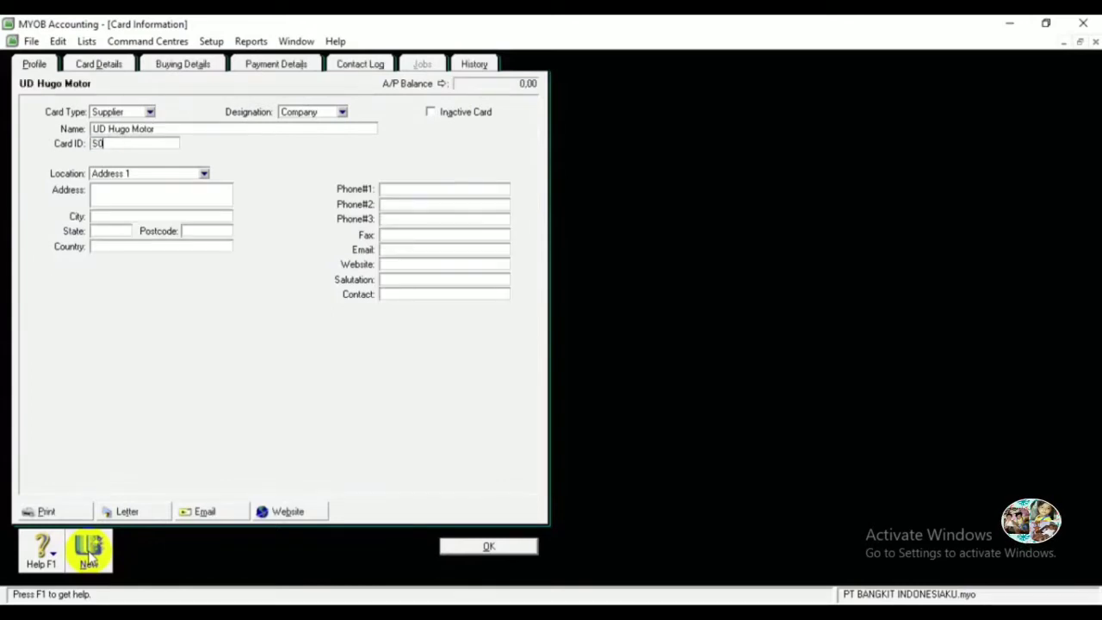
key("Tab")
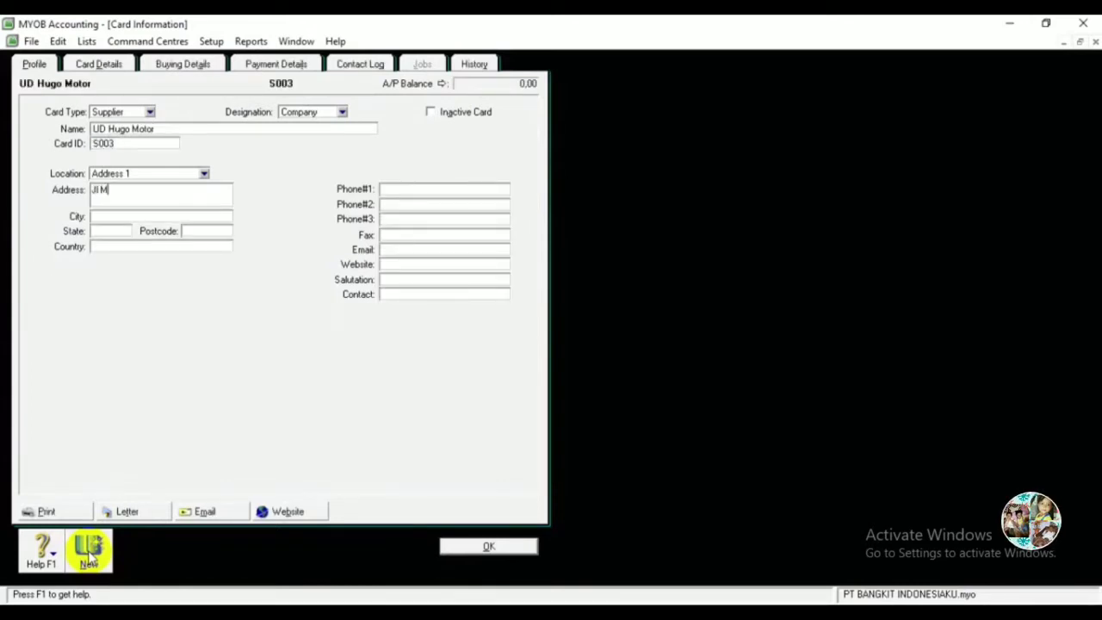
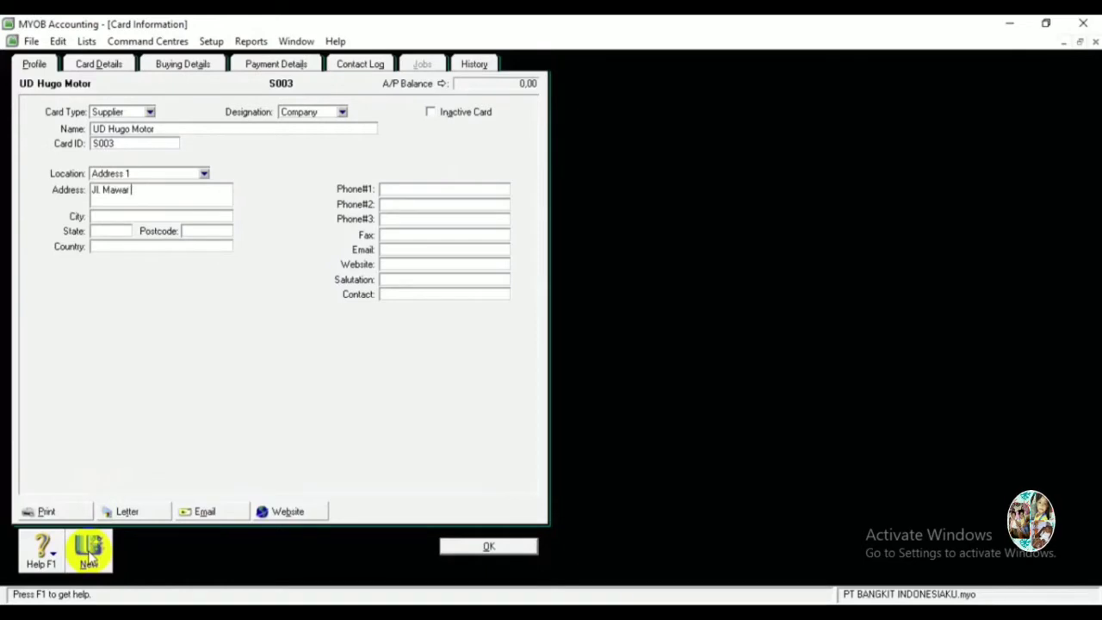
key("Tab")
type("Denpasar")
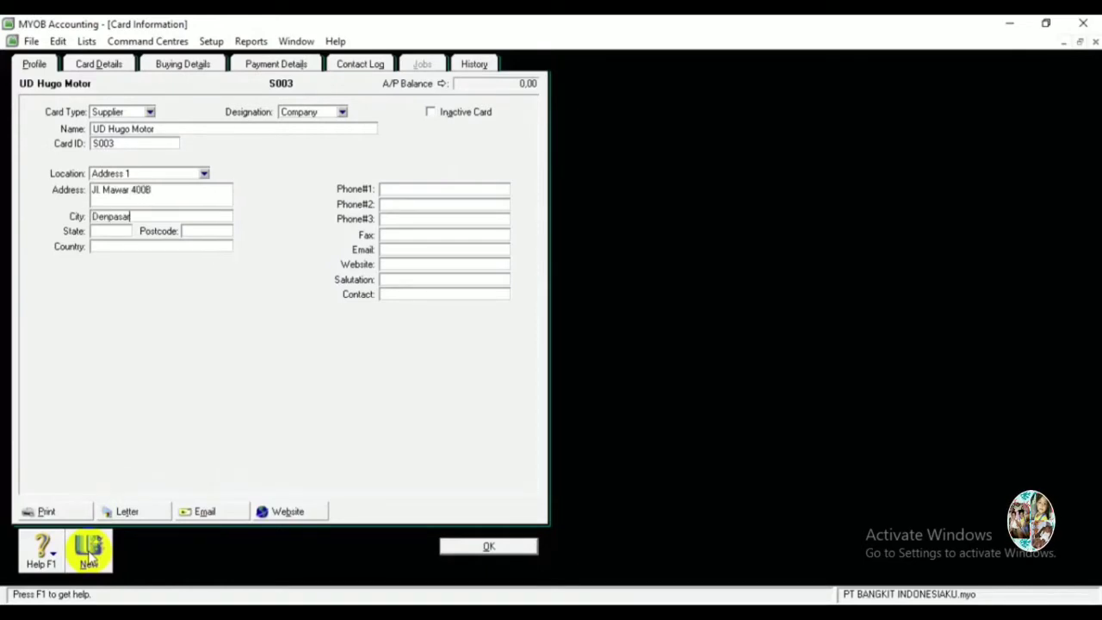
key("Tab")
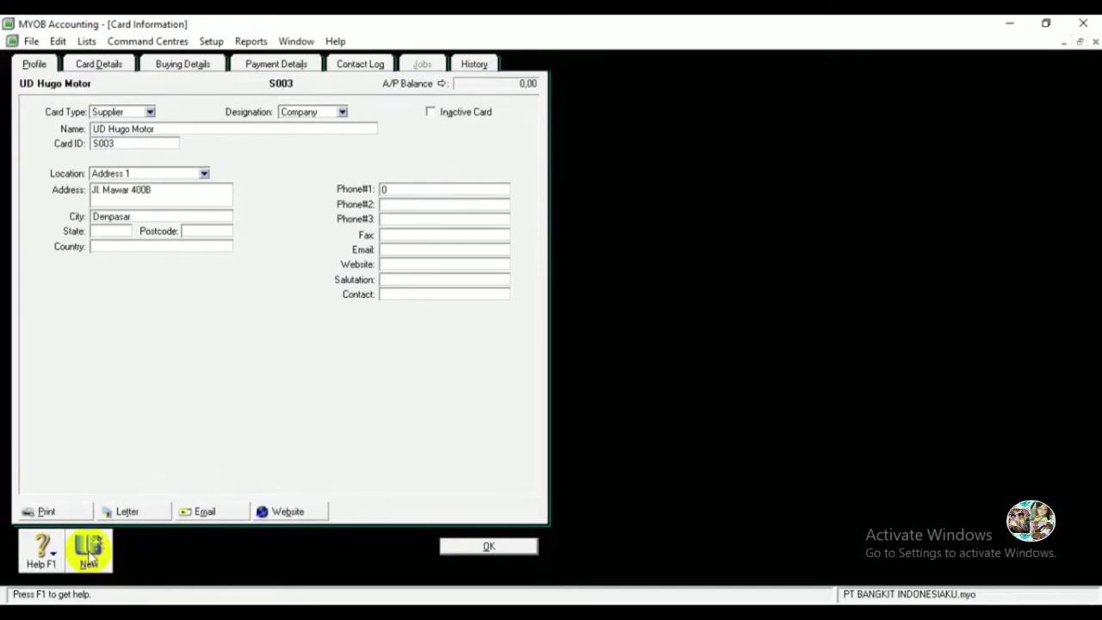
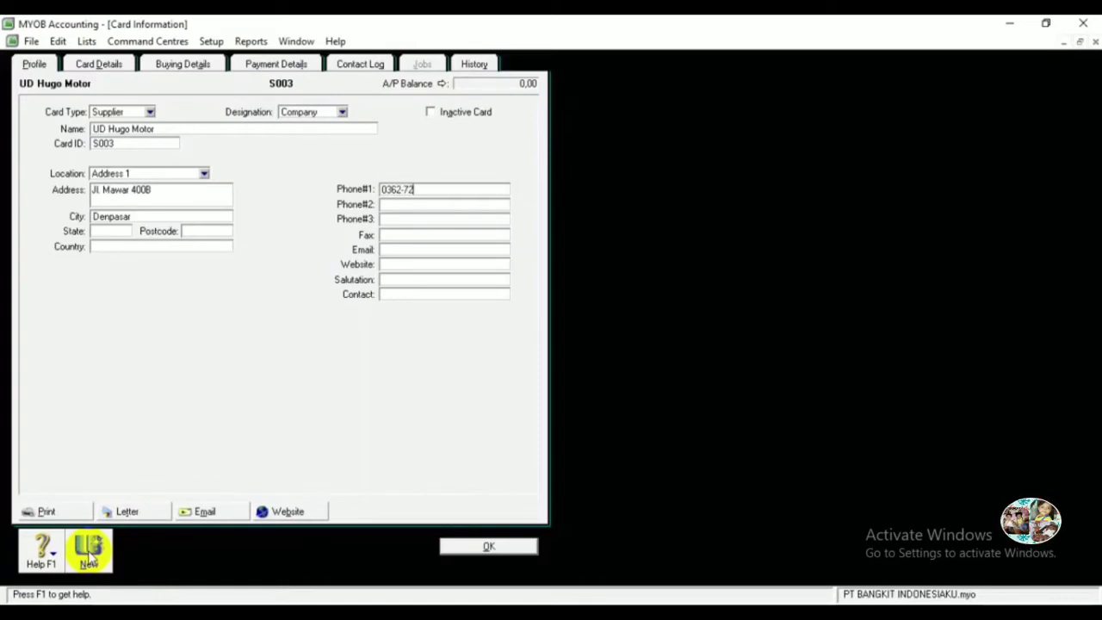
key("Tab")
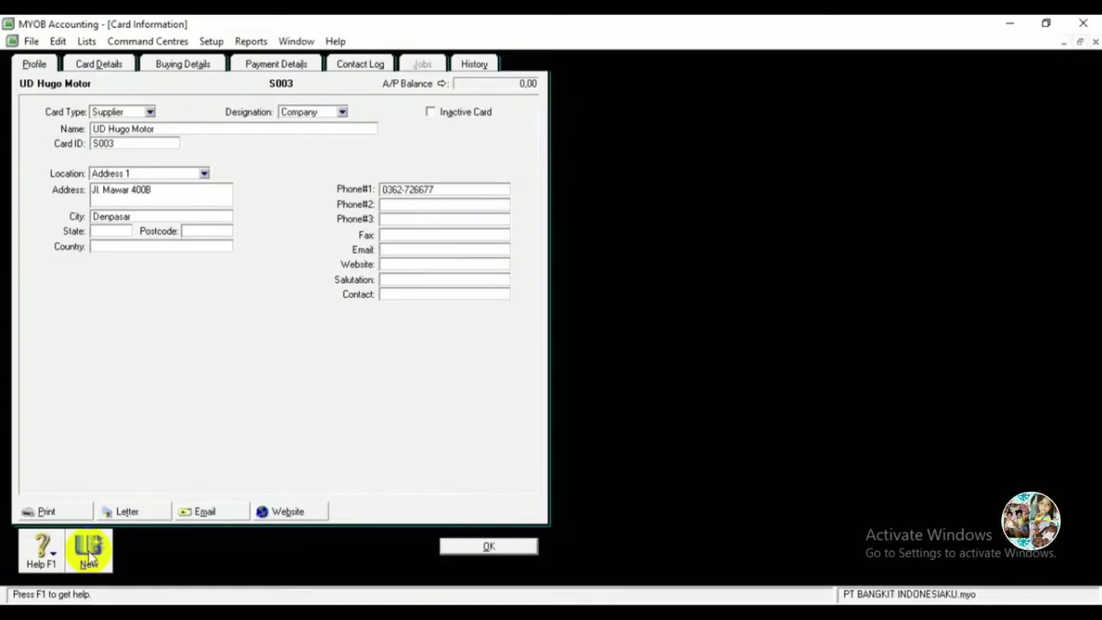
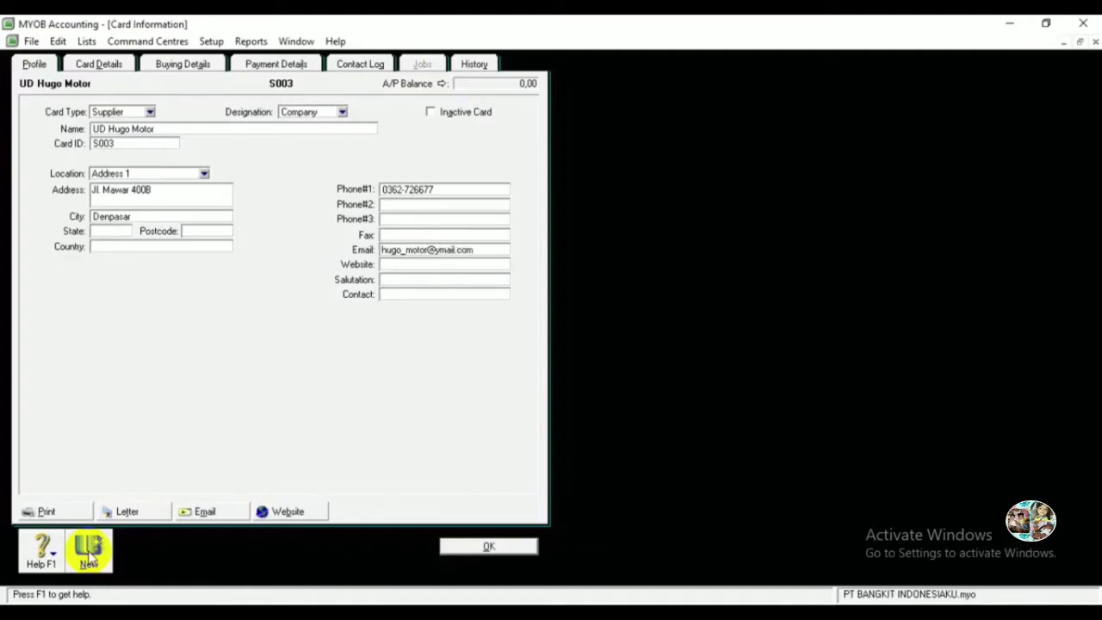
left_click(484, 547)
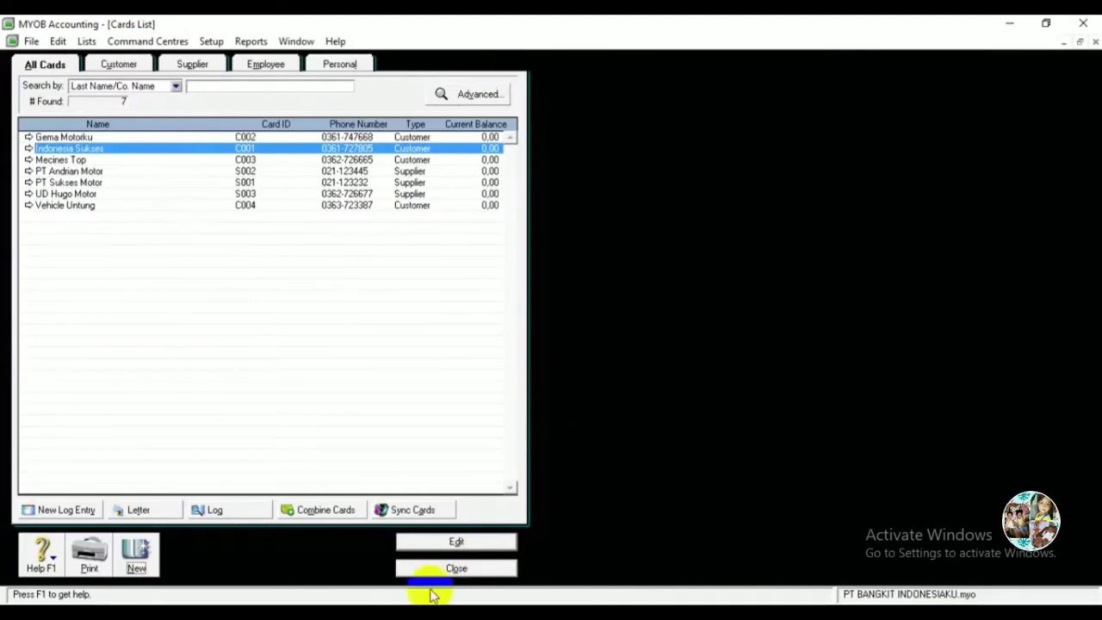
Close the Cards List and open the empty Items List from the Inventory command centre.
left_click(451, 569)
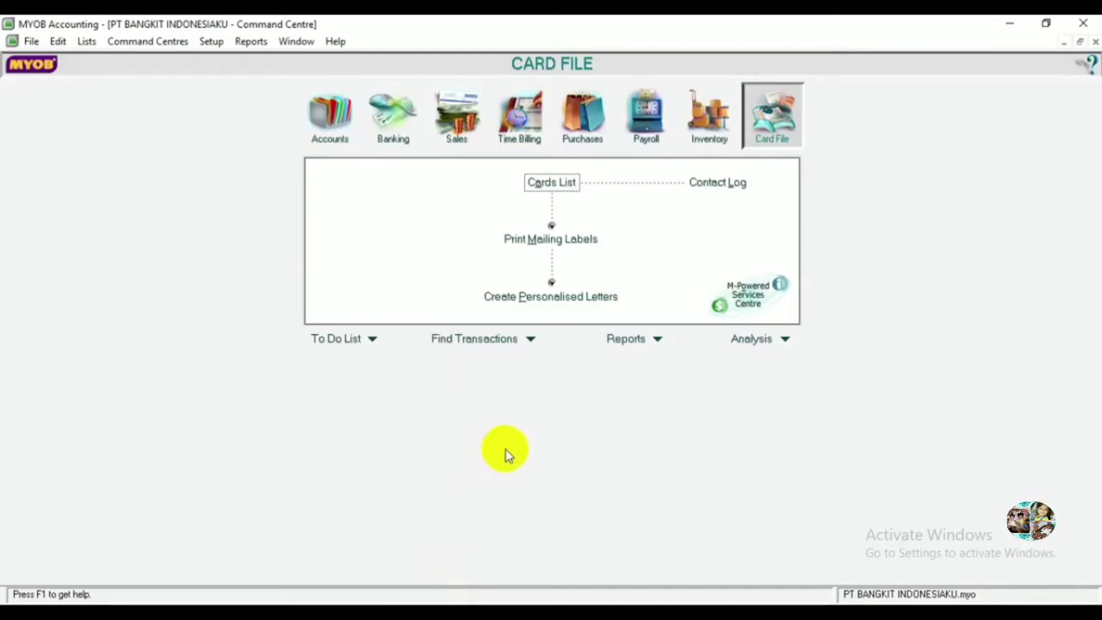
left_click(86, 41)
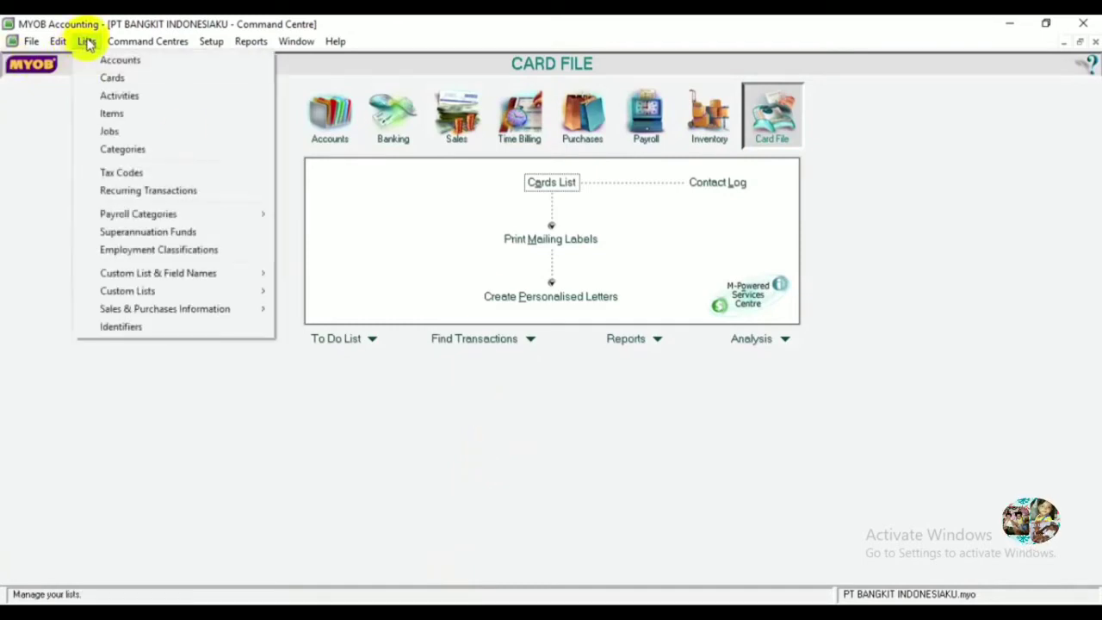
left_click(108, 113)
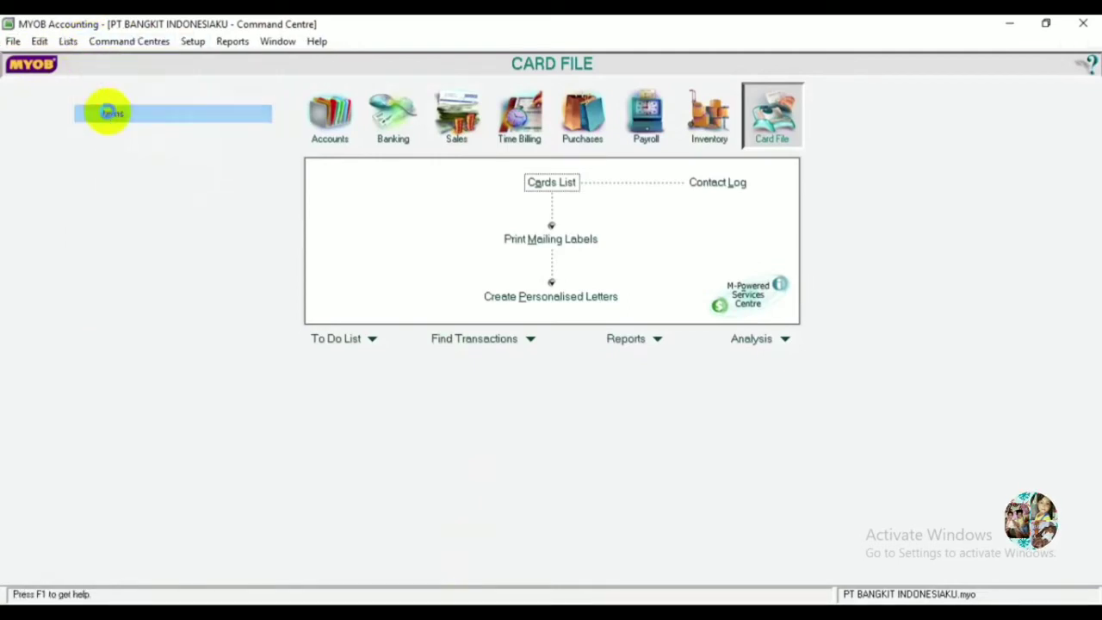
left_click(398, 568)
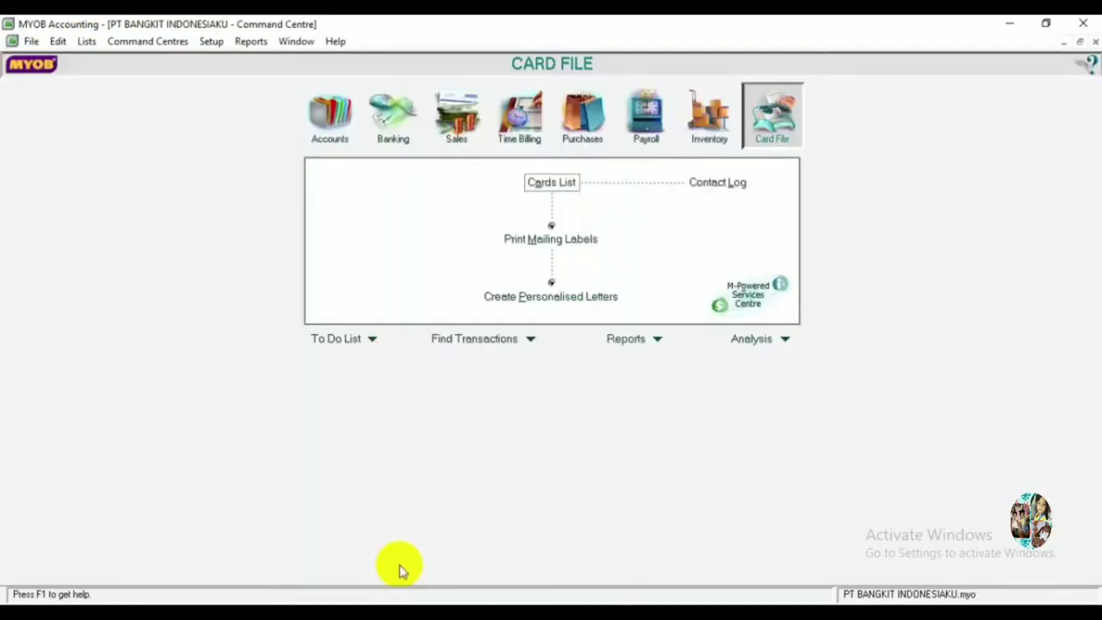
left_click(723, 128)
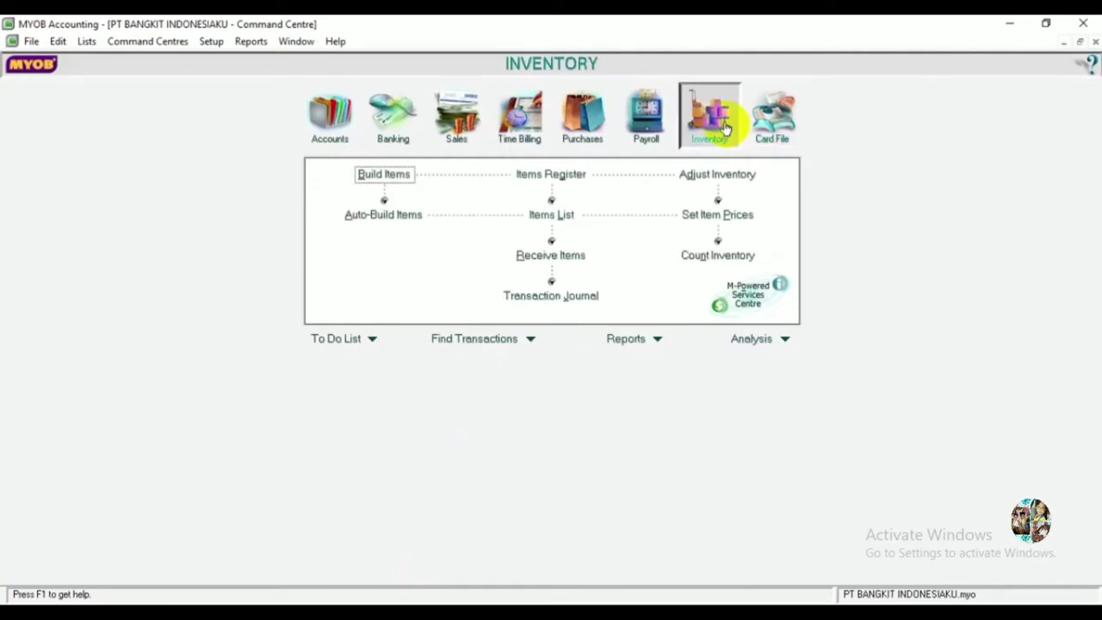
left_click(552, 215)
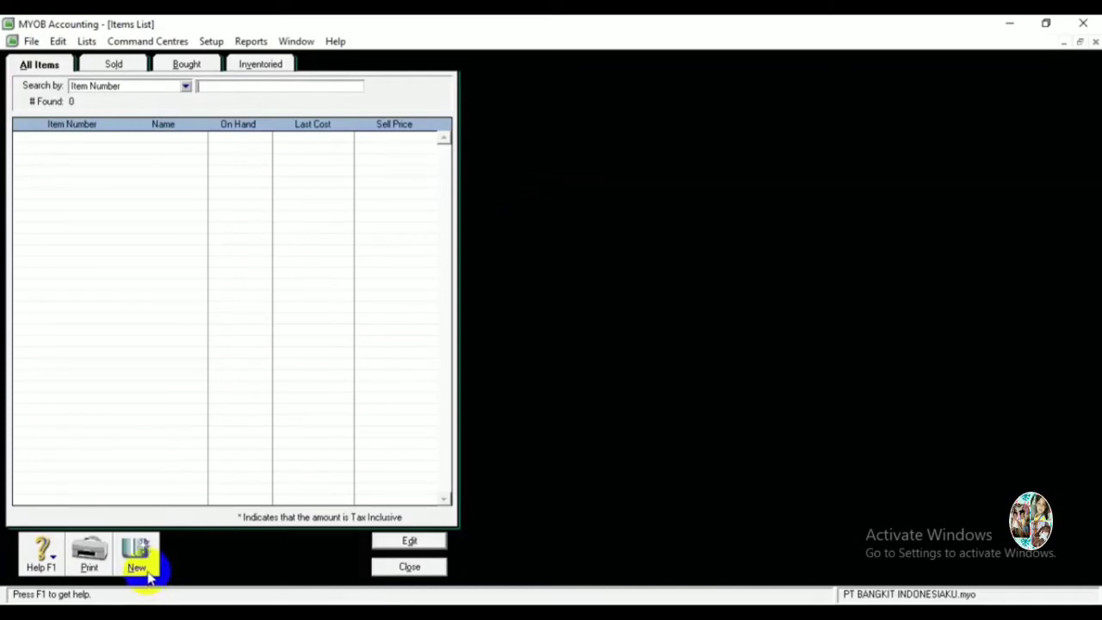
Start a new item numbered INV-01 and name it Motorku Zanken X.
left_click(136, 569)
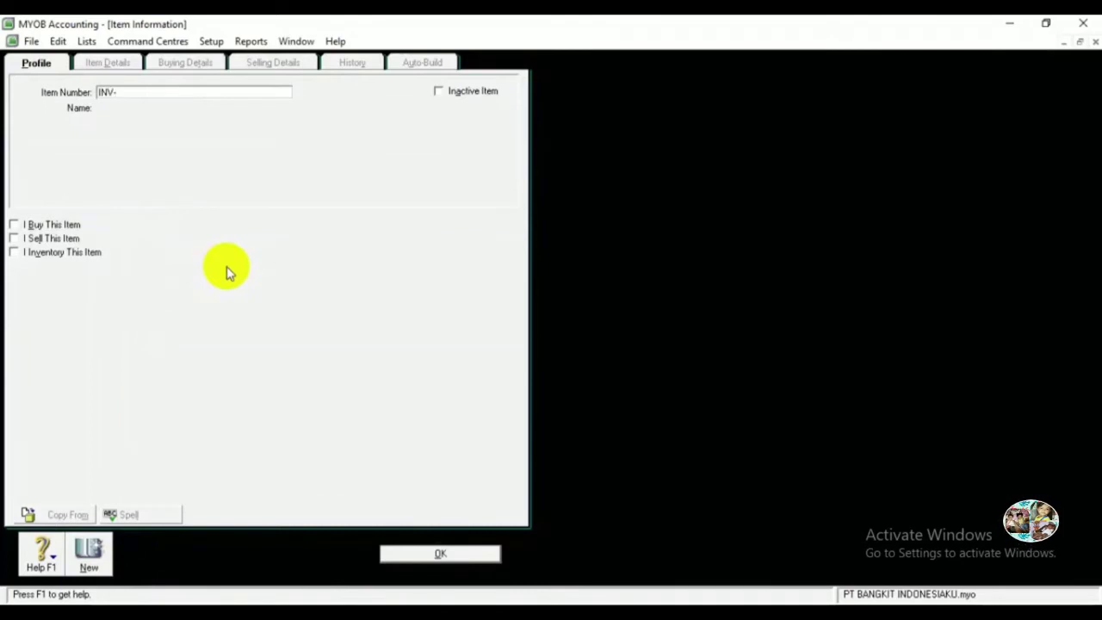
type("01")
key("Tab")
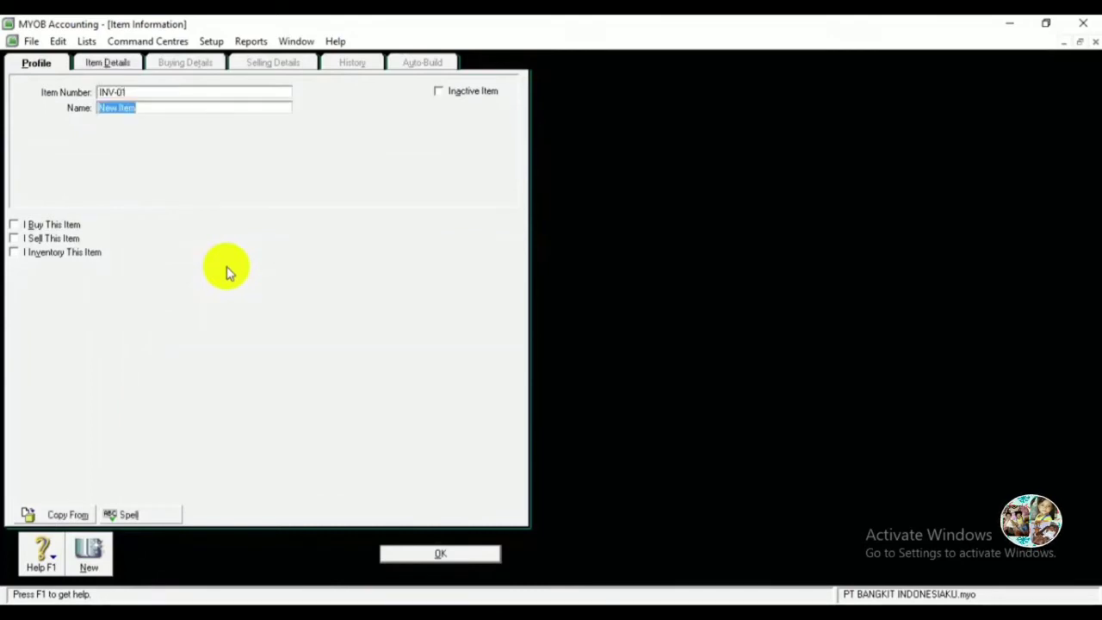
type("Motorku")
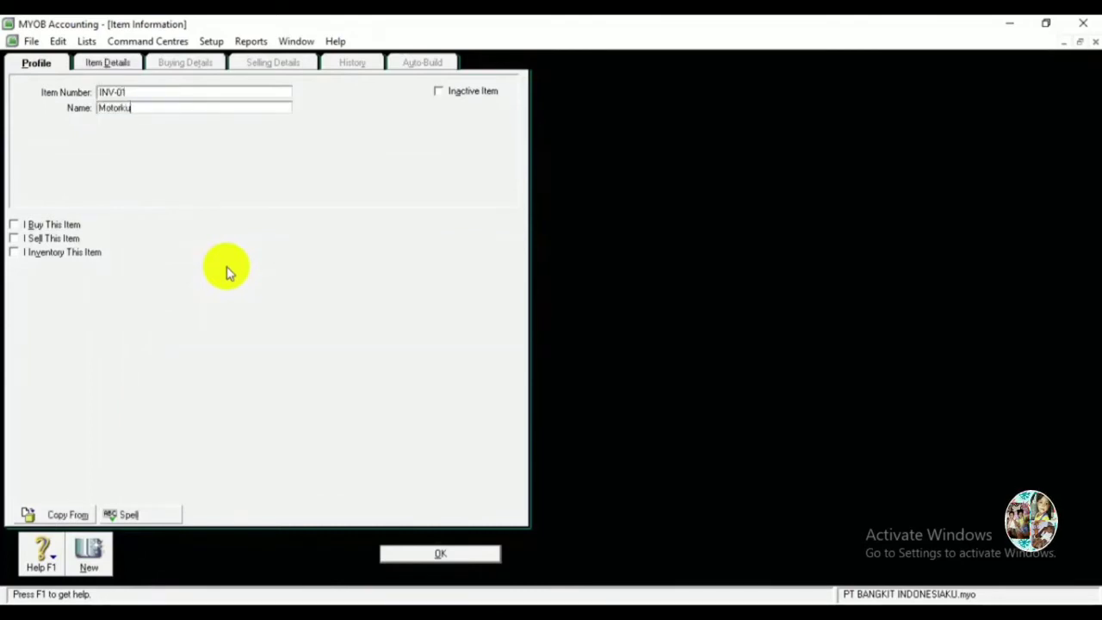
type(" Zanken ")
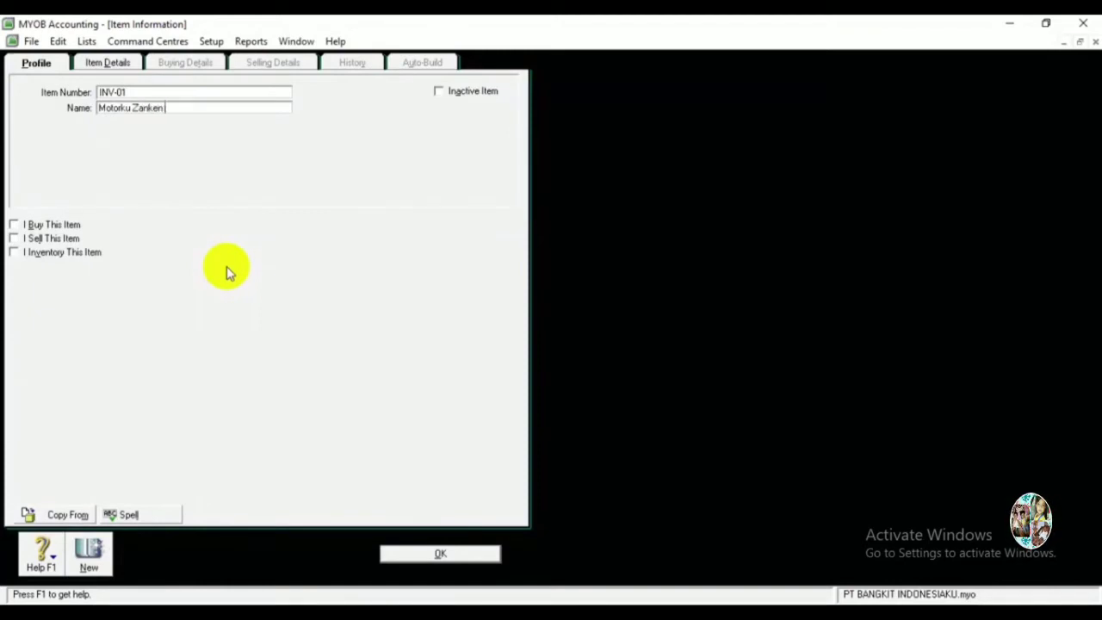
type("X")
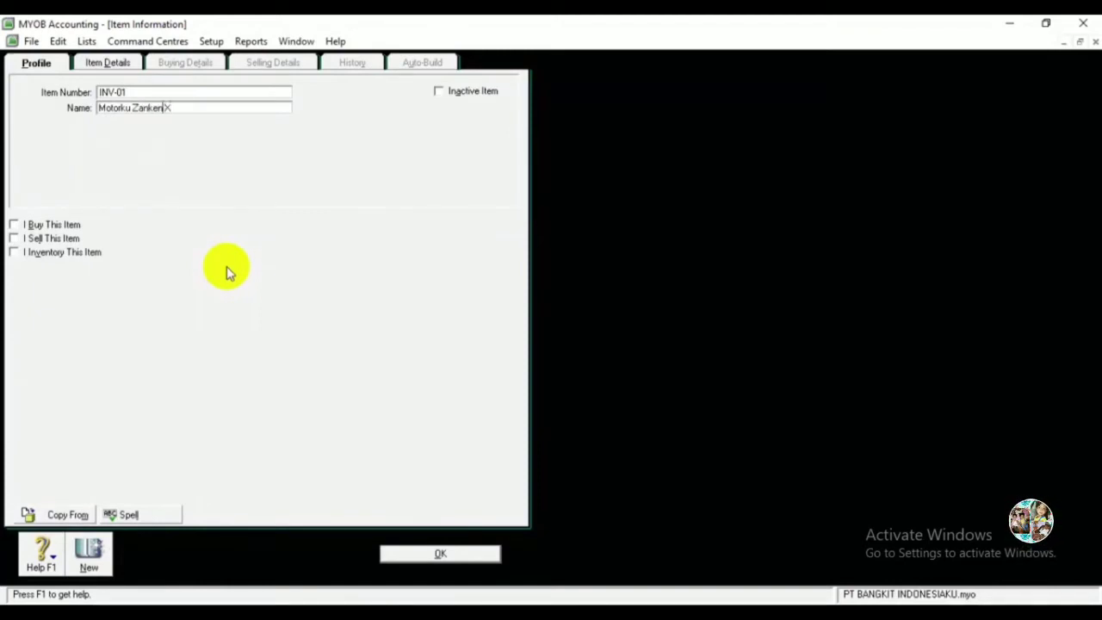
key("shift+Home")
Mark item INV-01 as one that is bought, sold and inventoried.
left_click(30, 225)
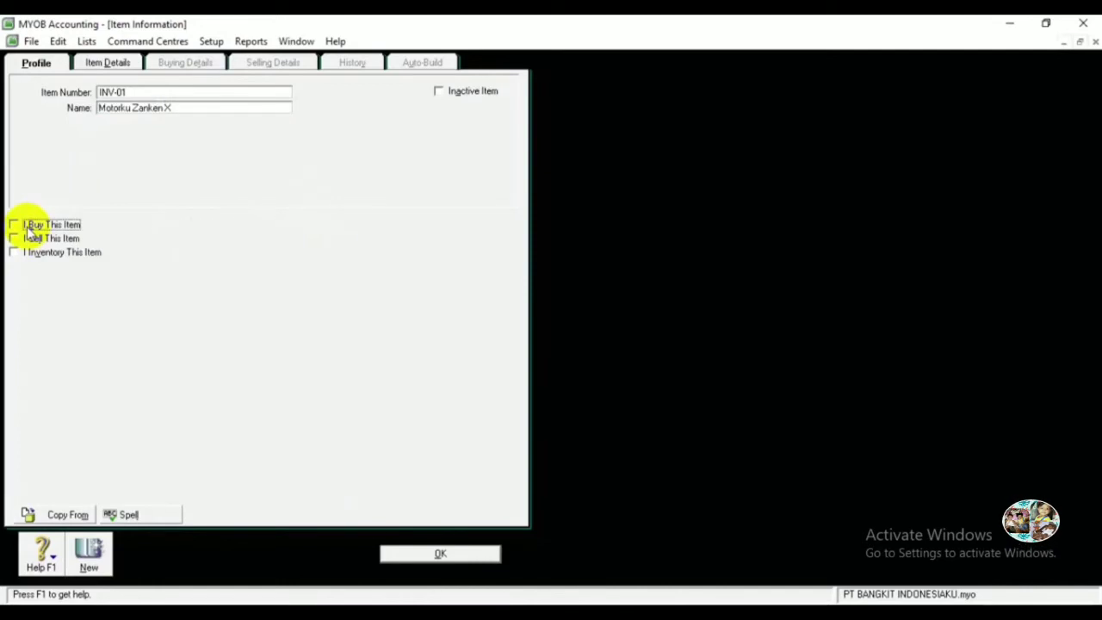
left_click(28, 225)
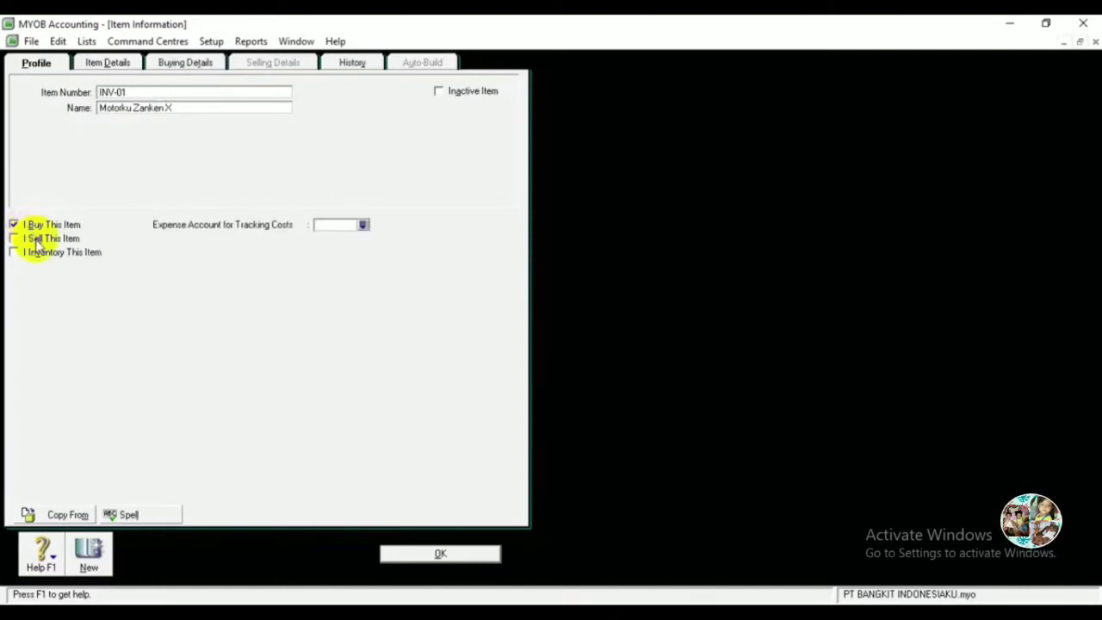
left_click(35, 240)
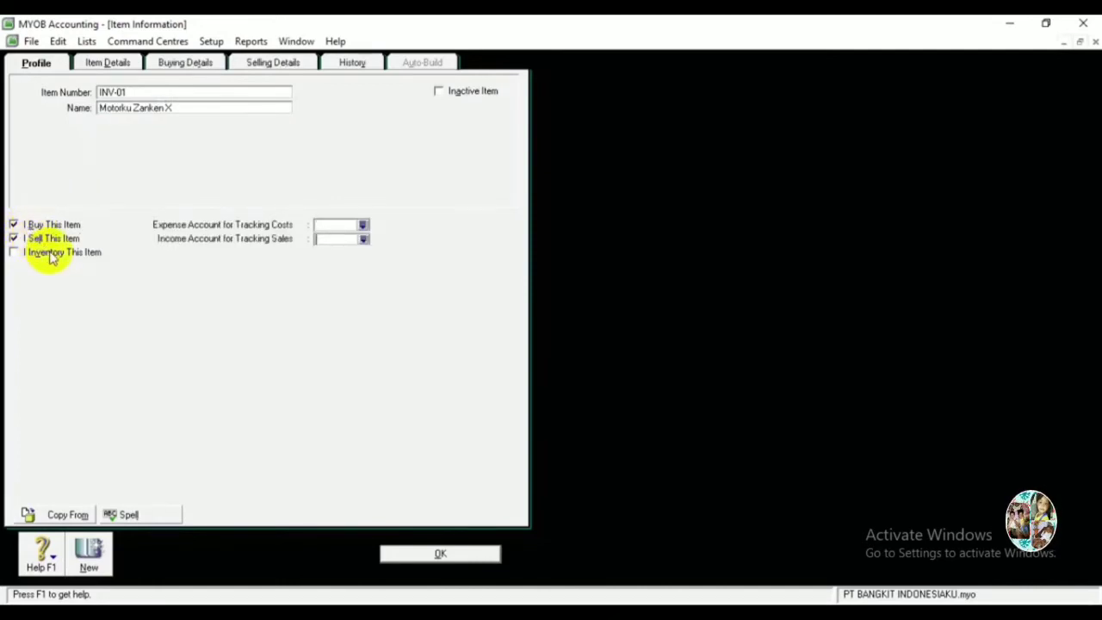
left_click(52, 255)
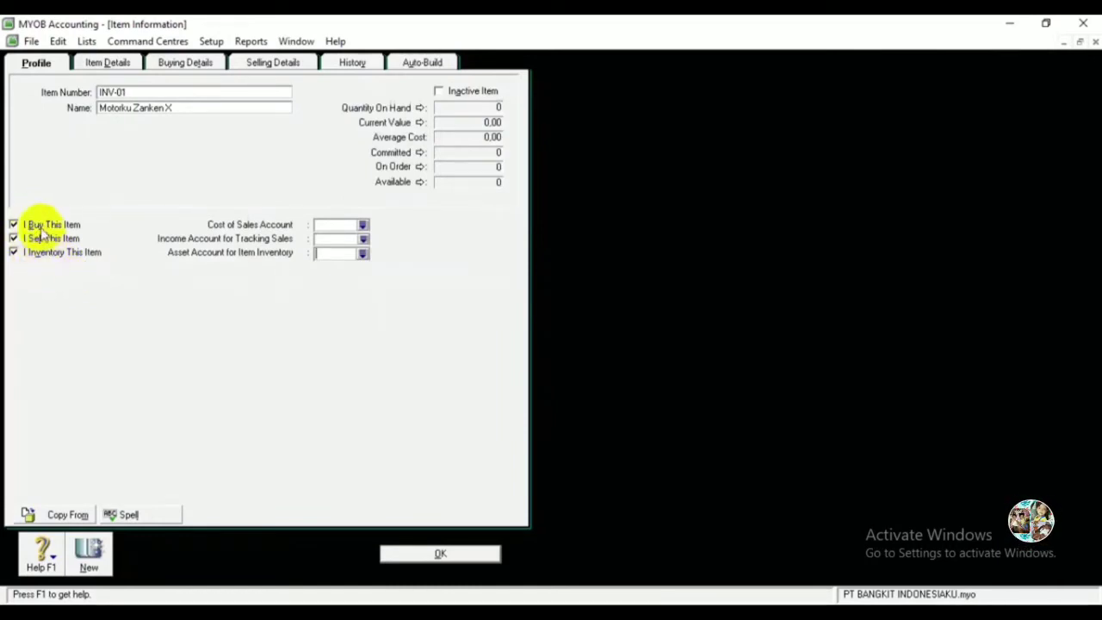
Link the item to cost of sales 5-1100, income 4-1100 Sales and asset 1-1310 Merchandise Inventory.
left_click(363, 225)
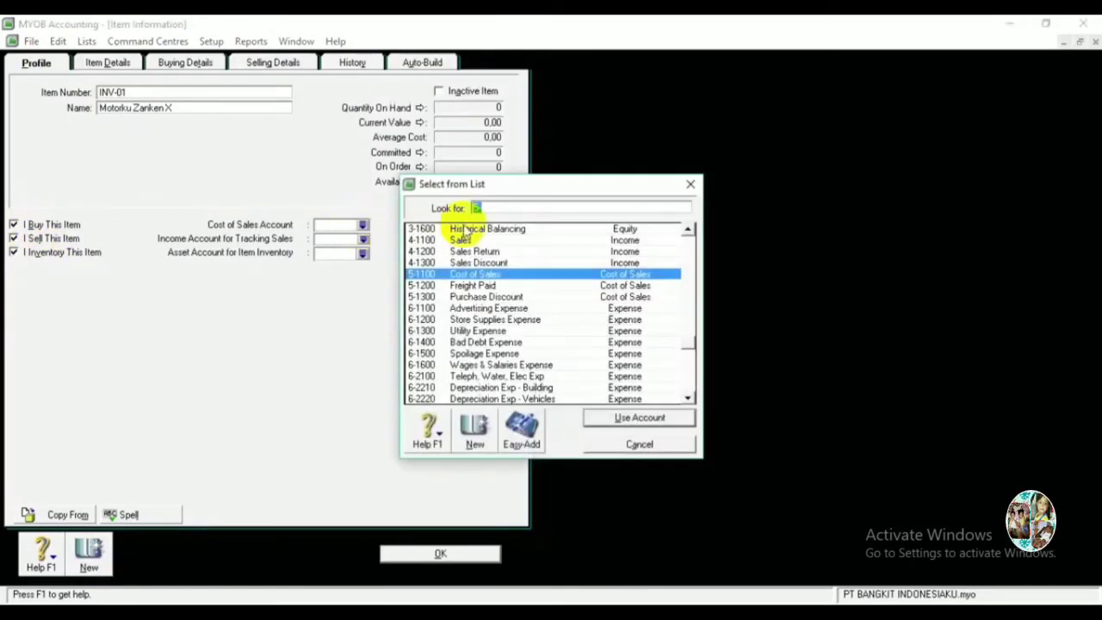
double_click(502, 273)
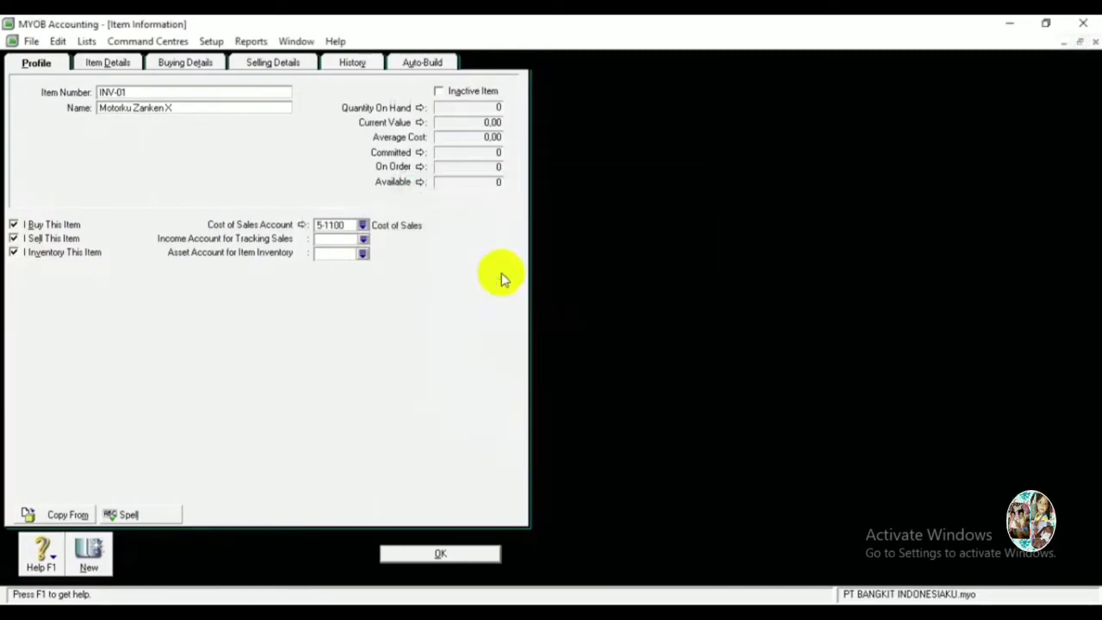
left_click(363, 239)
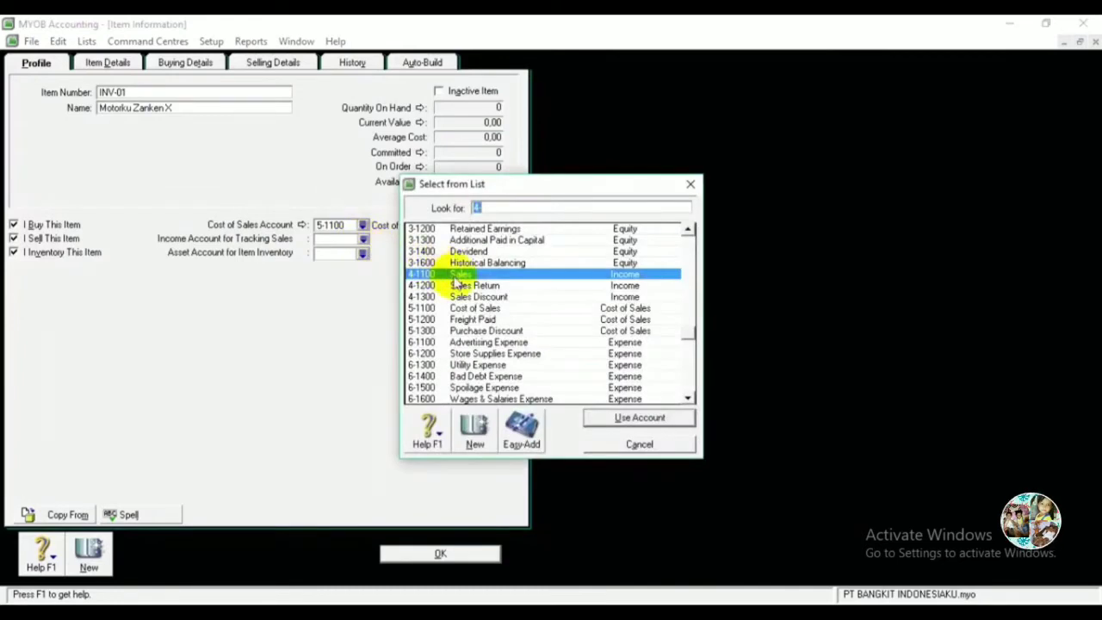
double_click(456, 275)
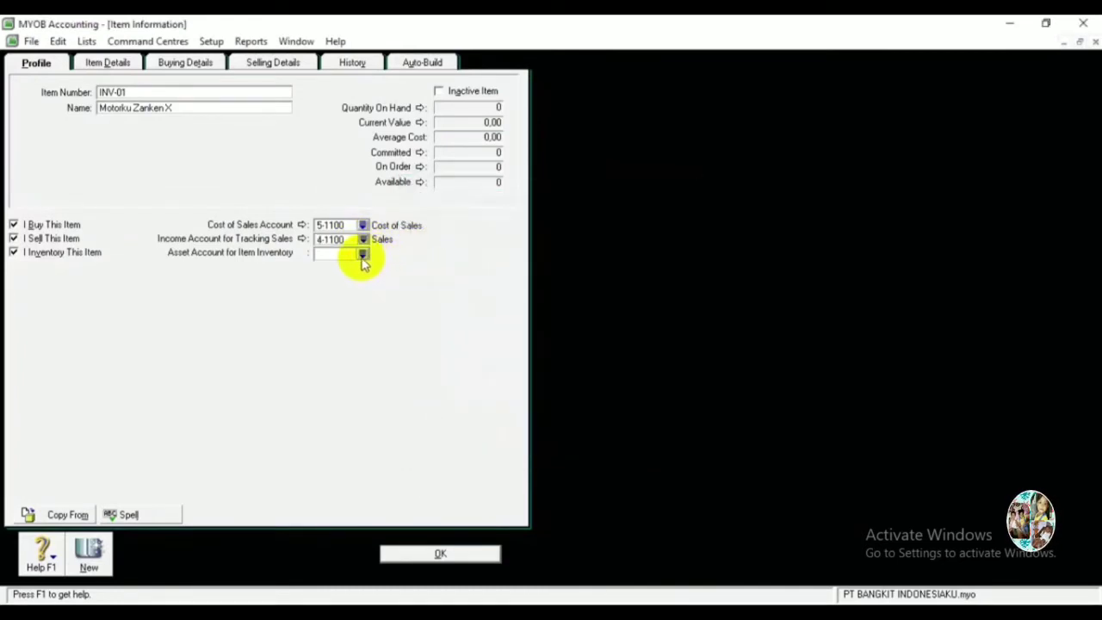
left_click(363, 253)
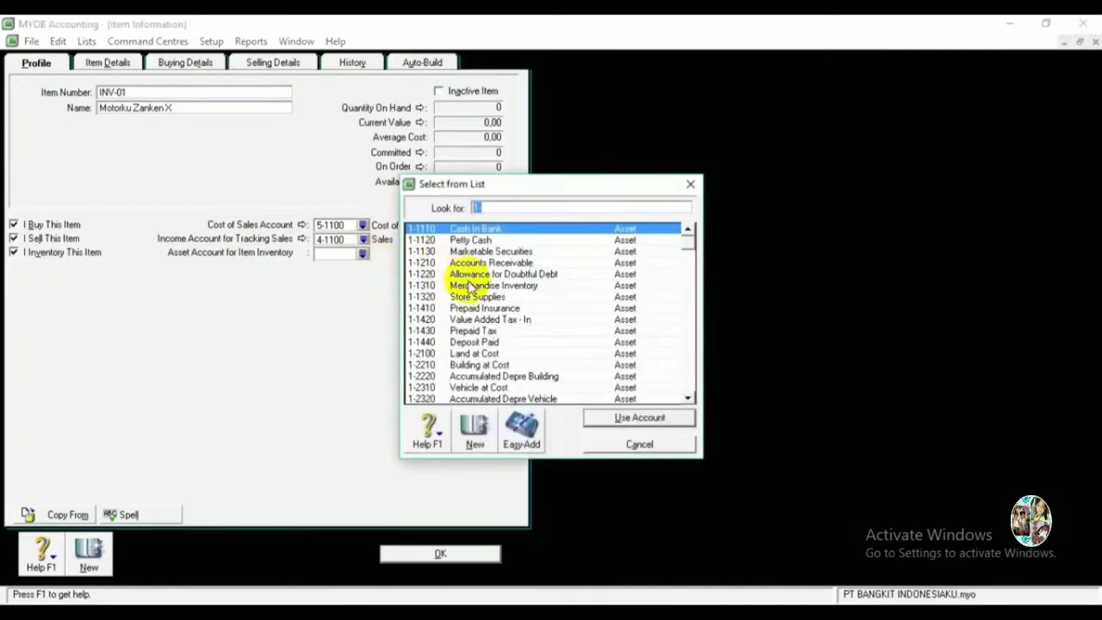
double_click(467, 286)
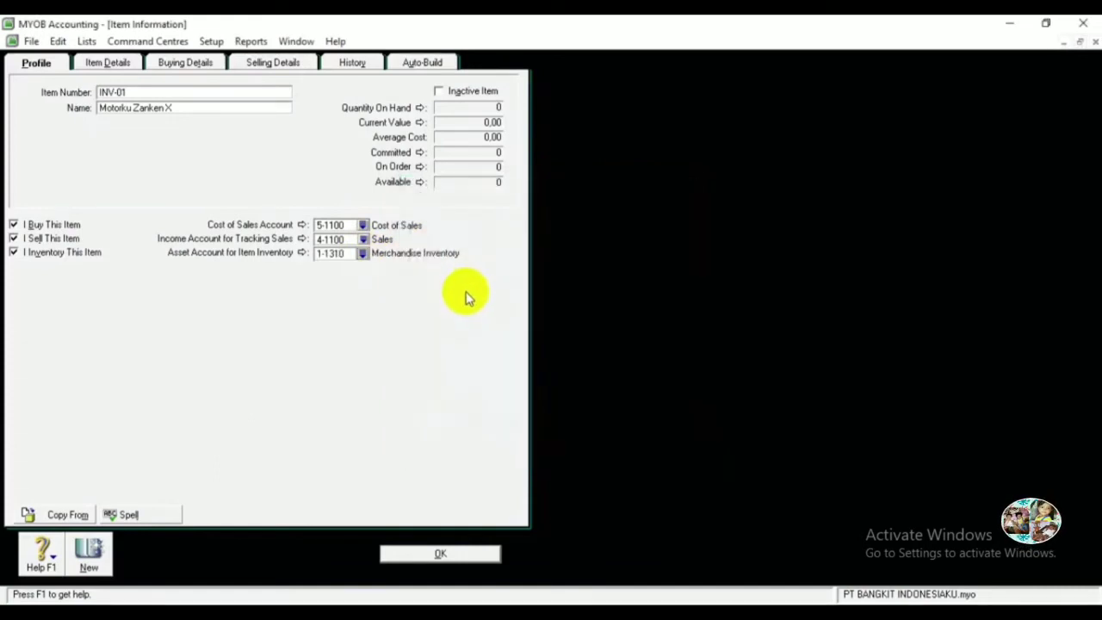
left_click(184, 68)
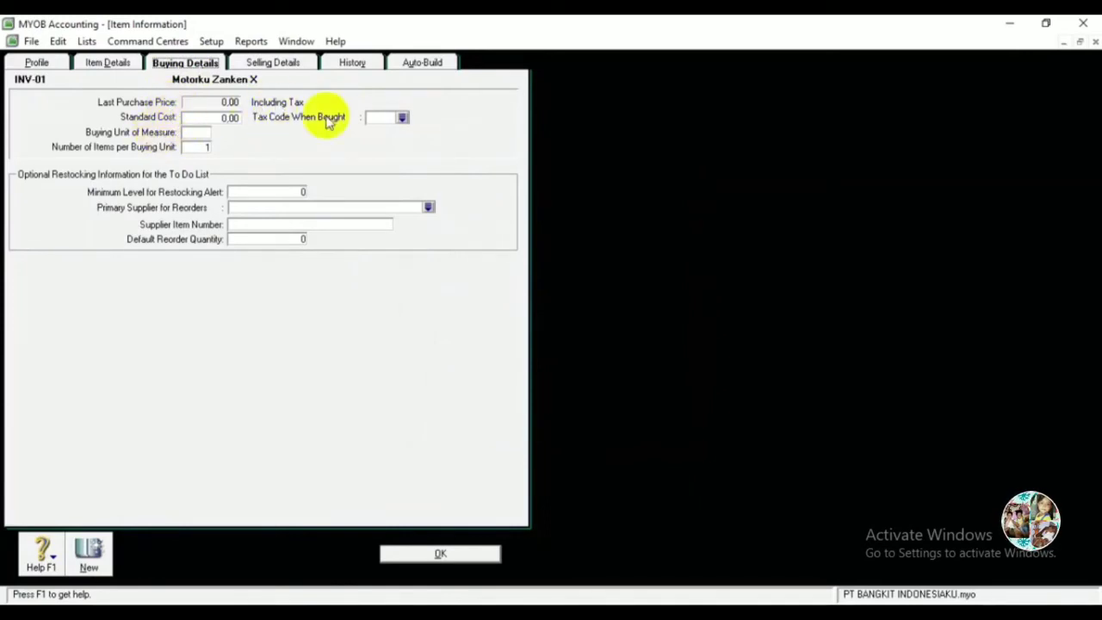
Set VAT as the item's tax code both when bought and when sold, then record INV-01.
left_click(401, 119)
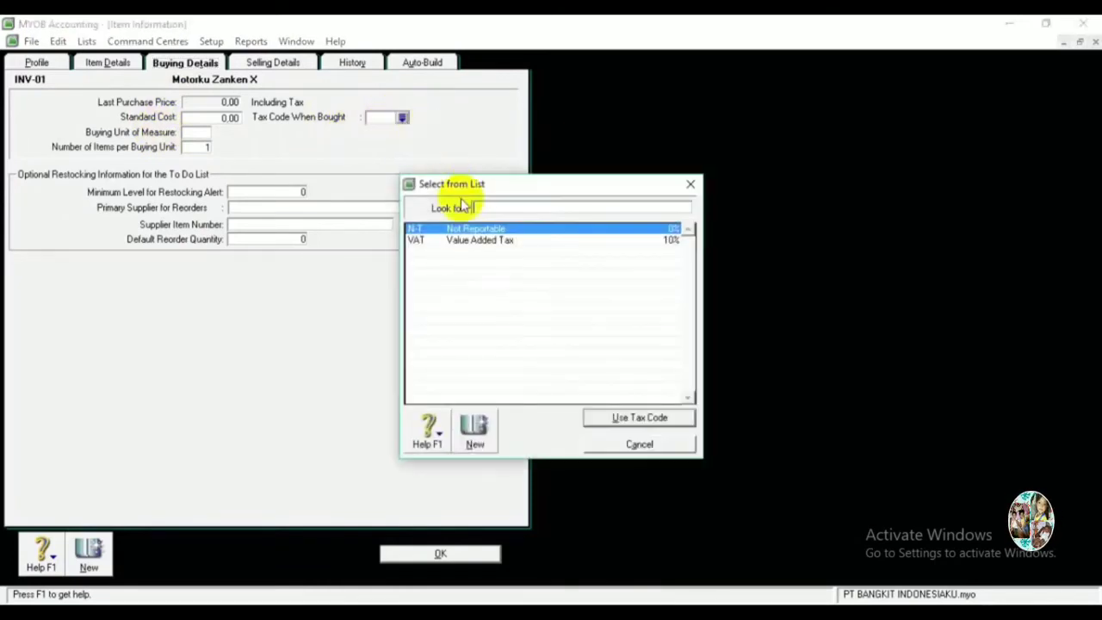
left_click(466, 242)
double_click(467, 245)
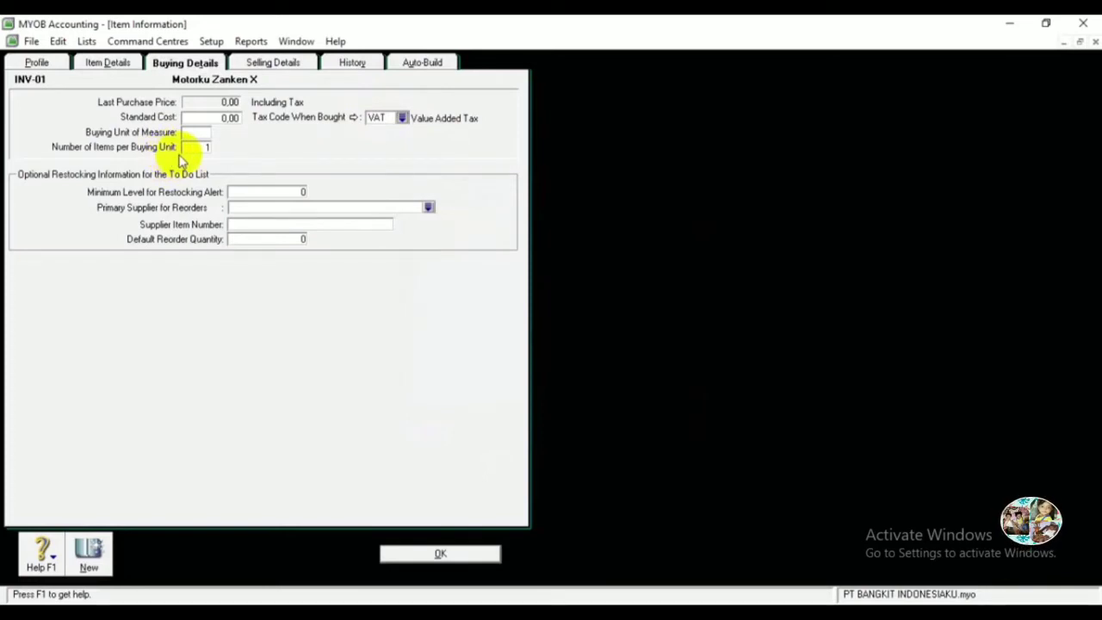
left_click(274, 65)
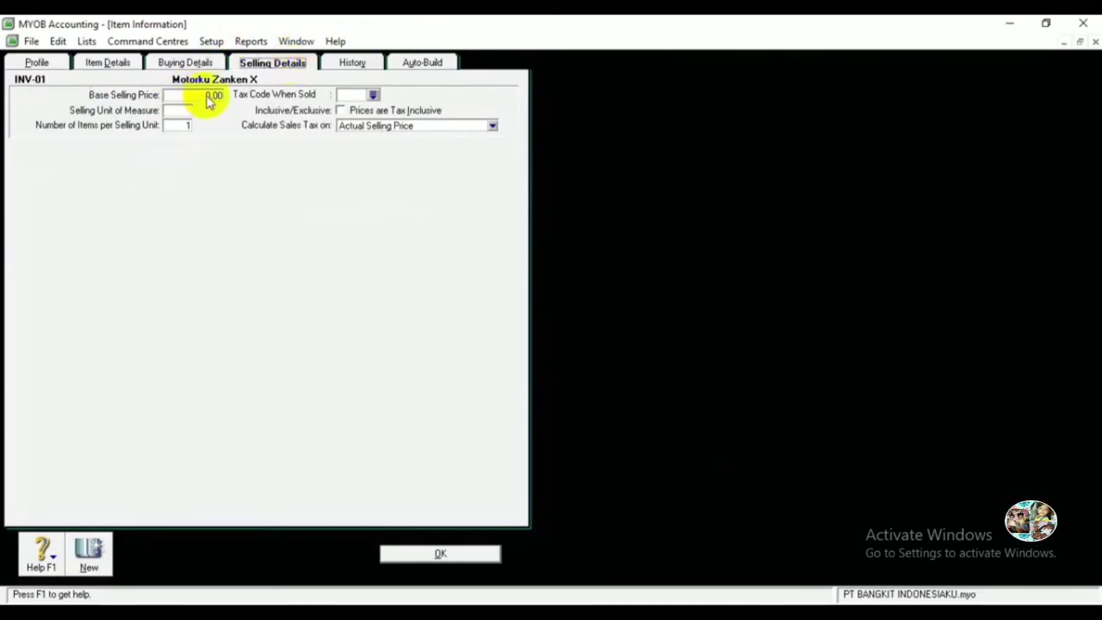
left_click(372, 96)
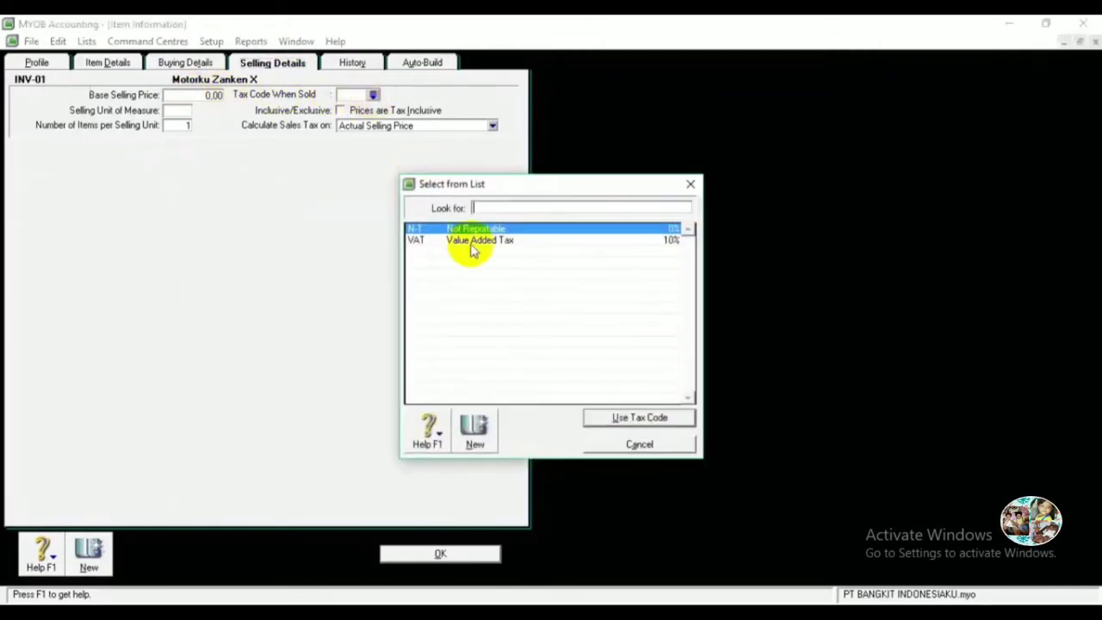
double_click(460, 241)
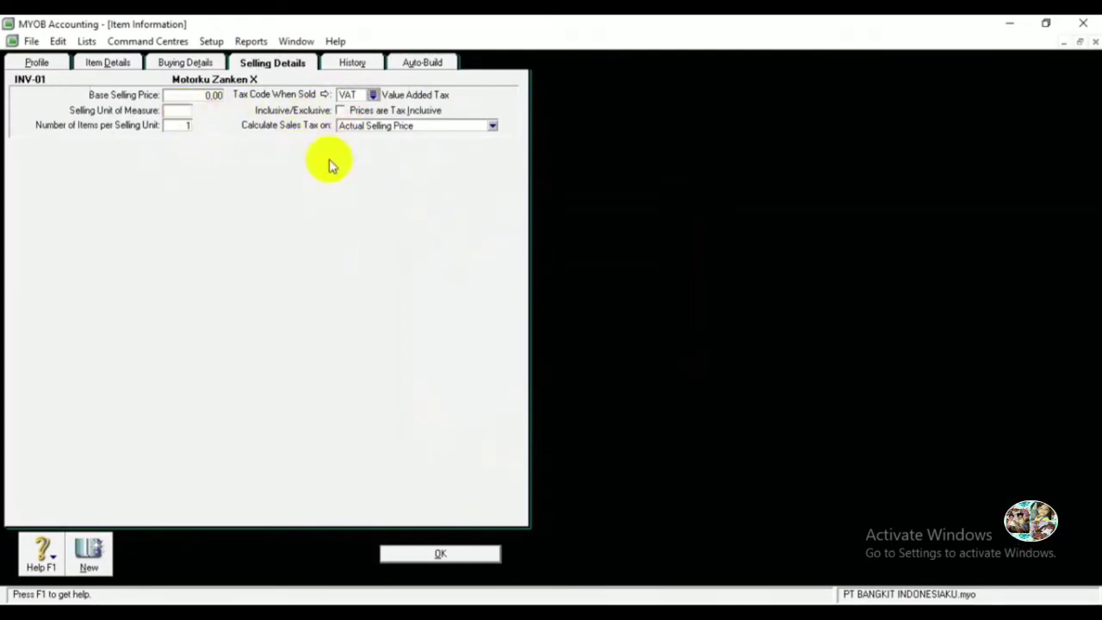
left_click(441, 555)
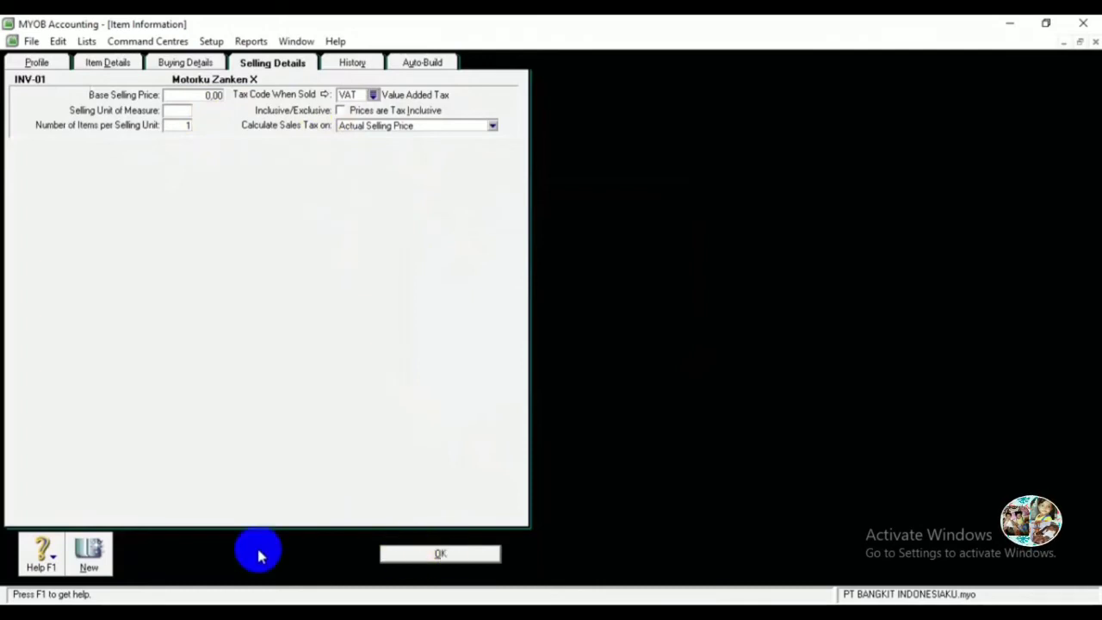
left_click(89, 553)
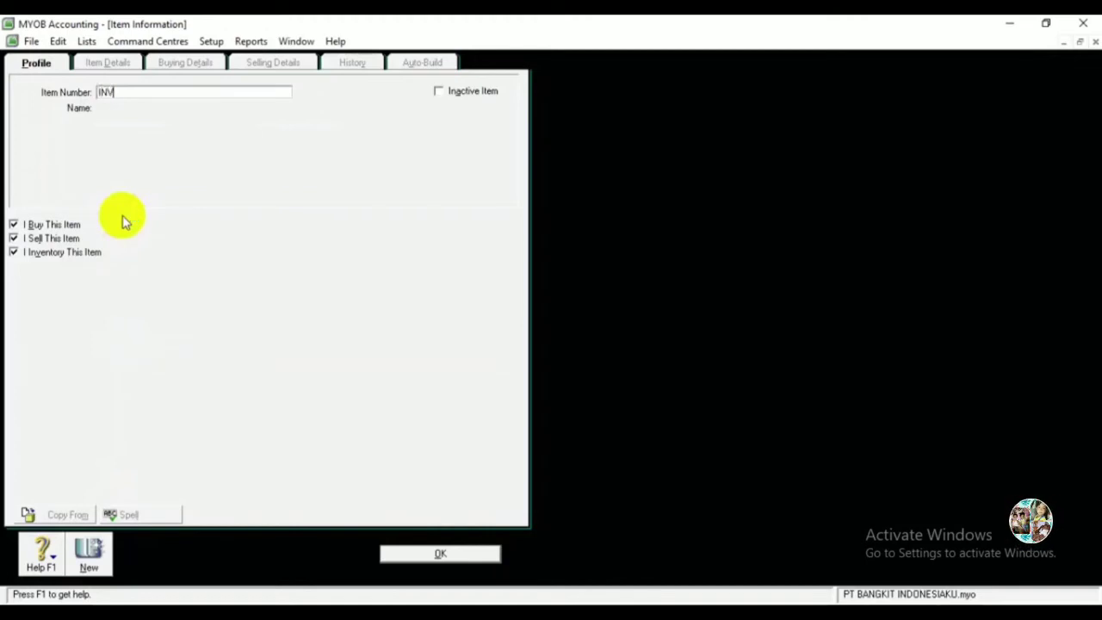
Name item INV-02 Motorku Zanken Z and review its buying and selling details.
key("Tab")
type("Motorku Zanken")
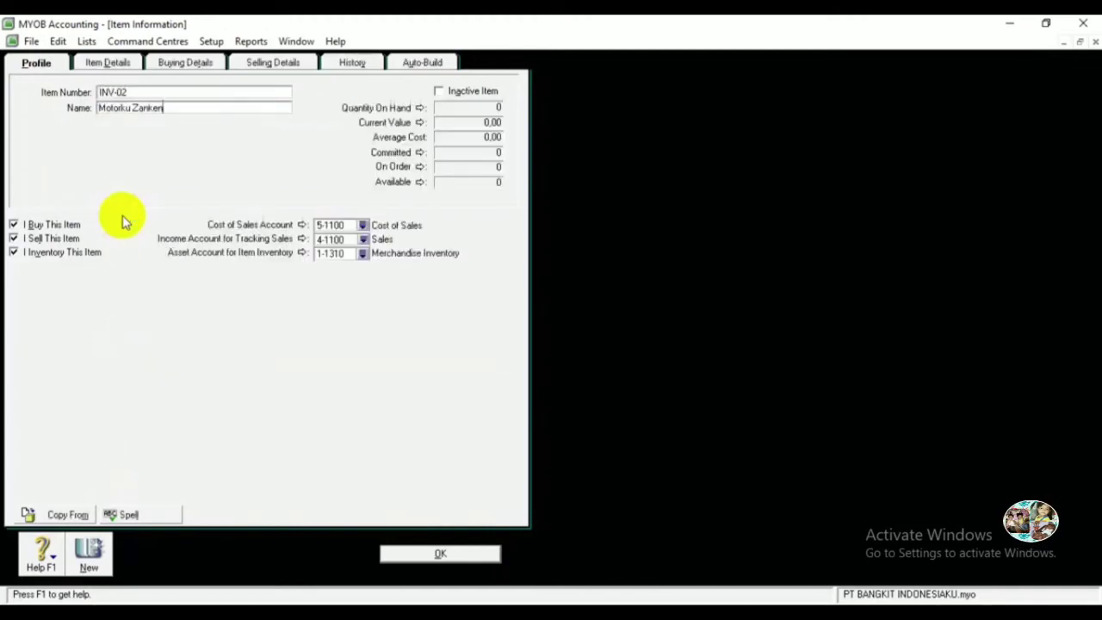
type(" Z")
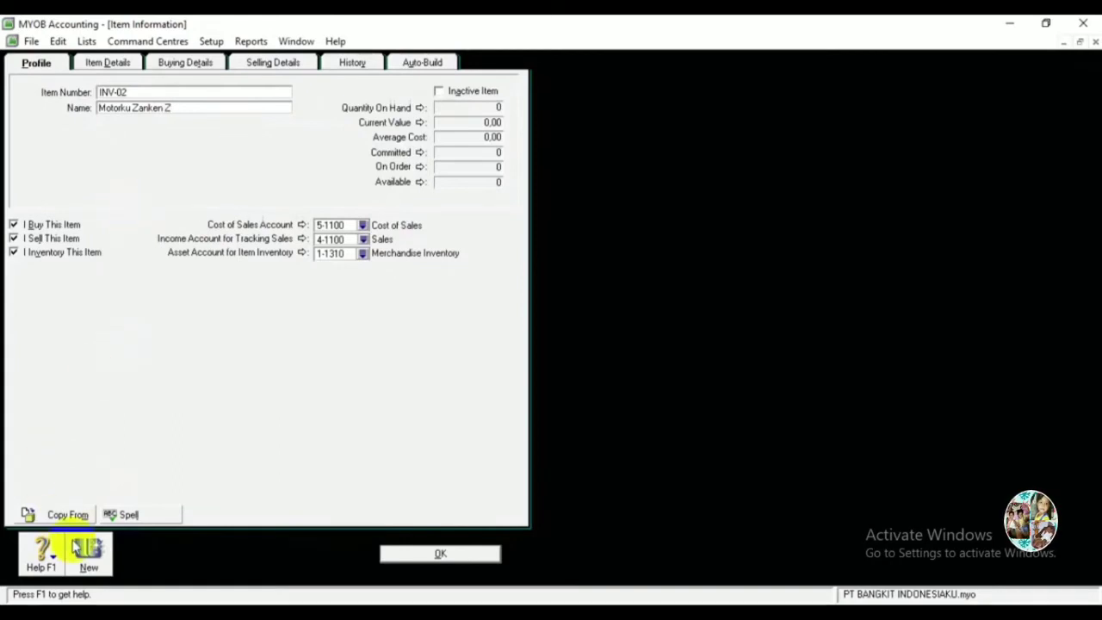
left_click(178, 66)
left_click(289, 65)
left_click(47, 65)
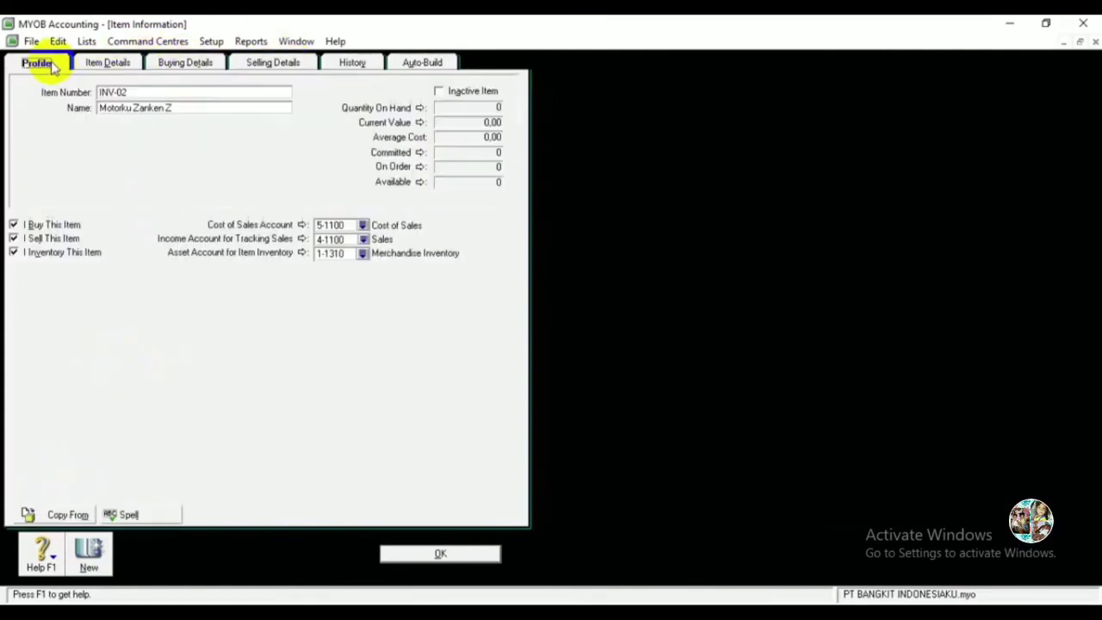
Add item INV-03 Motorku Zanken 1/2 K and save it back to the Items List.
left_click(90, 555)
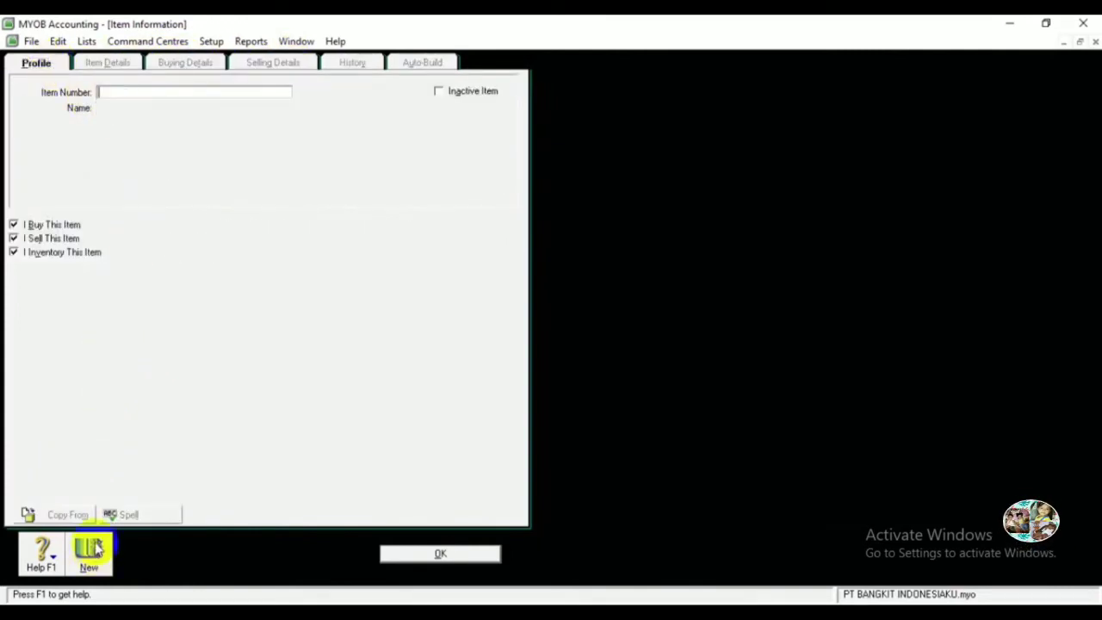
type("INV-03")
key("Tab")
type("Motorku Zanken")
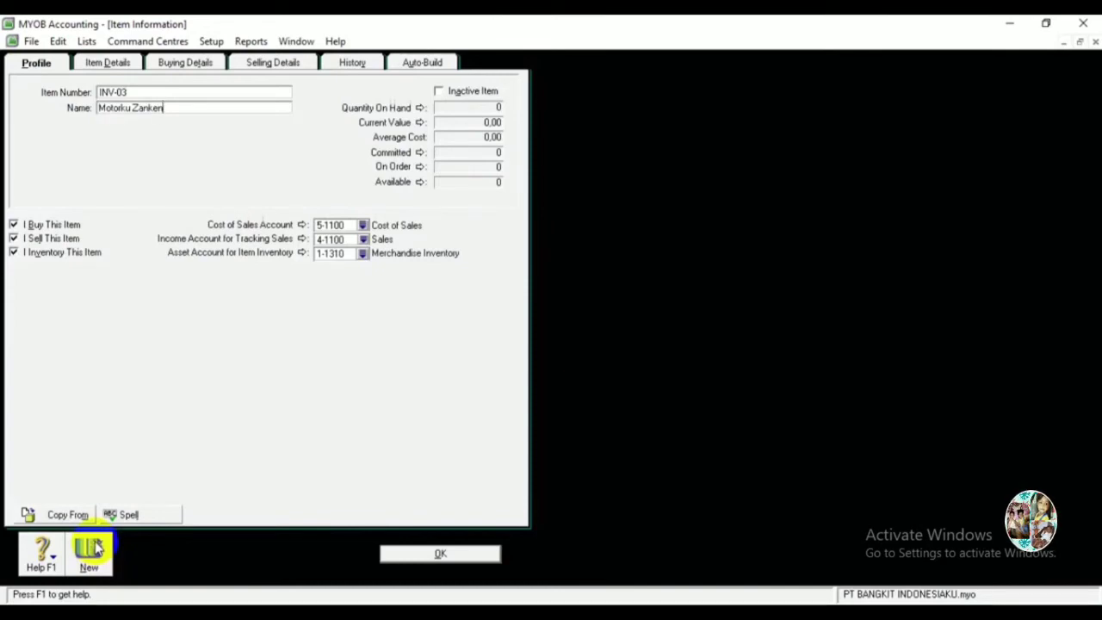
type(" 1/2 K")
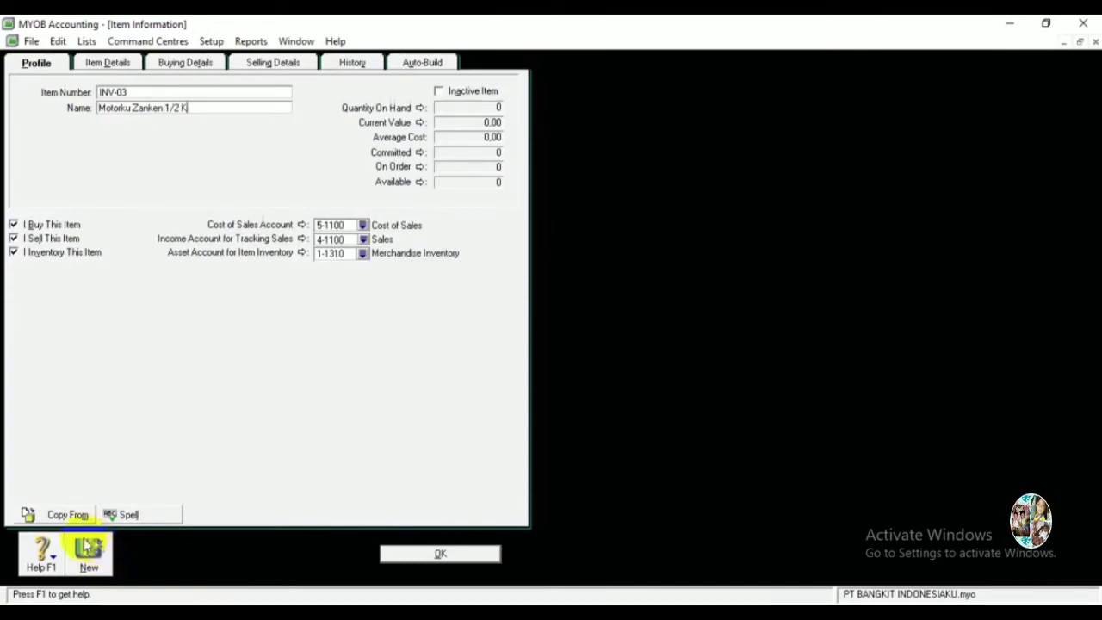
left_click(436, 555)
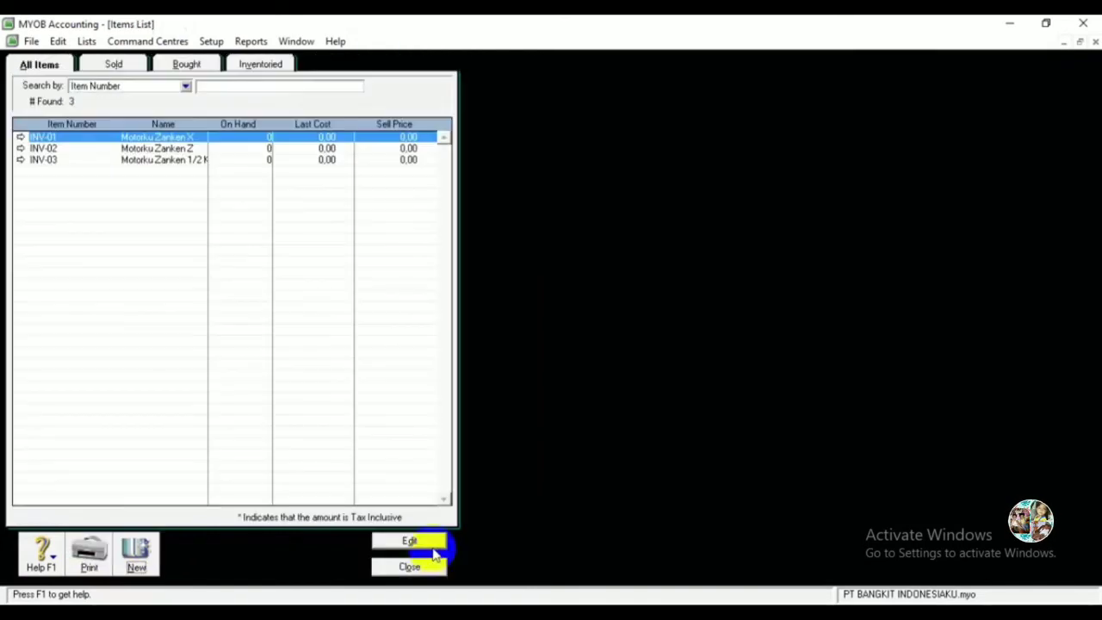
Check the Accounts Receivable 1-1210 balance of 272.000.000,00 on the Accounts List's Asset tab.
left_click(429, 571)
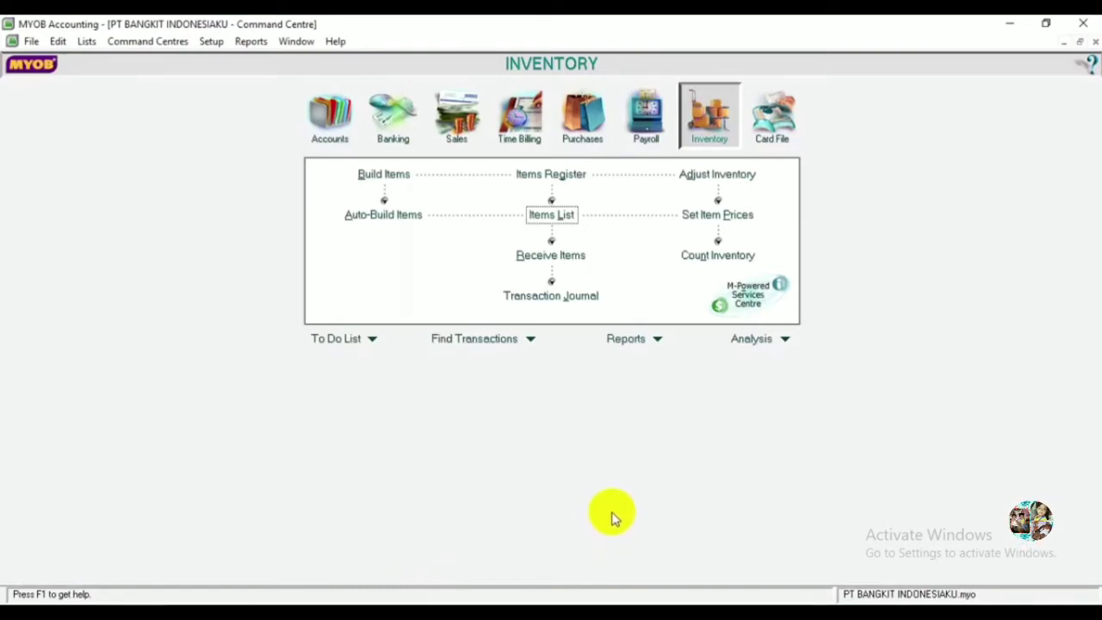
left_click(330, 113)
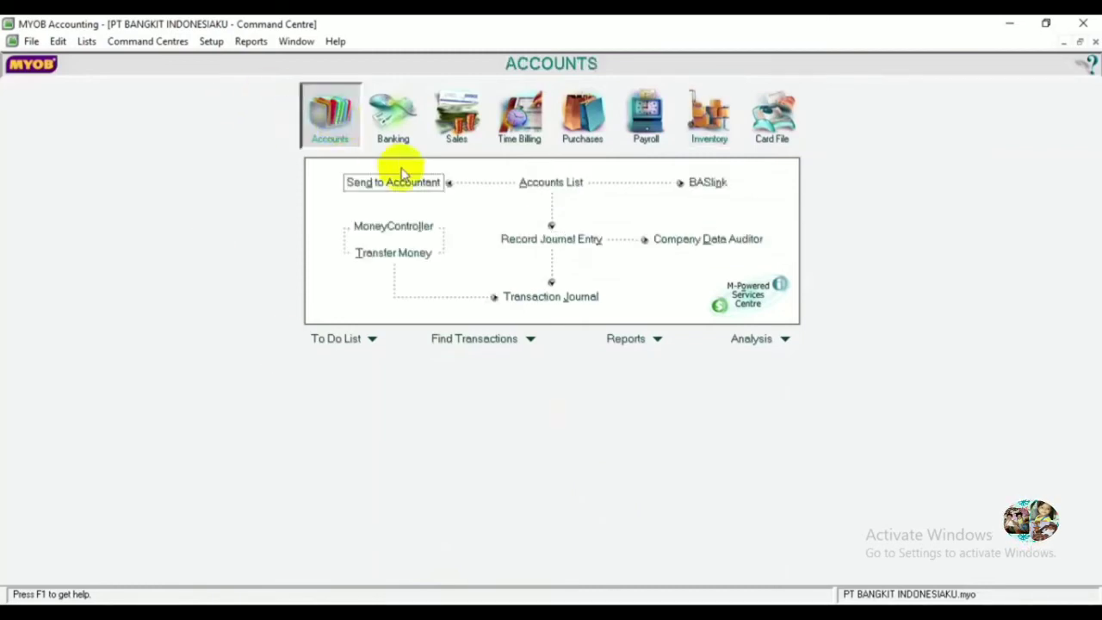
left_click(550, 183)
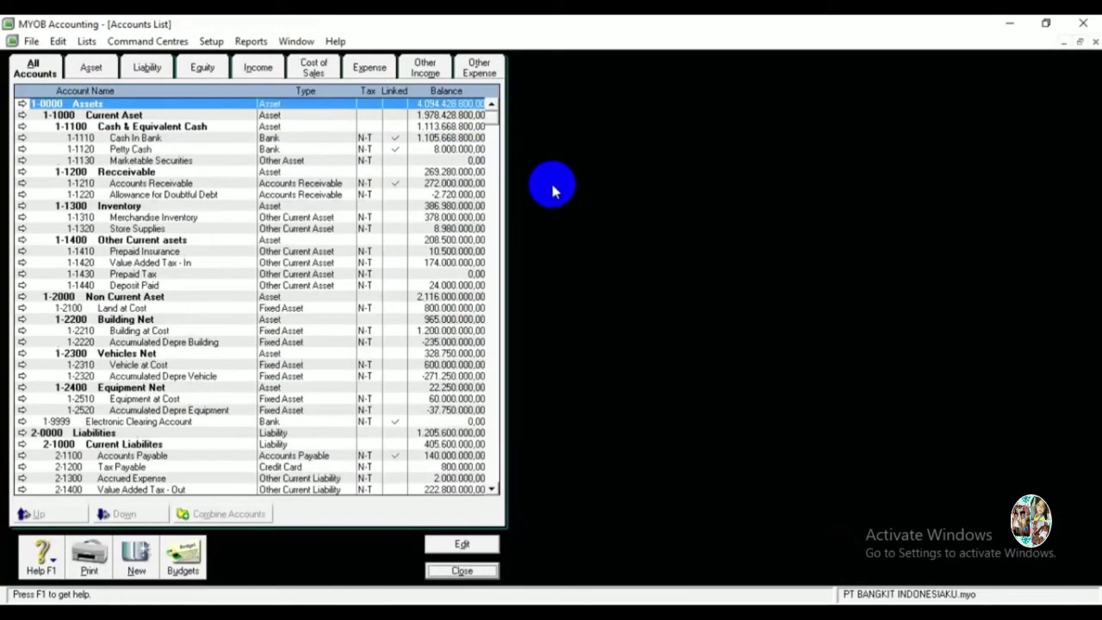
left_click(93, 67)
left_click(158, 185)
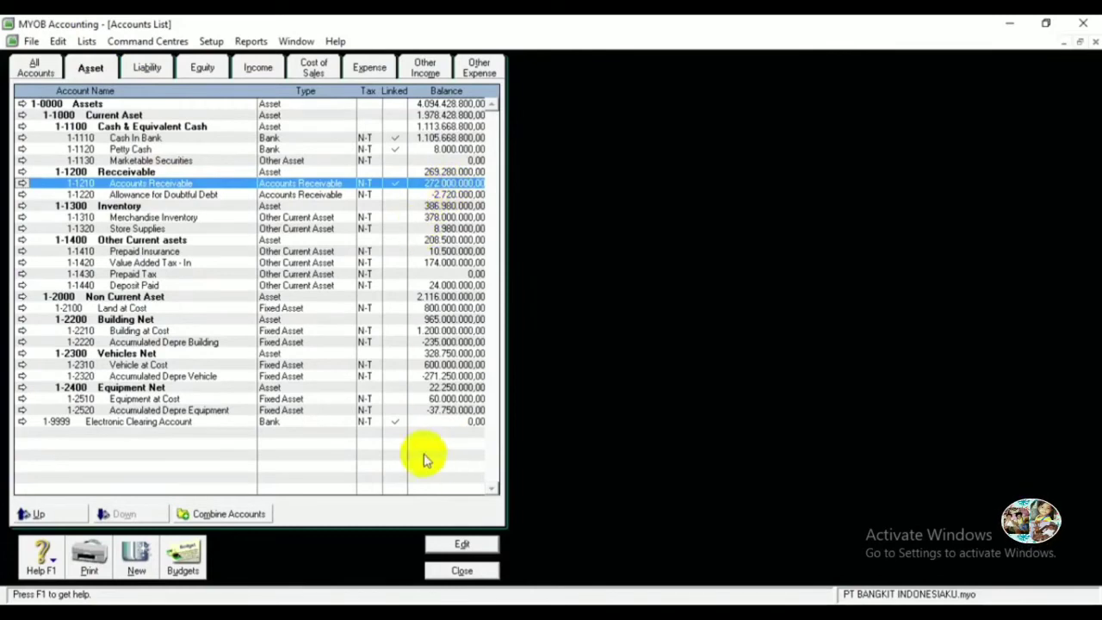
left_click(460, 573)
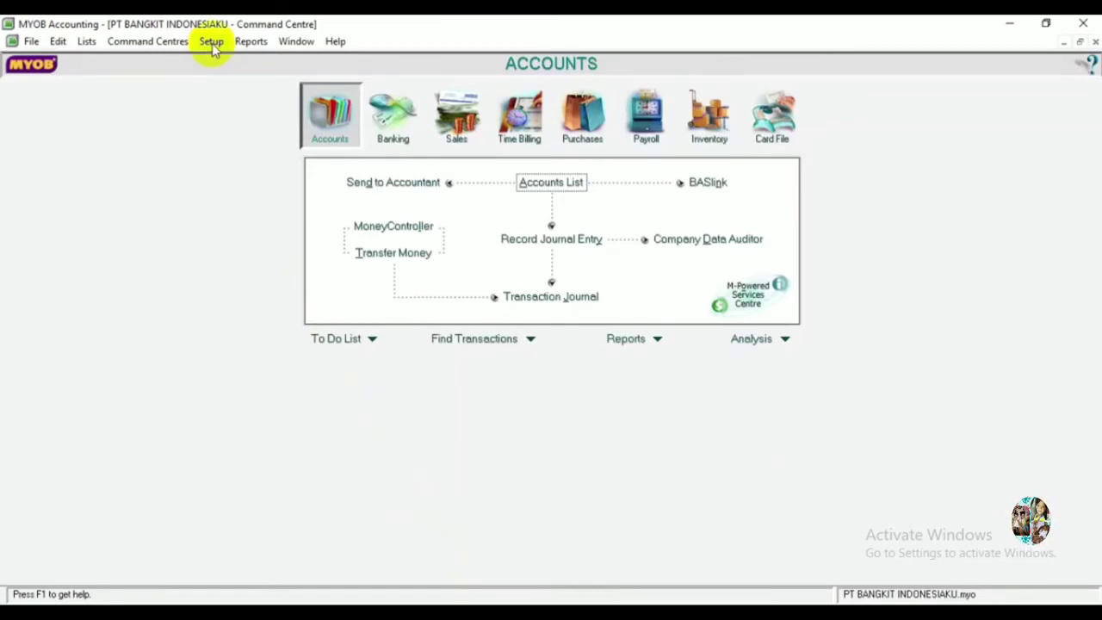
Start a historical sale in Customer Balances for customer Indonesia Sukses.
left_click(212, 43)
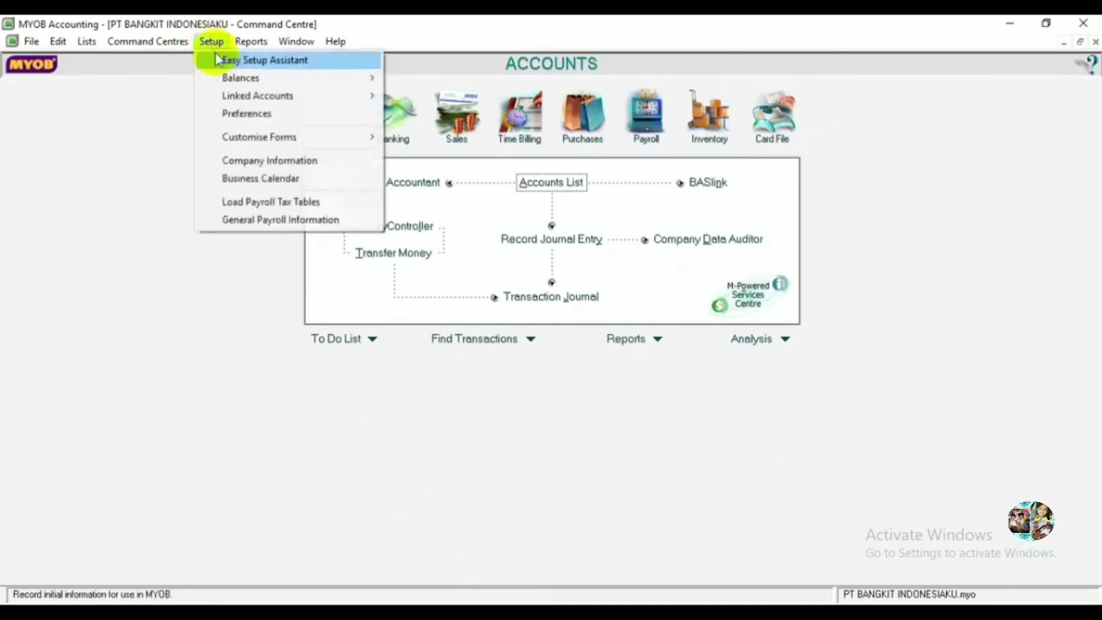
mouse_move(223, 79)
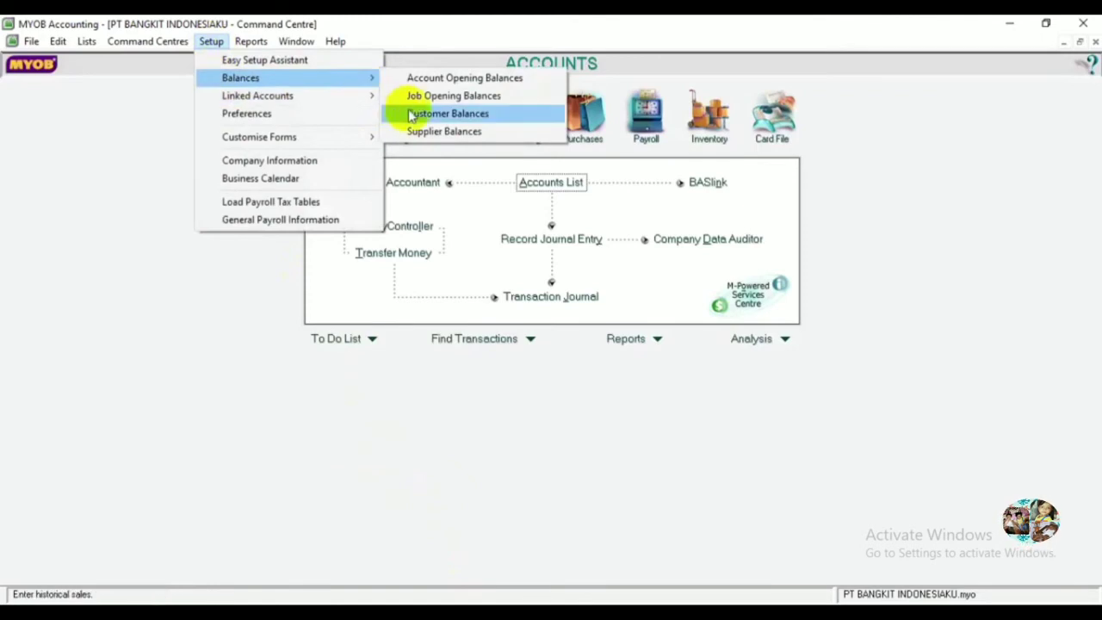
left_click(416, 114)
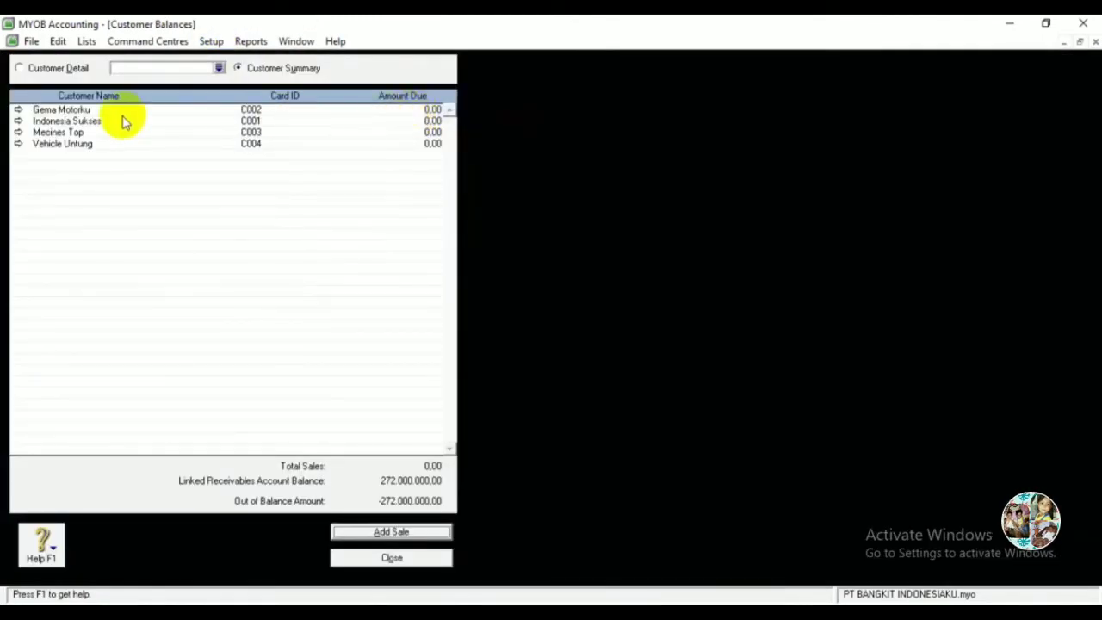
left_click(410, 531)
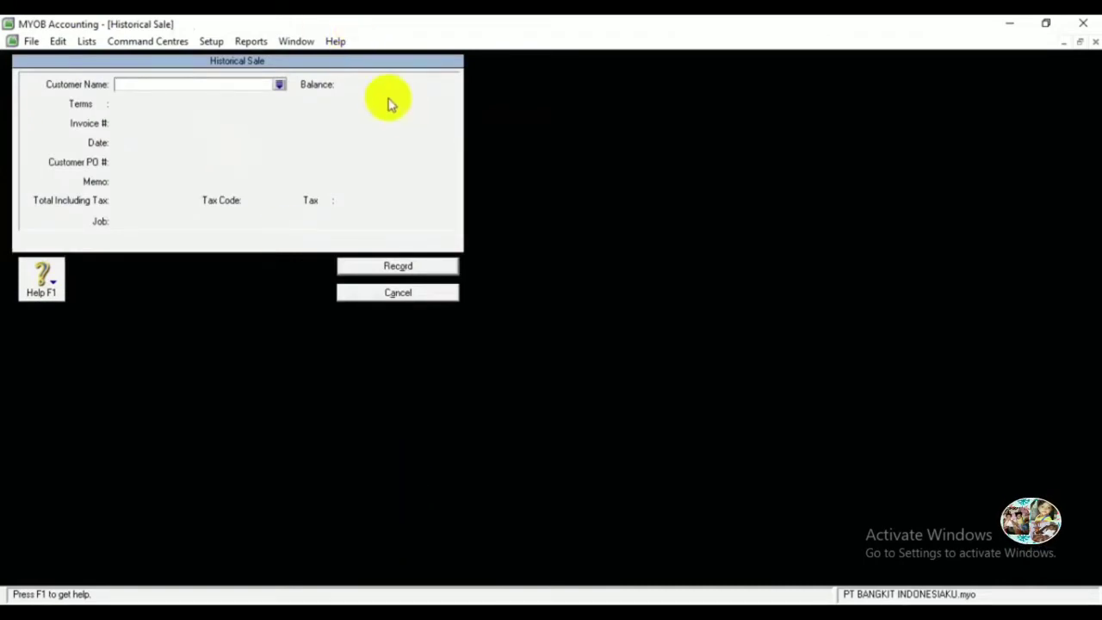
left_click(279, 85)
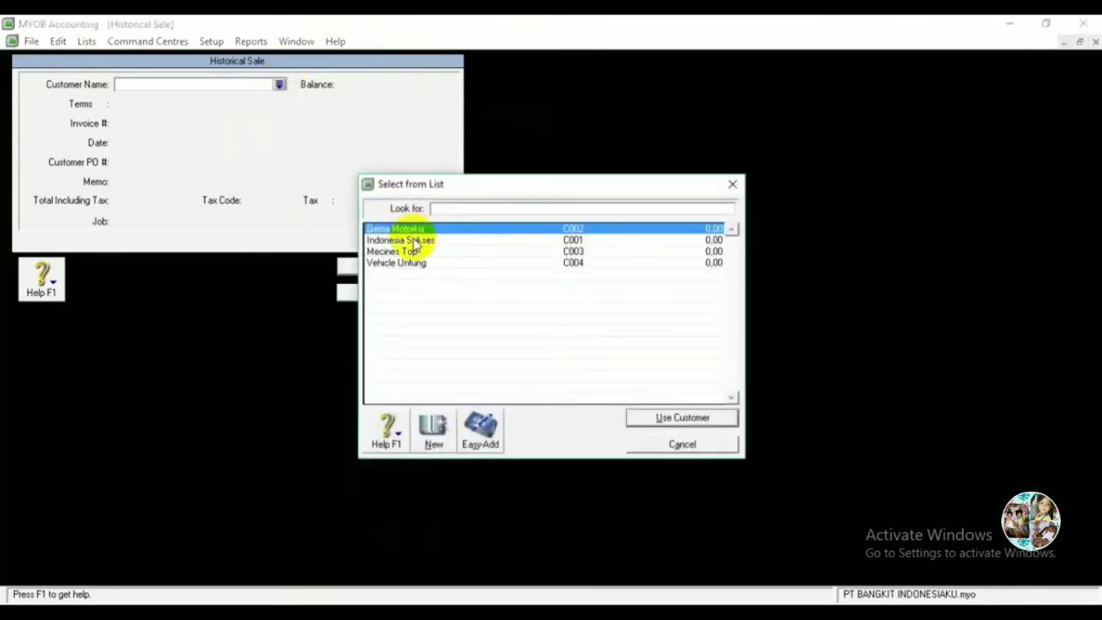
double_click(395, 239)
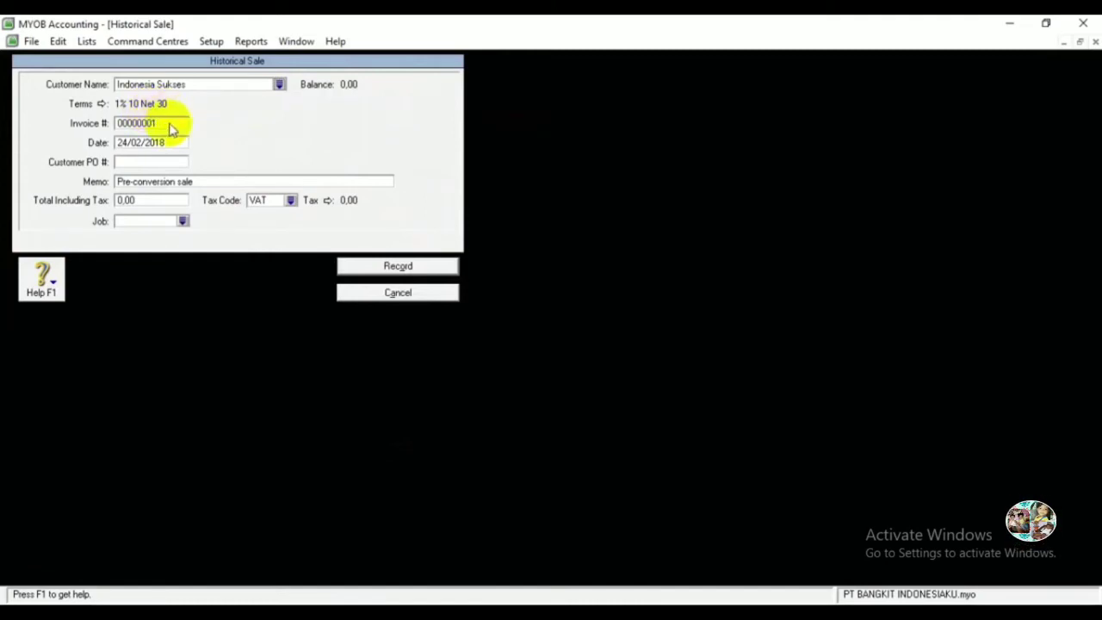
Enter invoice number SI-111, date 20 and memo 'Pertamtama Kali Menggunakan MYOB'.
left_click(141, 125)
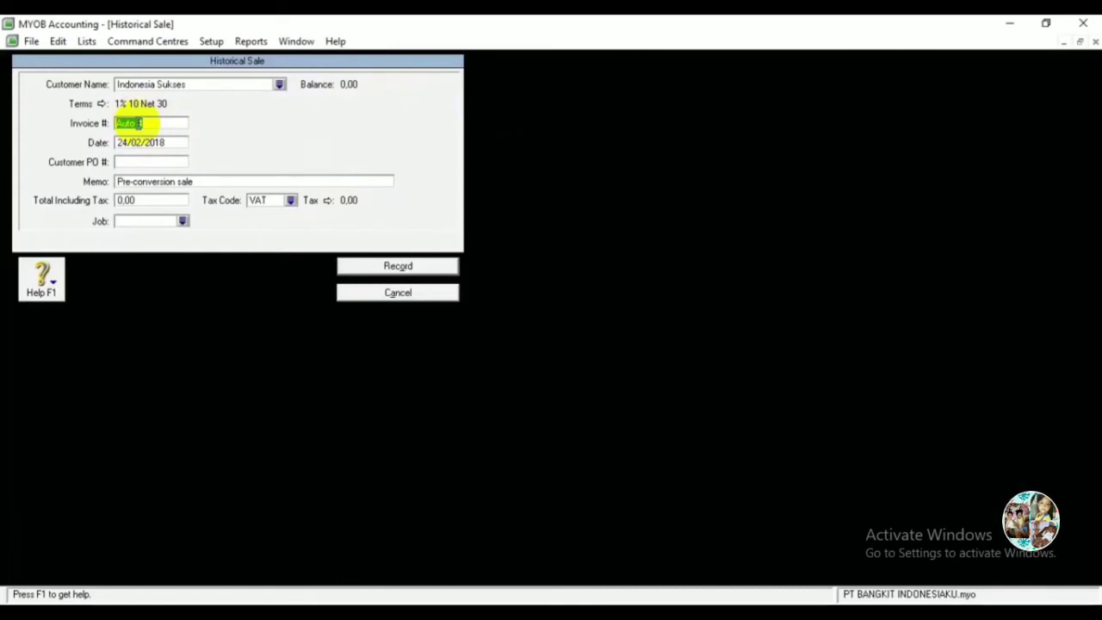
type("S")
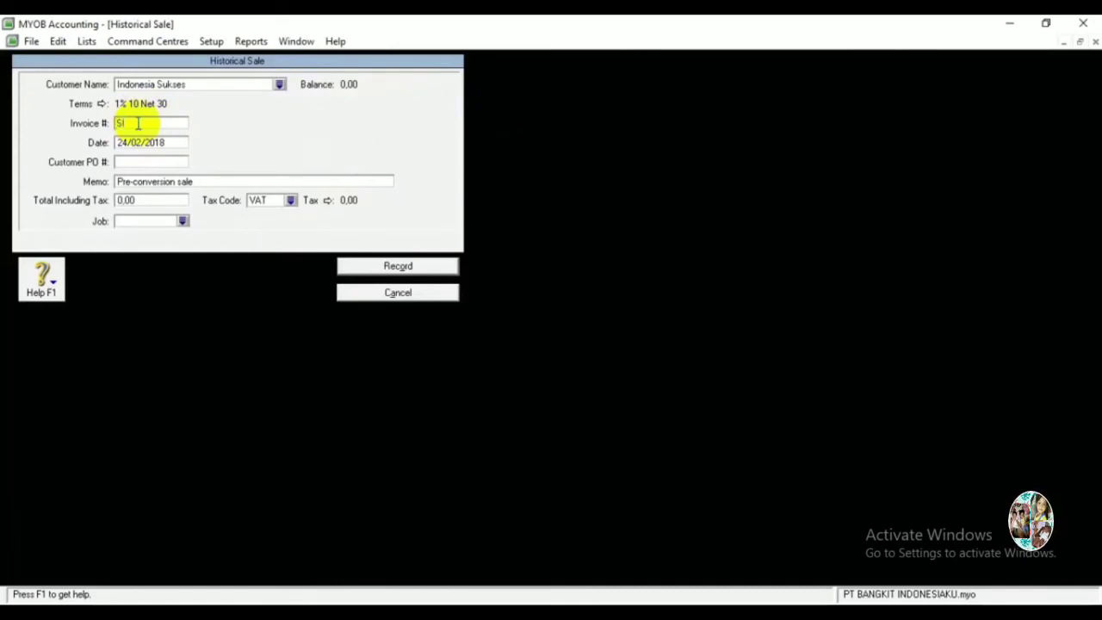
type("I")
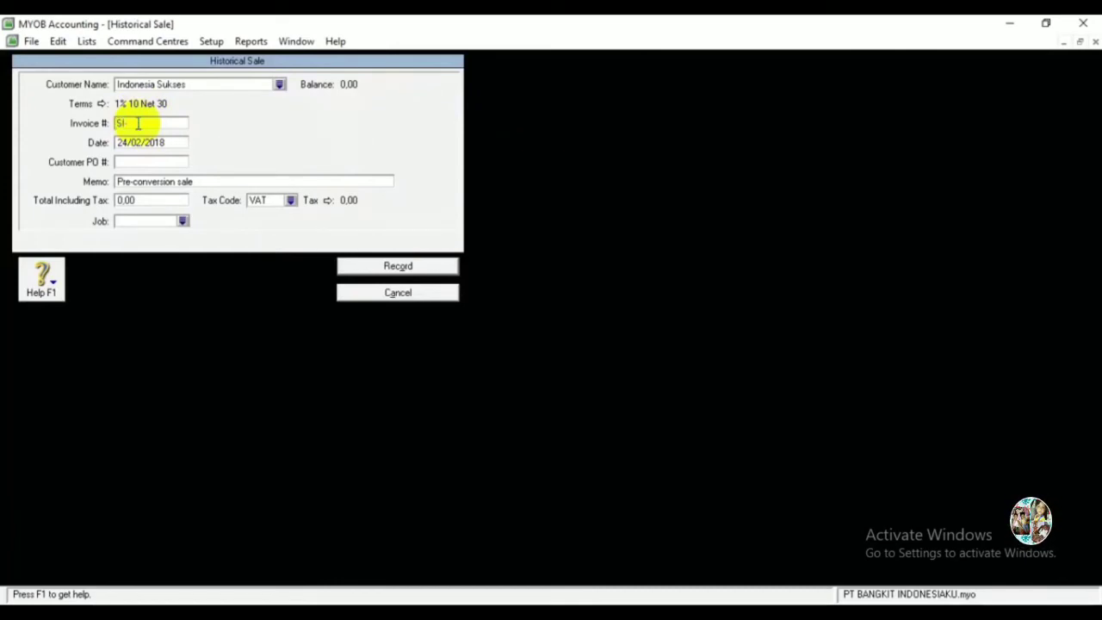
type("-111")
key("Tab")
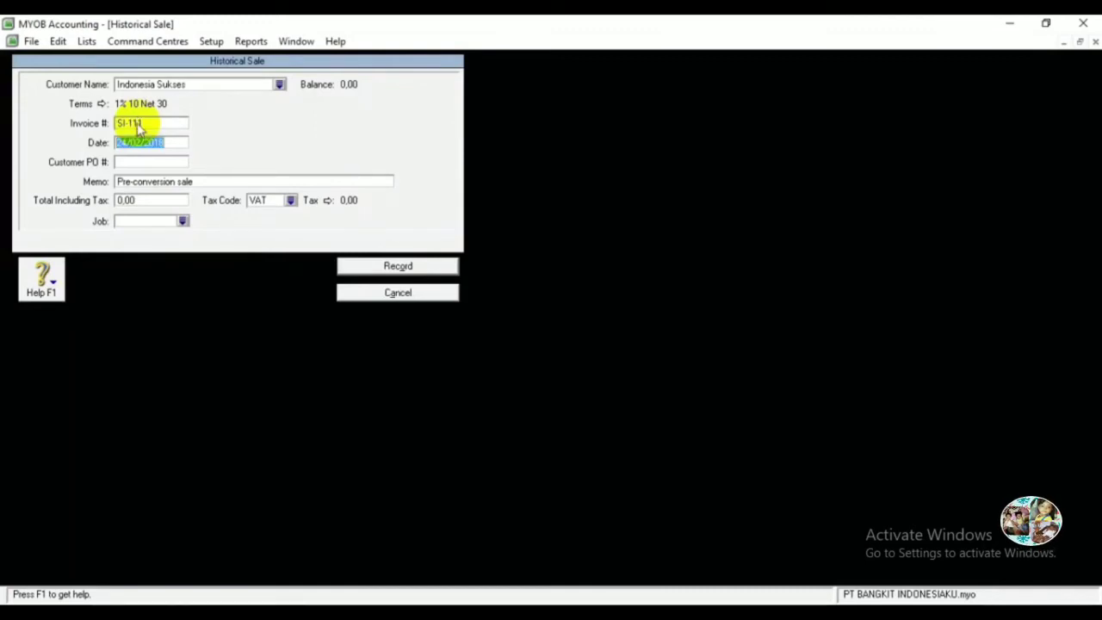
type("20/11/14")
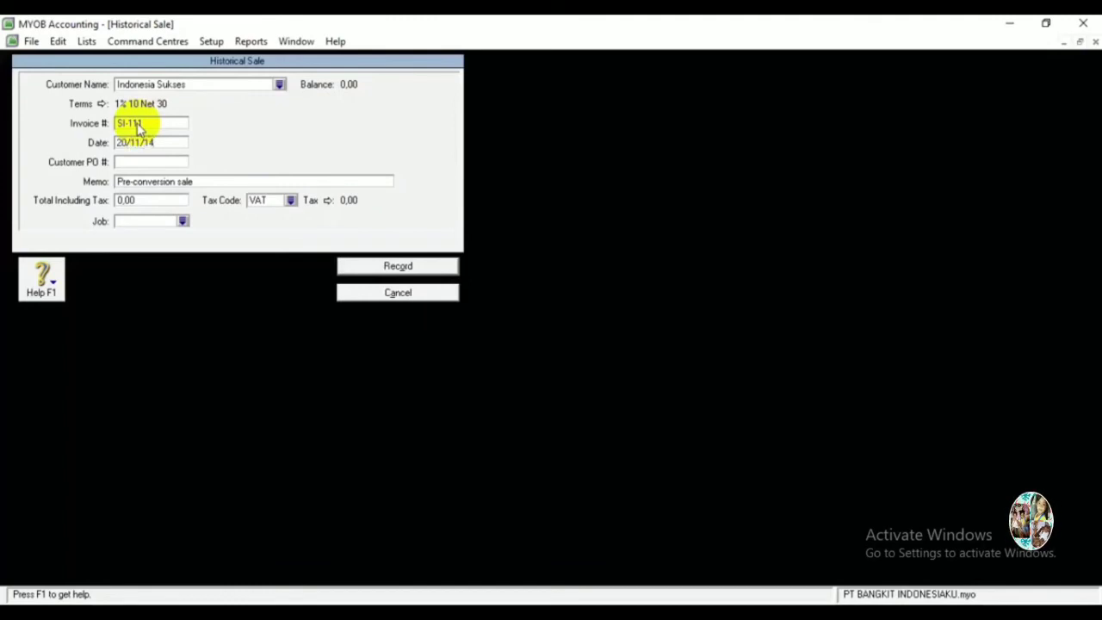
key("Tab")
key("Tab")
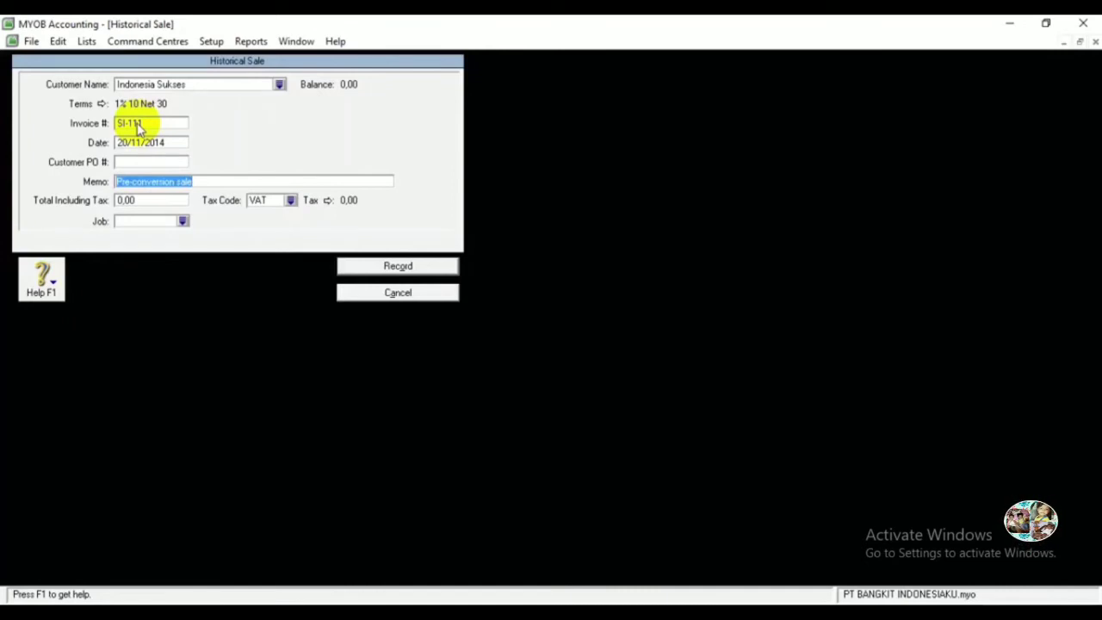
type("Per")
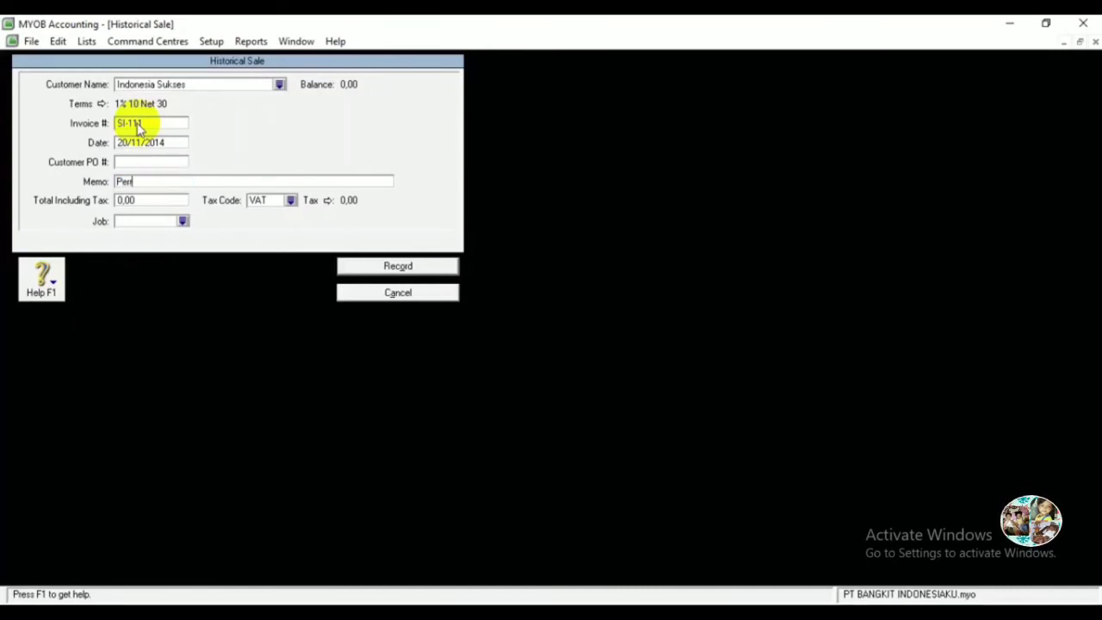
type("tam")
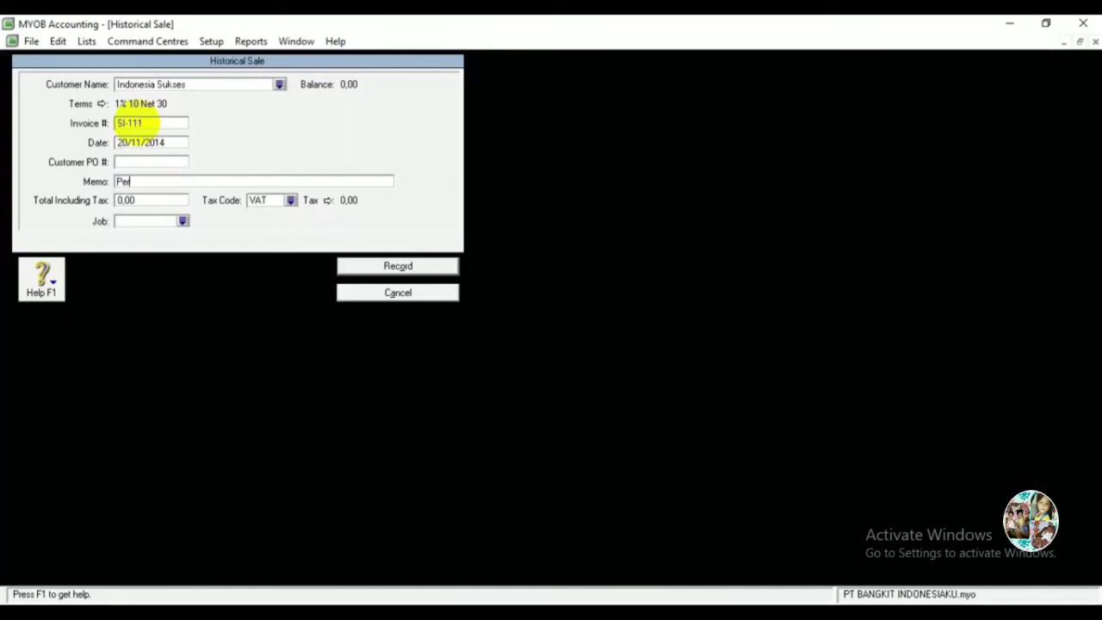
type("tama Kali Meng")
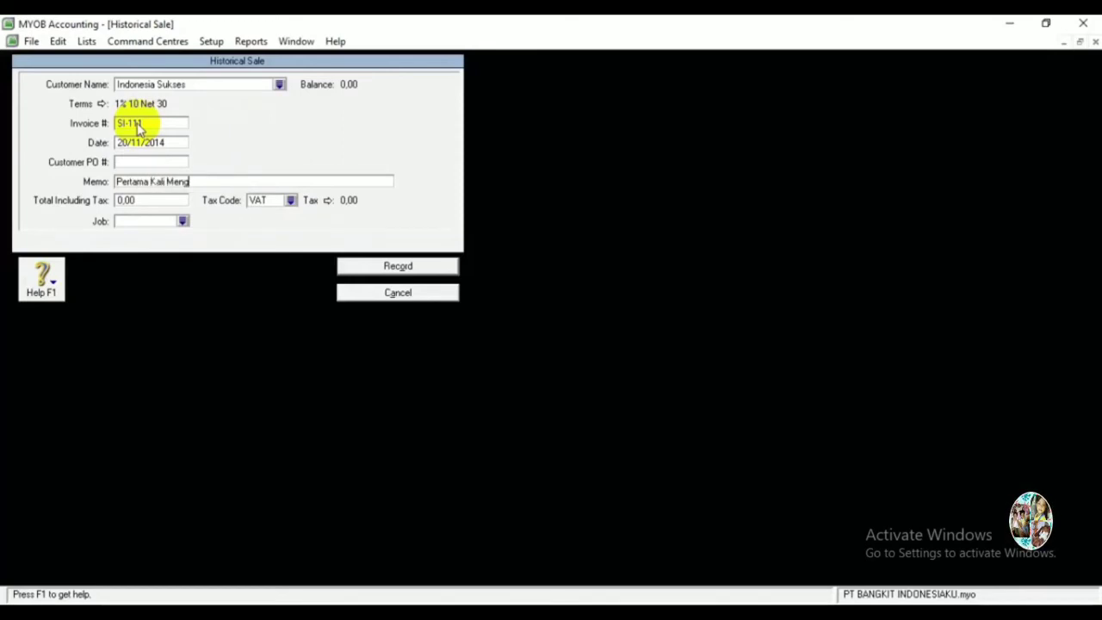
type("gunakan MYOB")
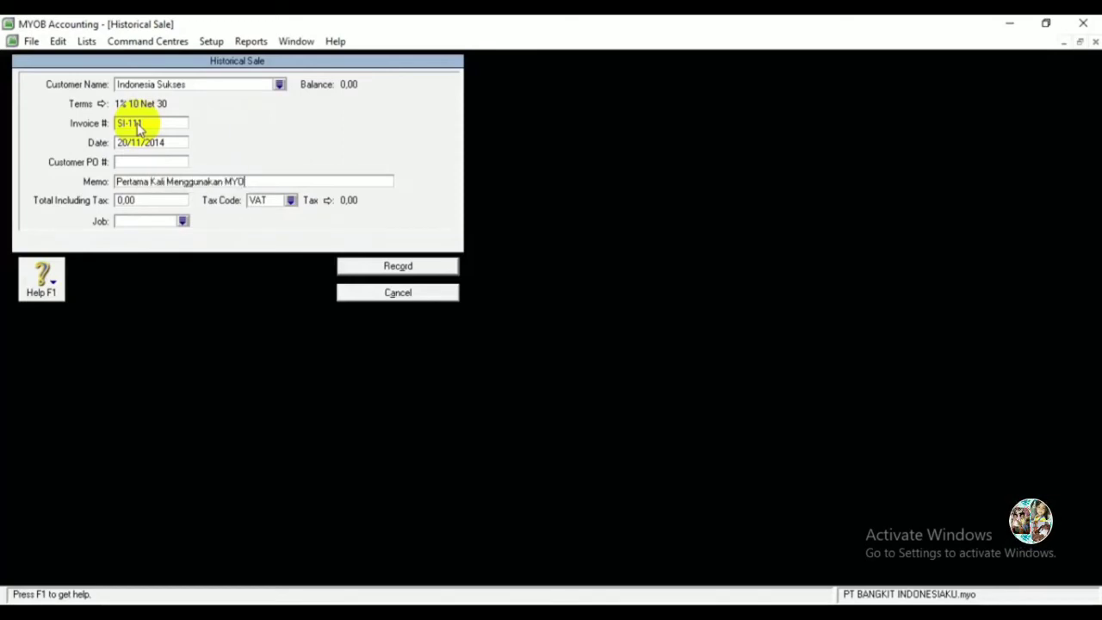
key("Tab")
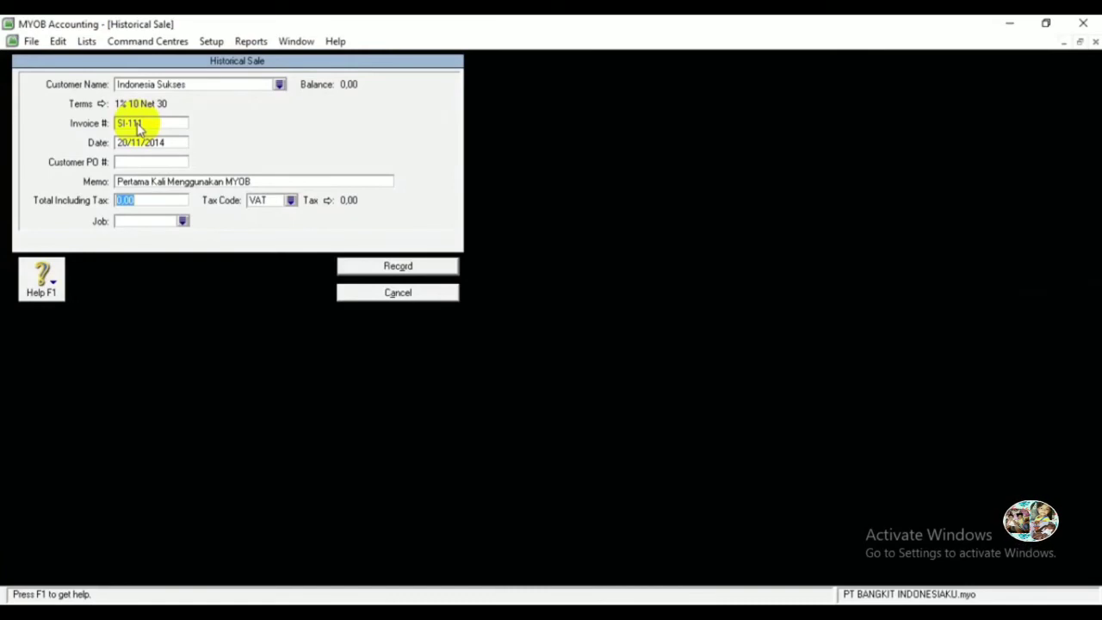
Enter total 80.000.000 with tax code N-T and record the Indonesia Sukses sale.
type("8")
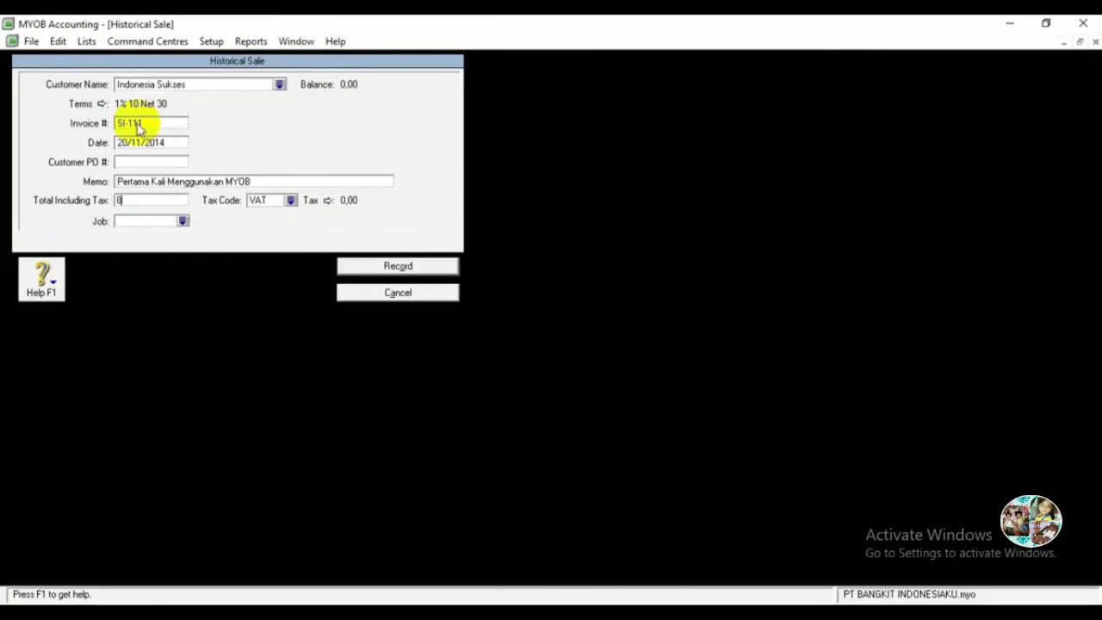
type("0.000.000")
key("Tab")
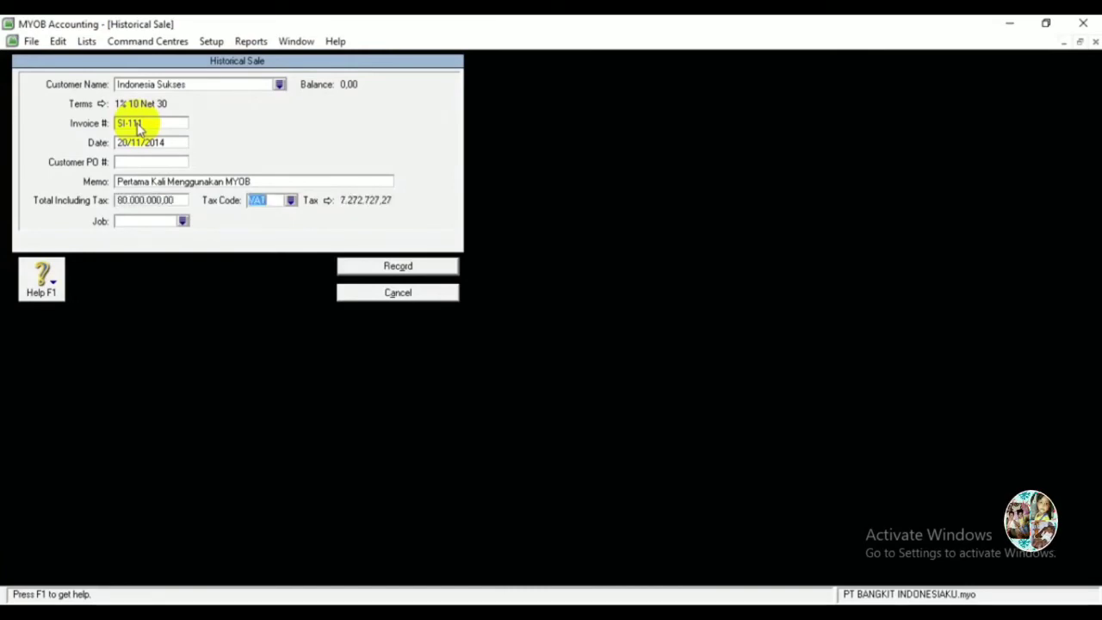
type("N-T")
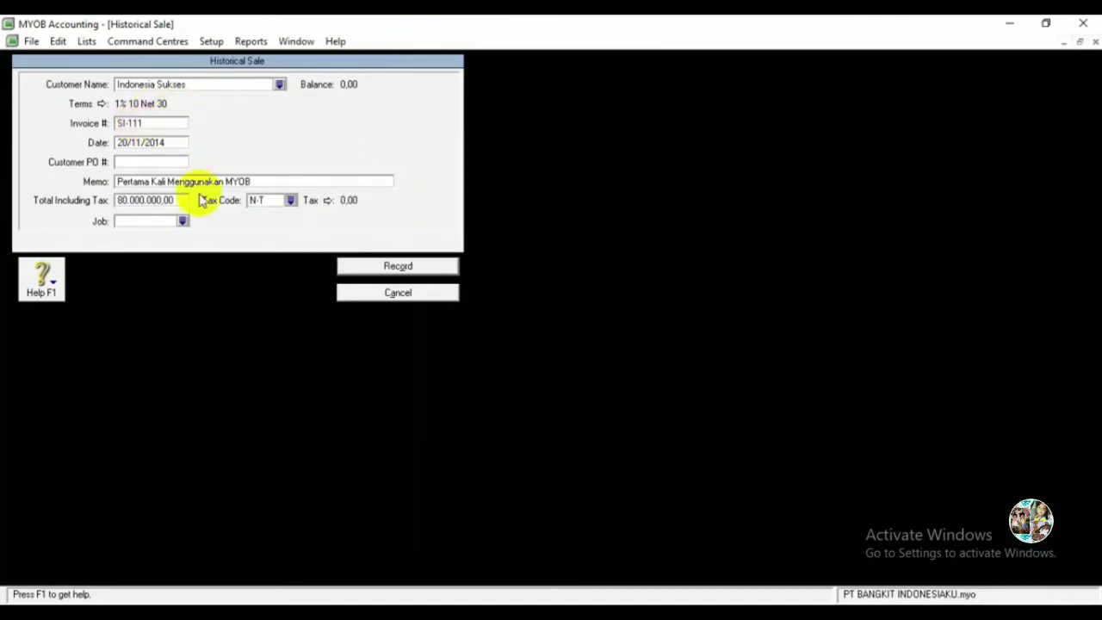
left_click(392, 266)
left_click(552, 370)
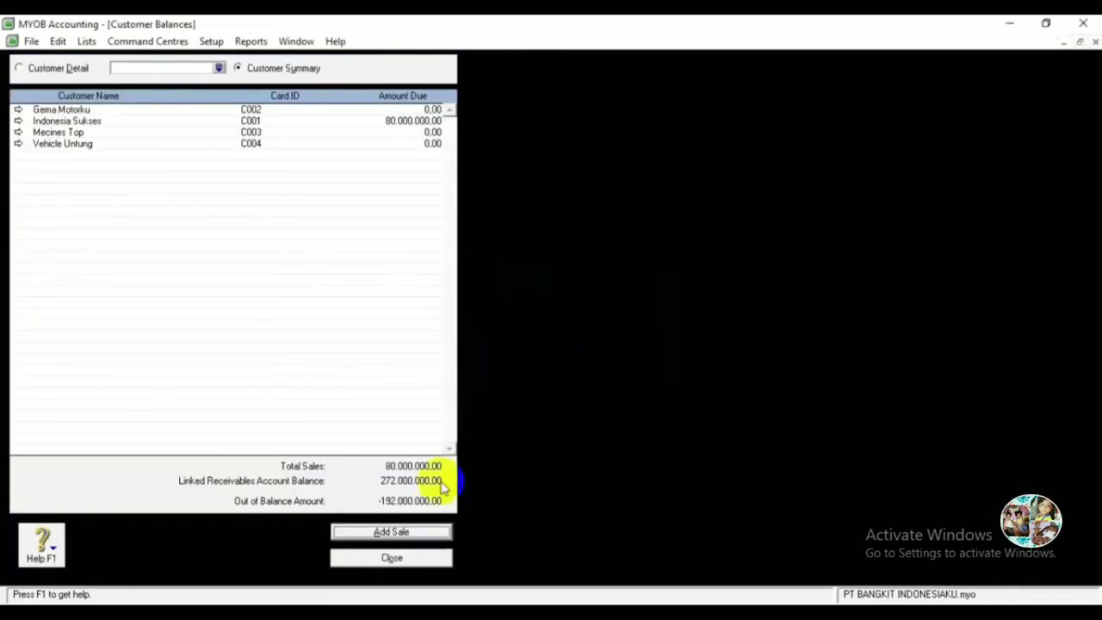
left_click(392, 532)
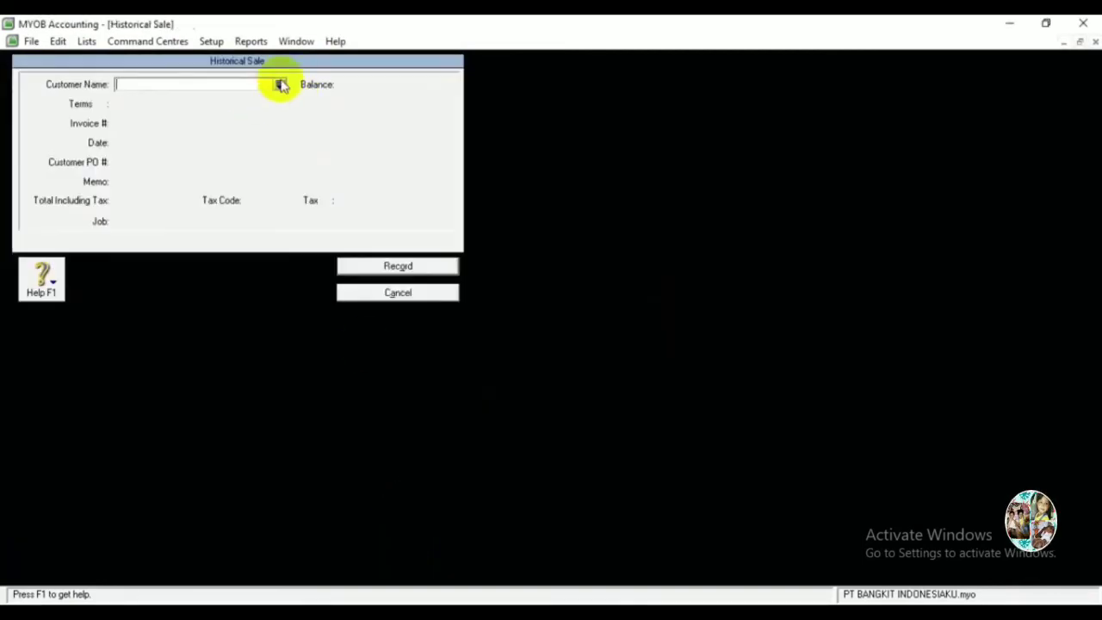
left_click(280, 84)
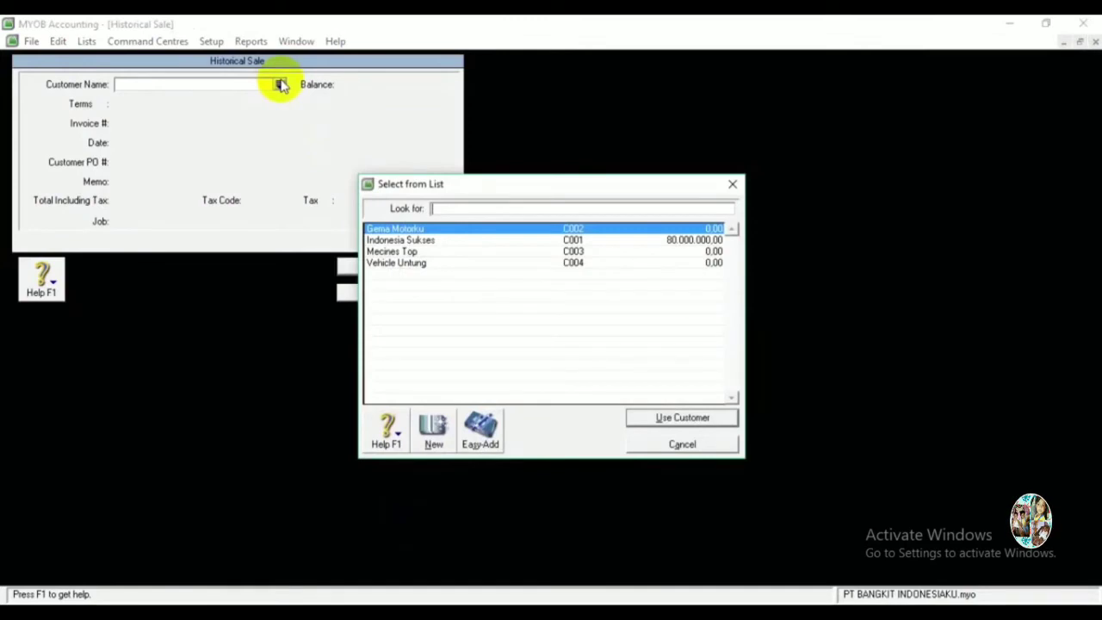
Choose Gema Motorku with invoice SI-114, day 25 and memo 'Pertama kali Menggunakan MYOB'.
double_click(401, 231)
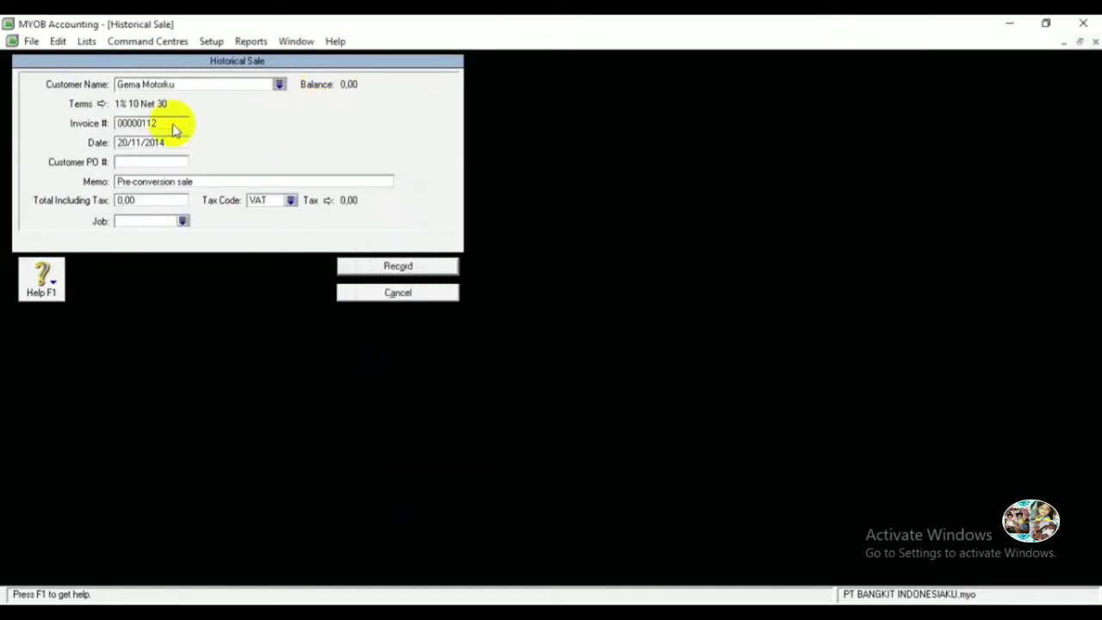
left_click(173, 123)
type("SH")
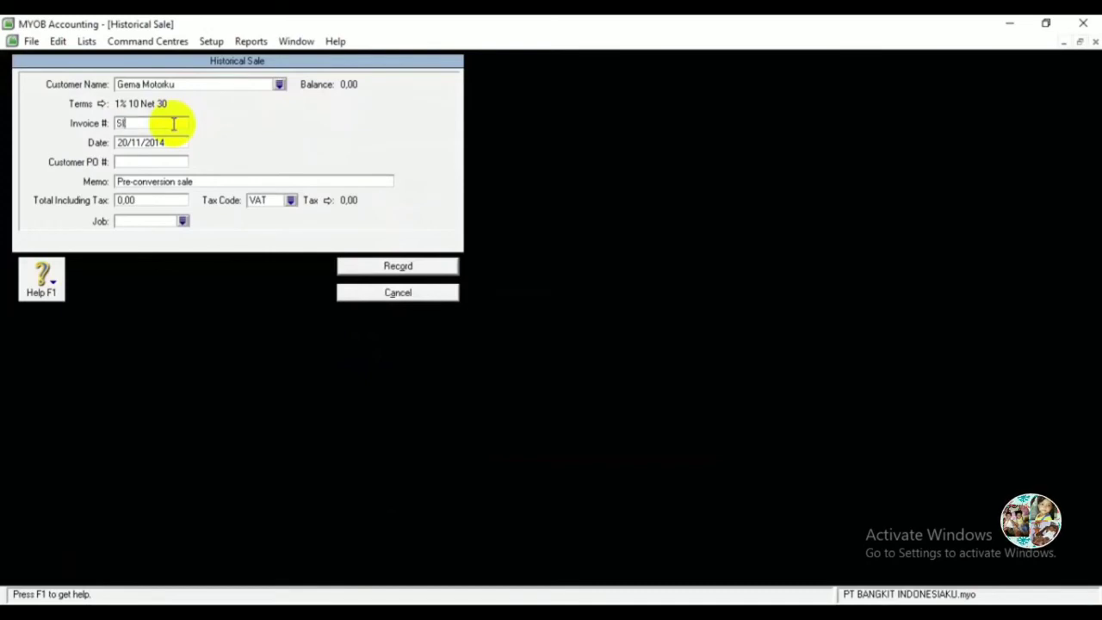
key("Tab")
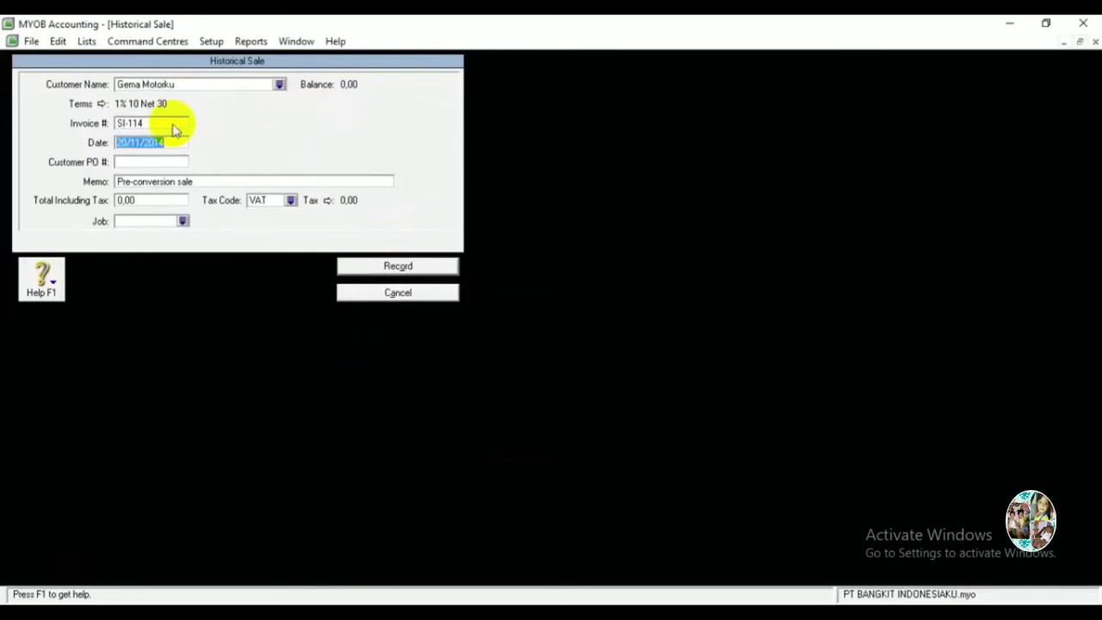
key("Home")
key("Delete")
key("Delete")
type("25")
key("Tab")
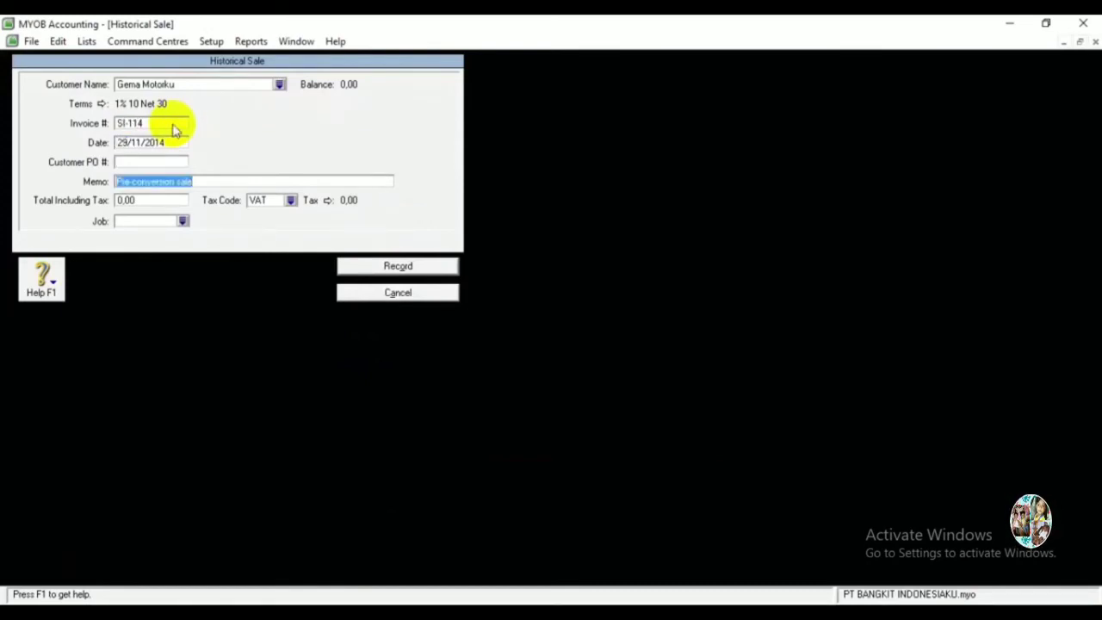
type("Pertama k")
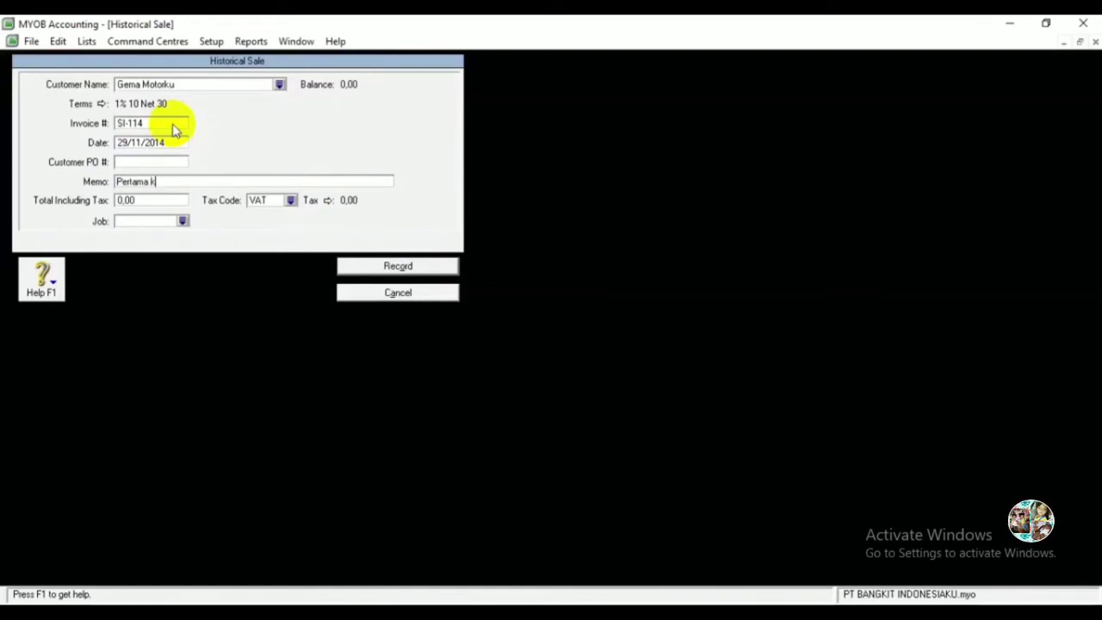
type("ali Mengguna")
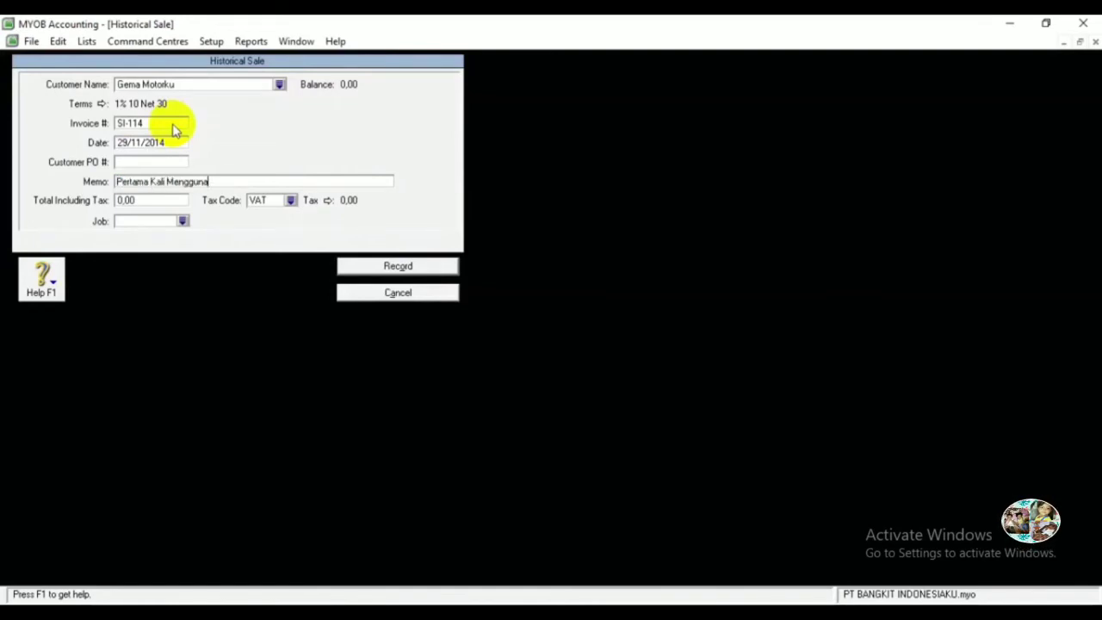
type("kan MYOB")
Enter total 102000000 with tax code N-T and record the Gema Motorku sale.
key("Tab")
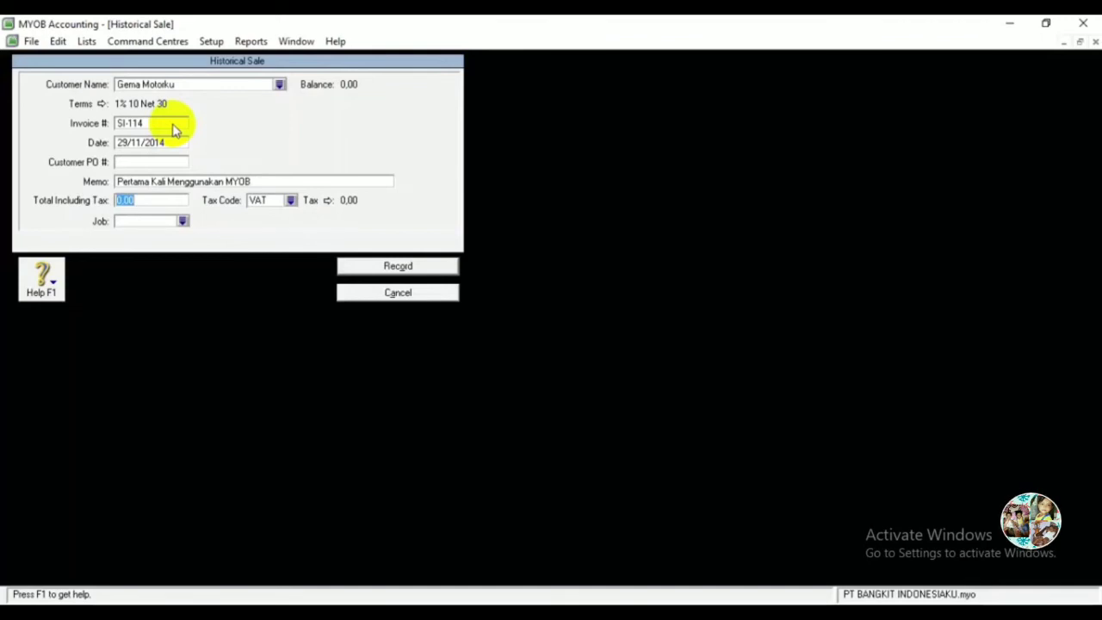
type("102000000")
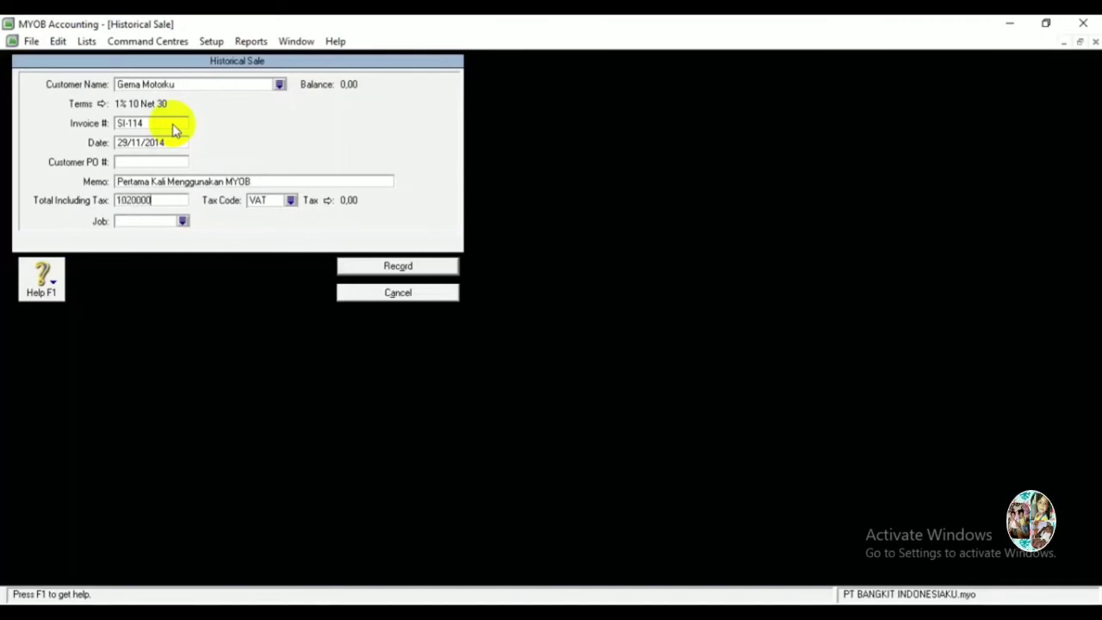
key("Tab")
type("N-T")
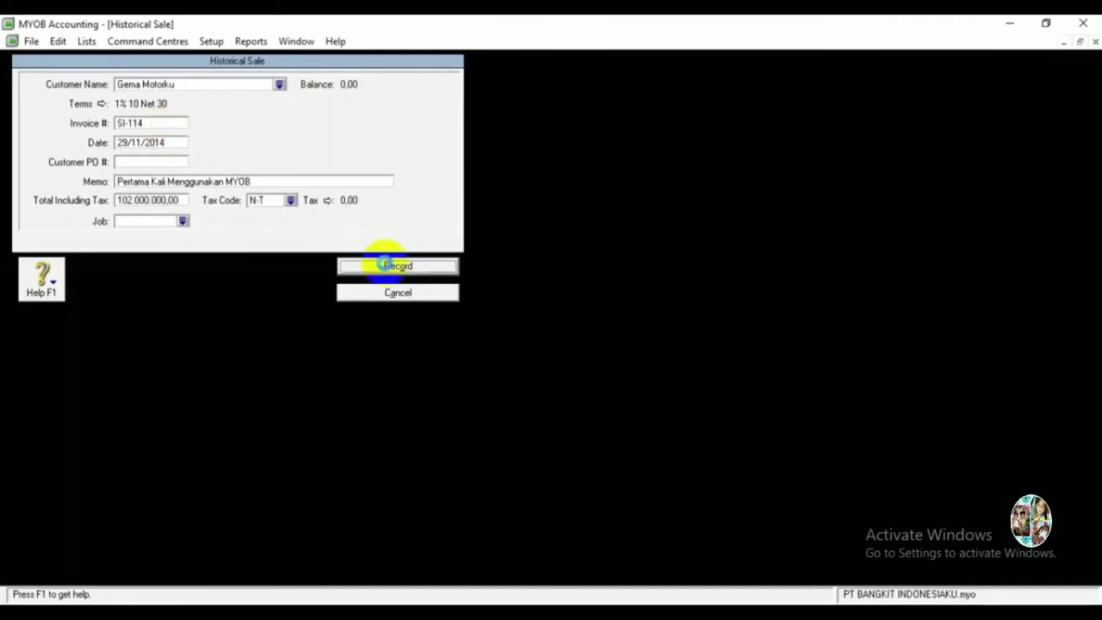
left_click(392, 266)
left_click(554, 373)
left_click(378, 529)
left_click(279, 84)
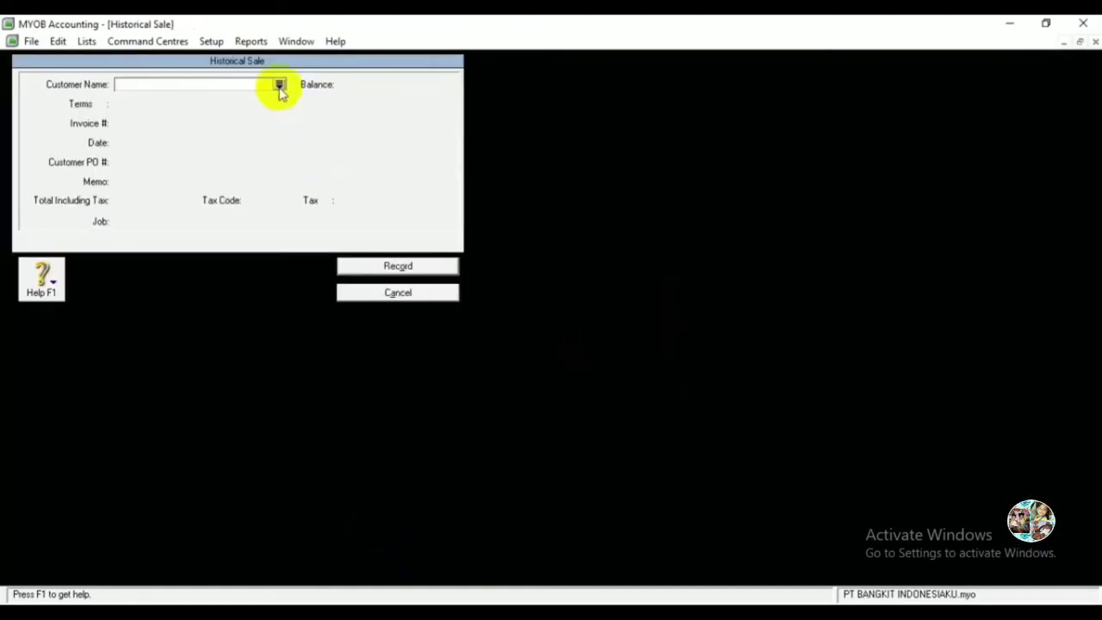
Choose Mecines Top with invoice SI-118 and date 27/11/2014.
double_click(388, 251)
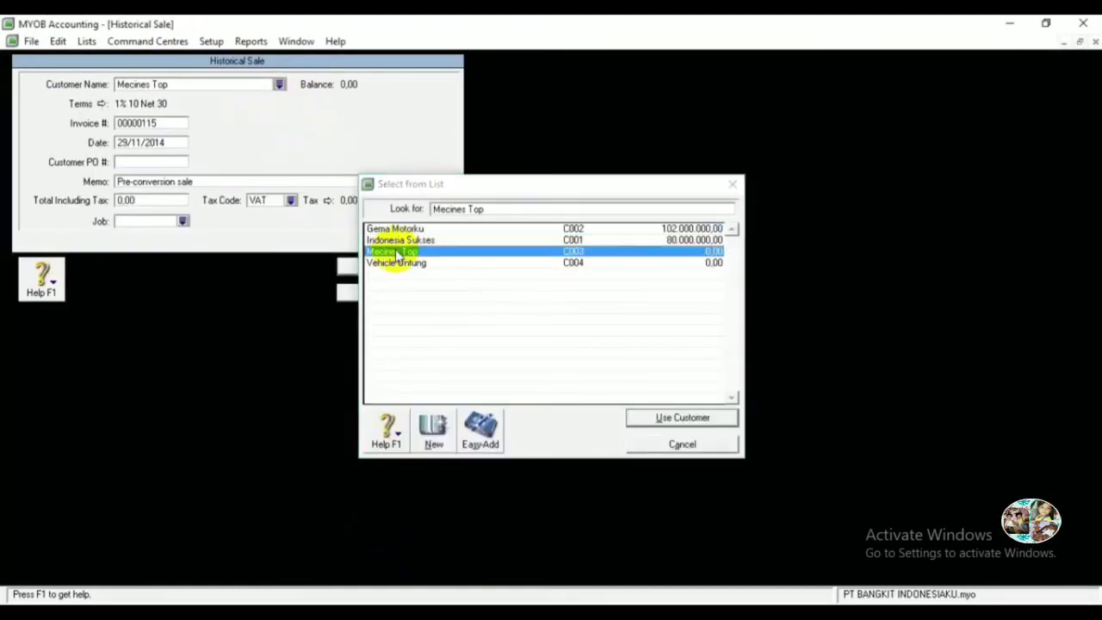
key("Tab")
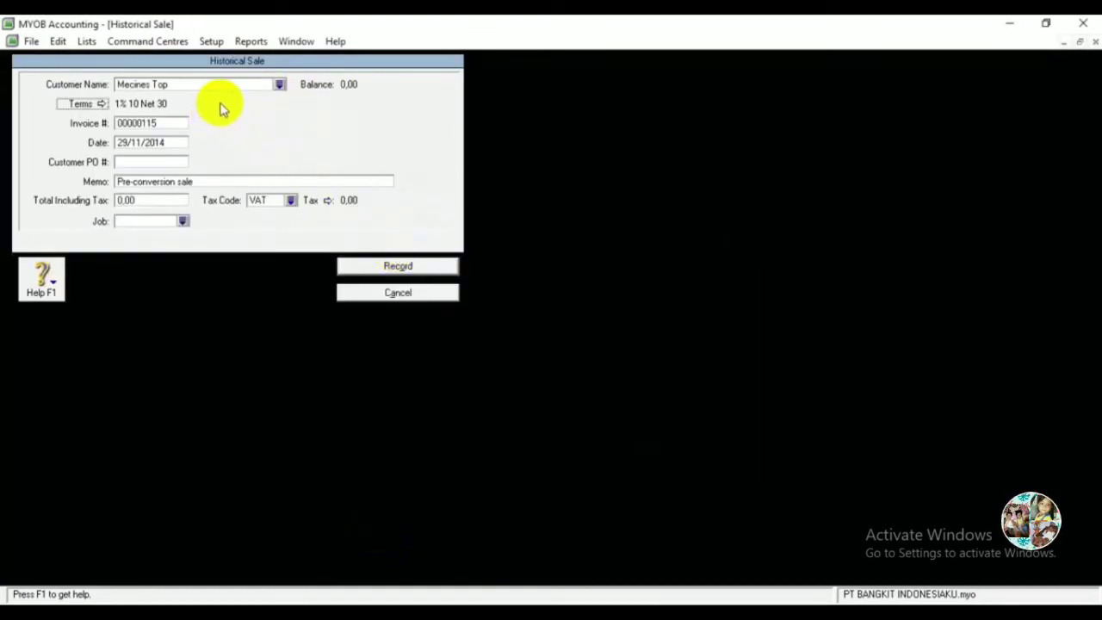
key("Tab")
type("SI")
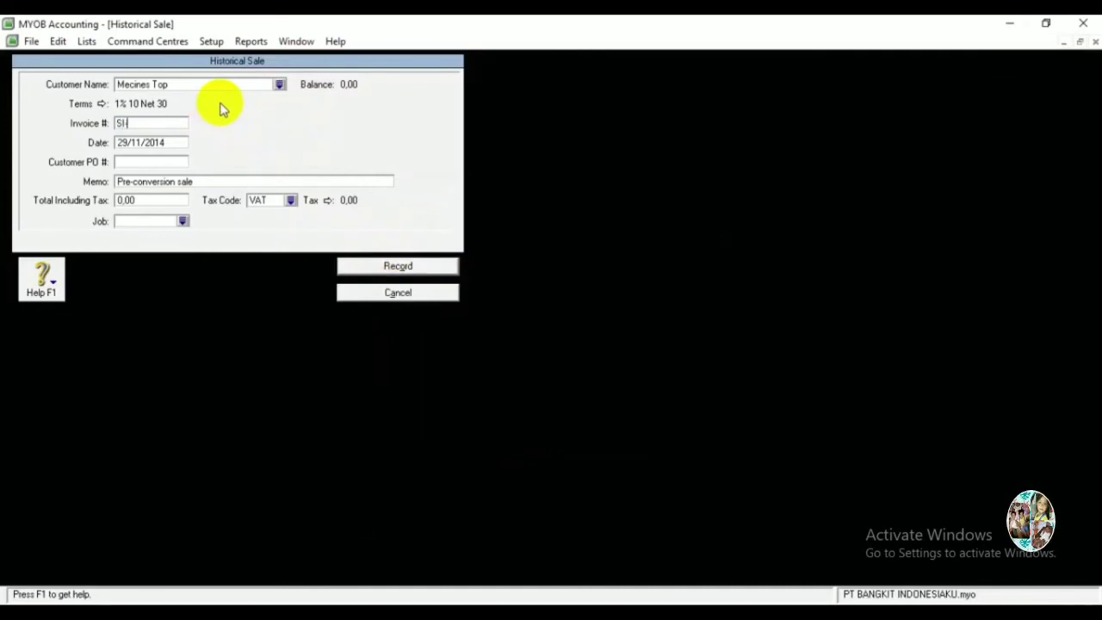
type("-118")
key("Tab")
key("Home")
key("Delete")
key("Delete")
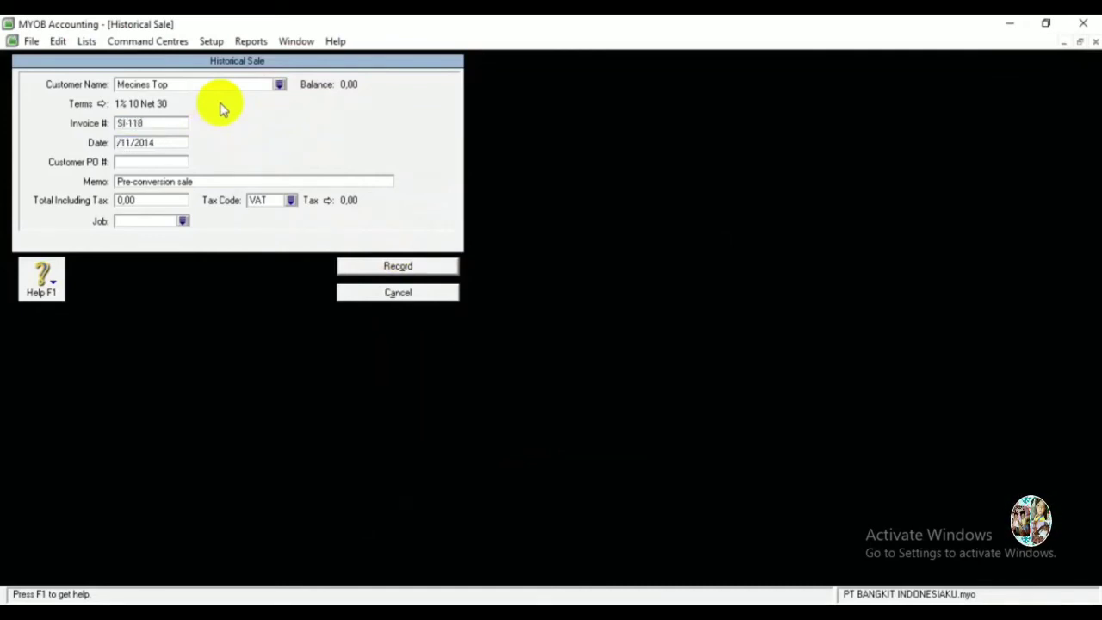
type("27")
key("Tab")
key("Tab")
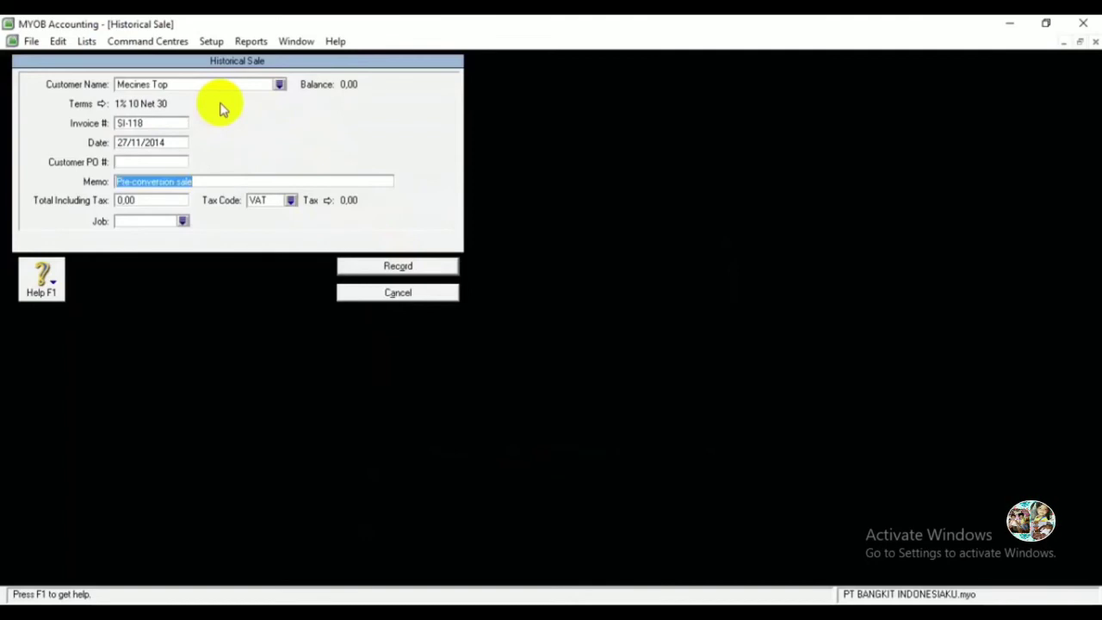
Enter memo 'Pertama Kali Menggunakan MYOB', total 90000000 and tax code N-T, and record it.
type("Pertama Kali Menggunakan")
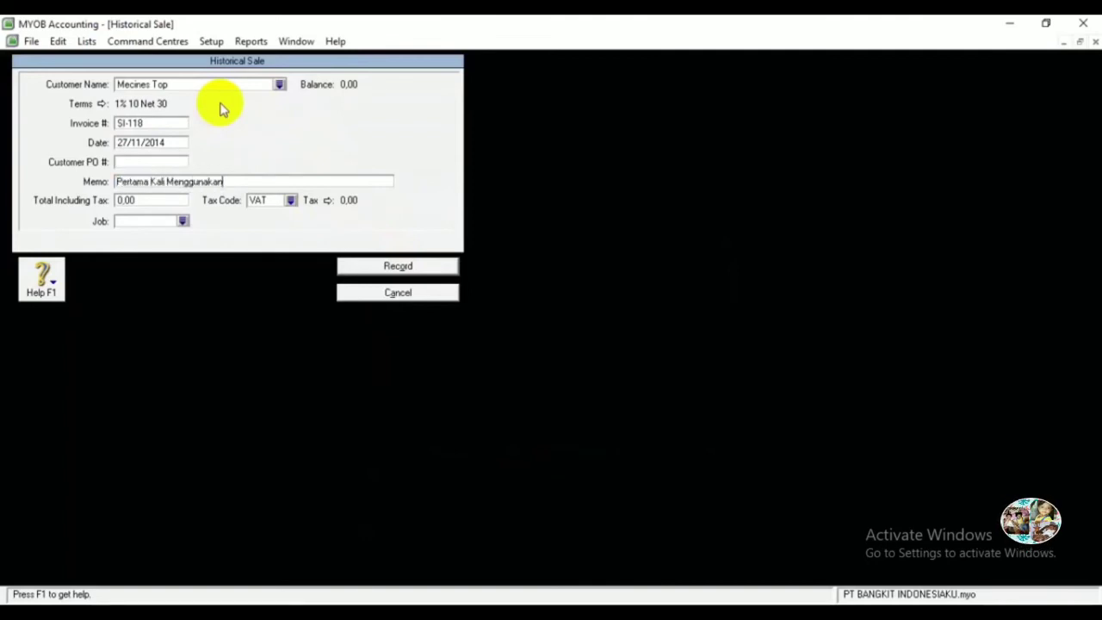
type(" MYOB")
key("Tab")
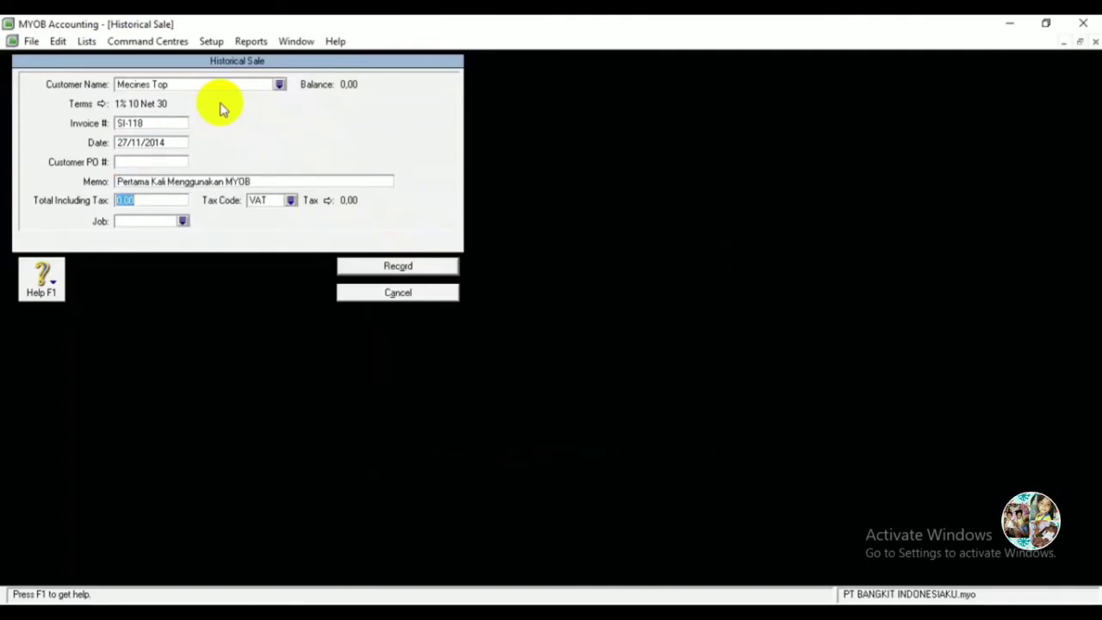
type("90000000")
key("Tab")
type("N-T")
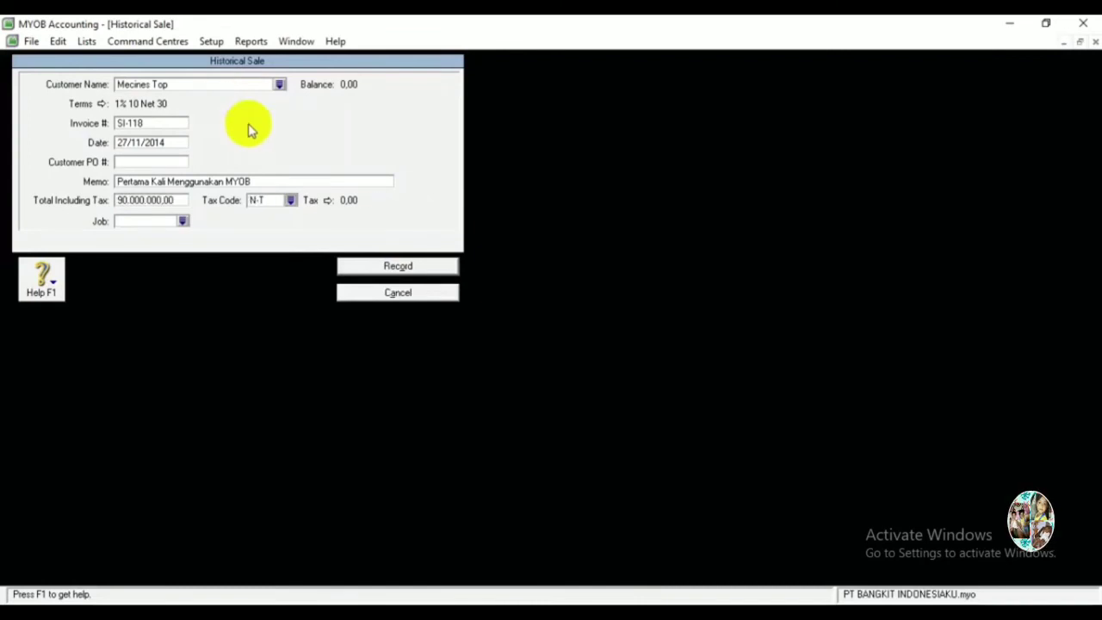
left_click(366, 265)
left_click(551, 387)
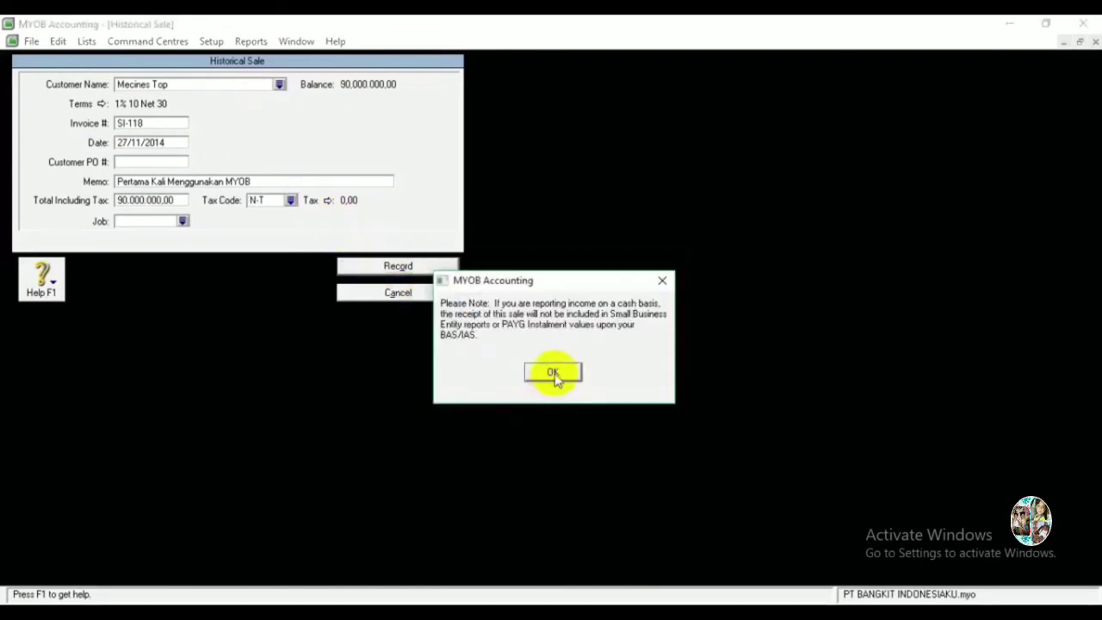
left_click(553, 374)
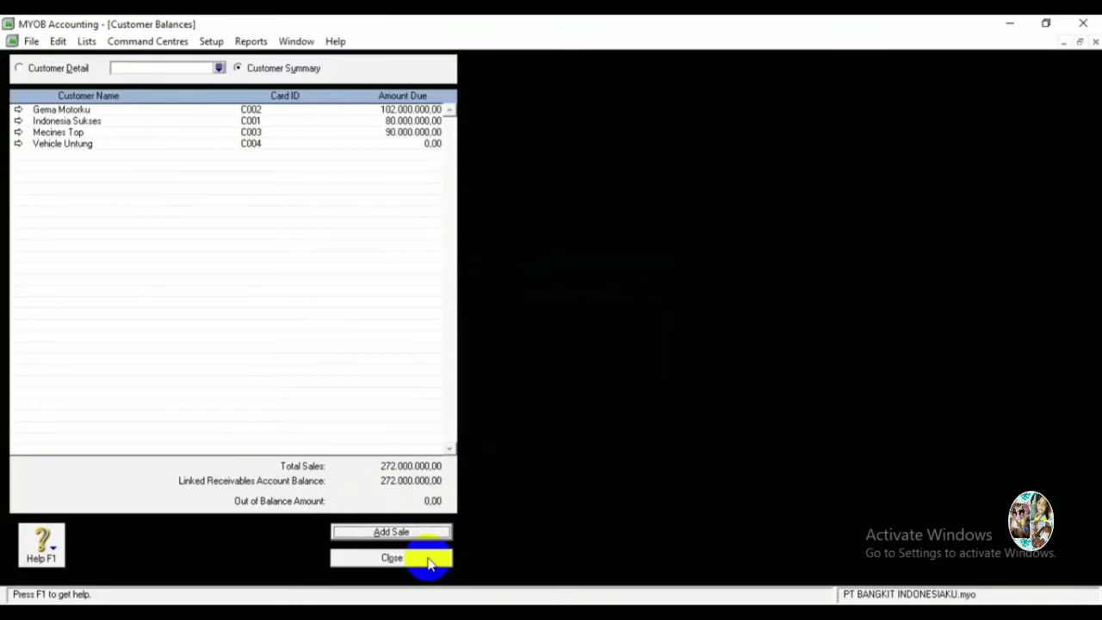
Close Customer Balances and start a new historical purchase from Supplier Balances.
left_click(430, 560)
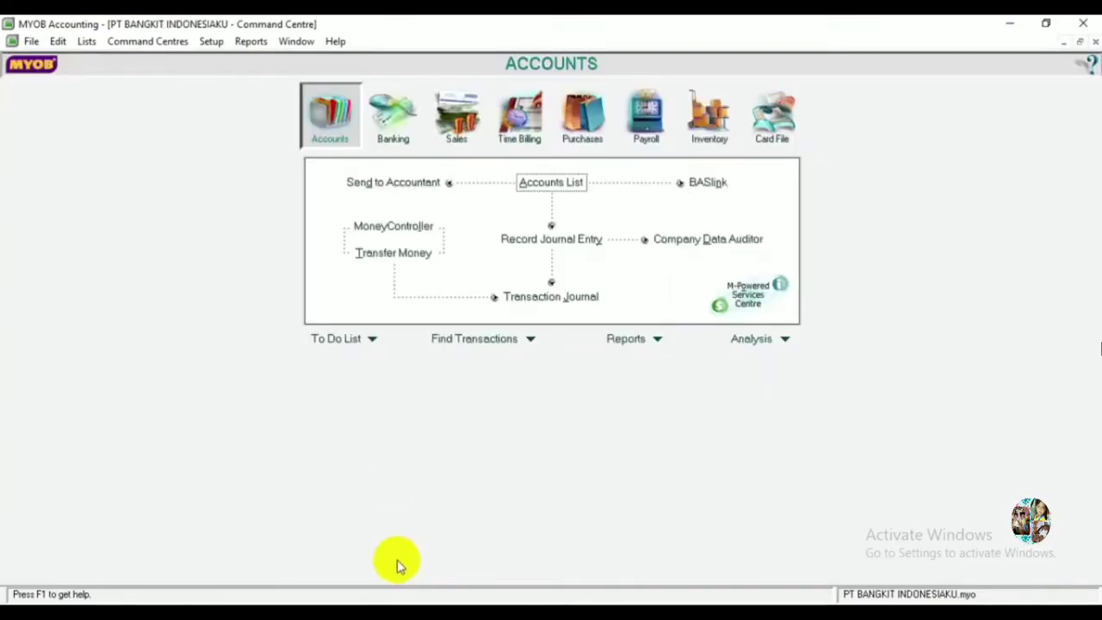
left_click(211, 41)
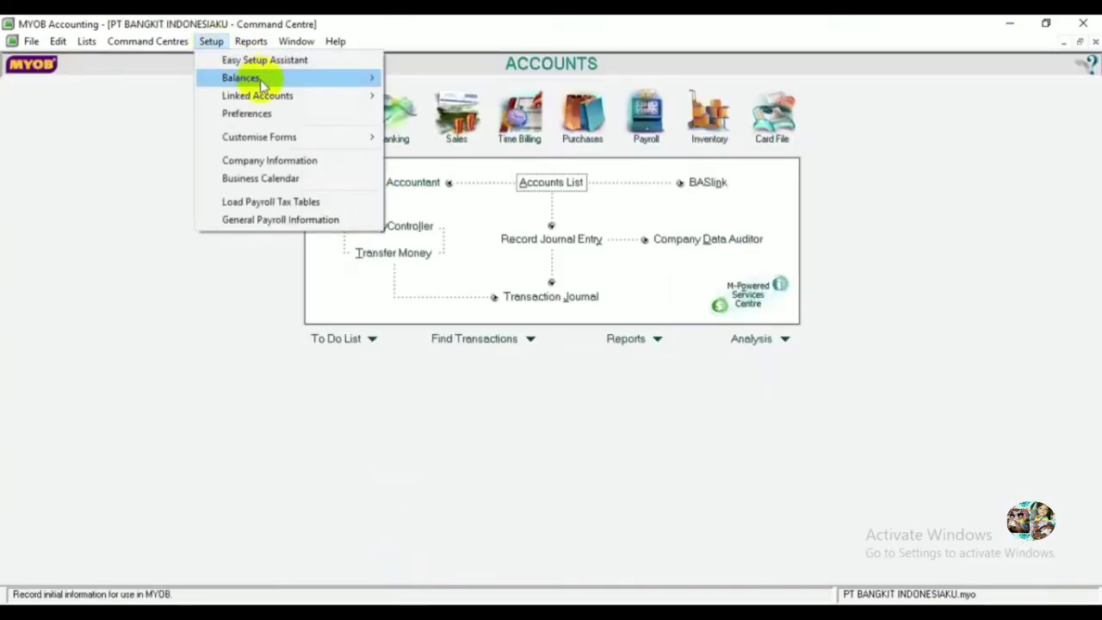
mouse_move(262, 84)
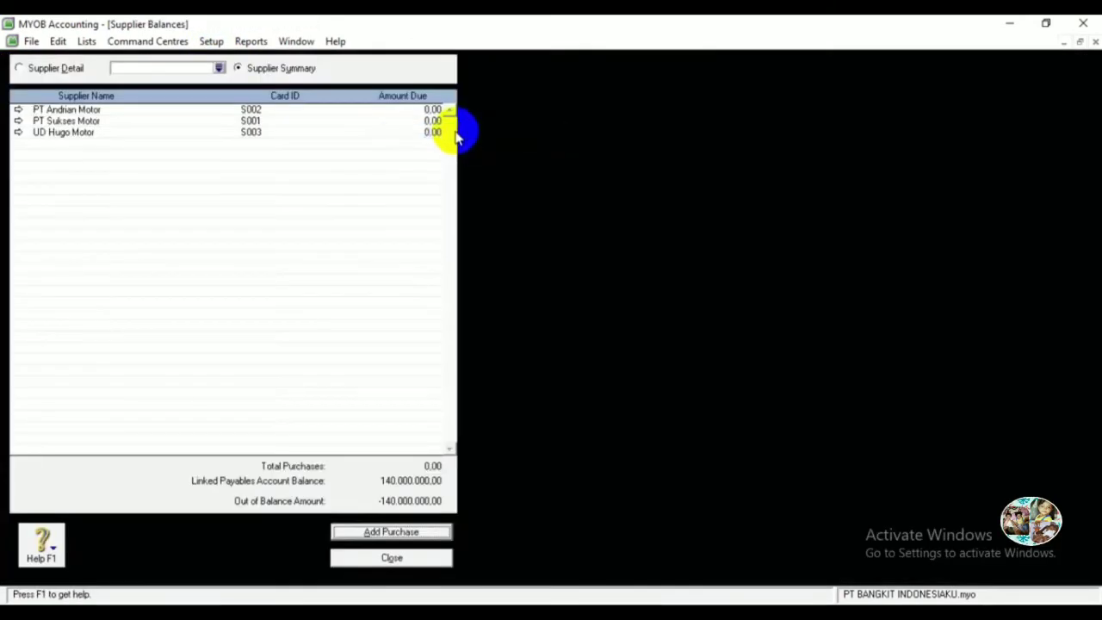
left_click(447, 131)
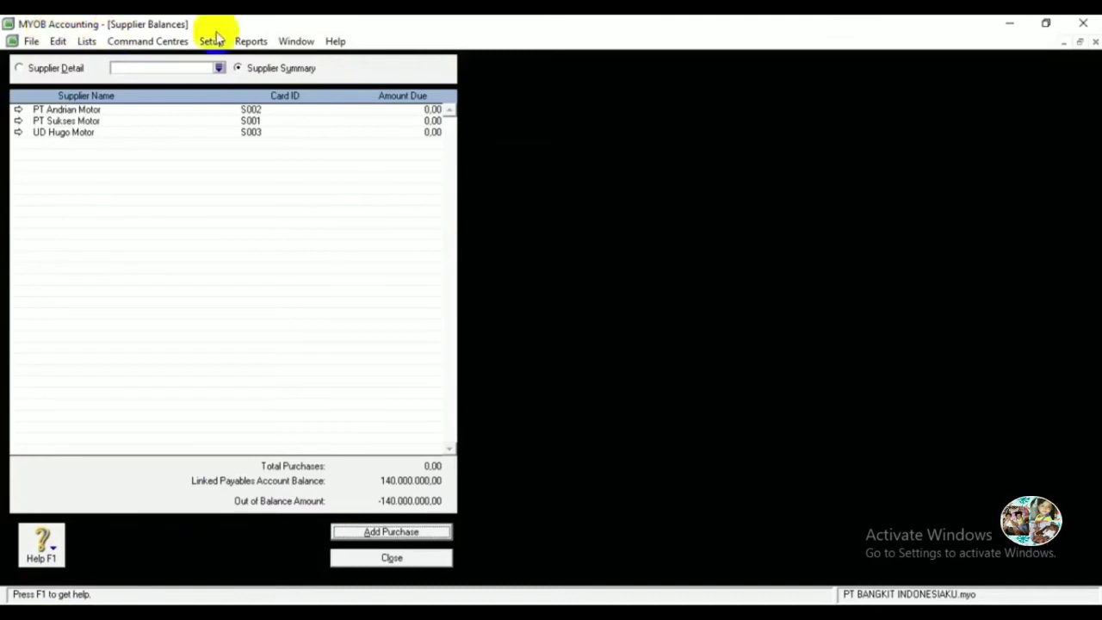
left_click(389, 533)
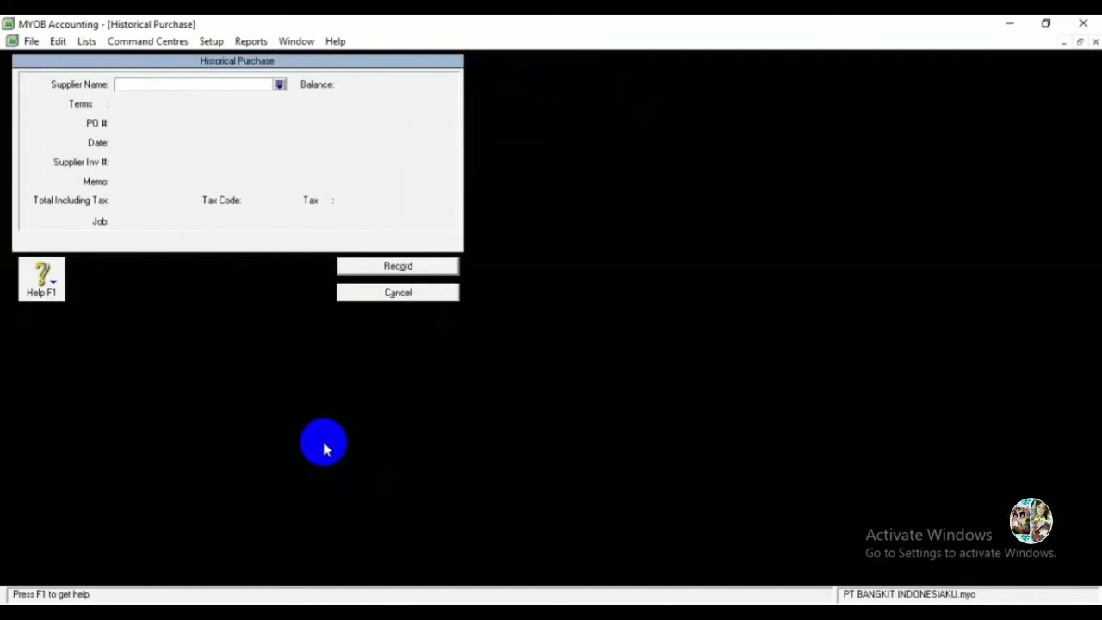
Start a historical purchase for PT Sukses Motor with PO number FP-202 dated 27/11/2014.
left_click(279, 84)
double_click(391, 240)
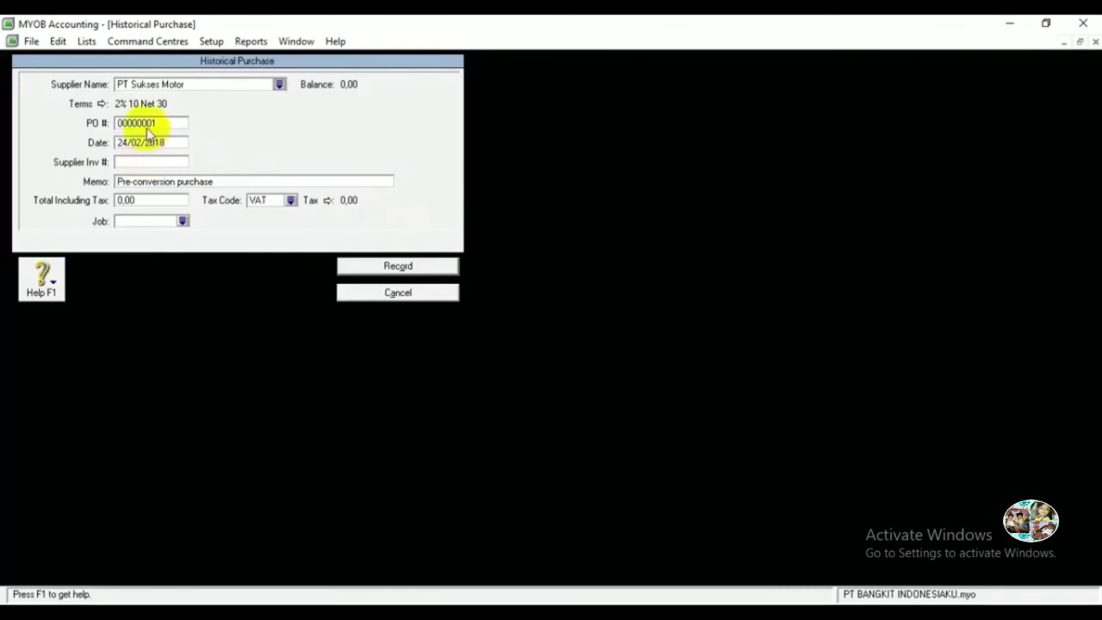
double_click(147, 126)
key("BackSpace")
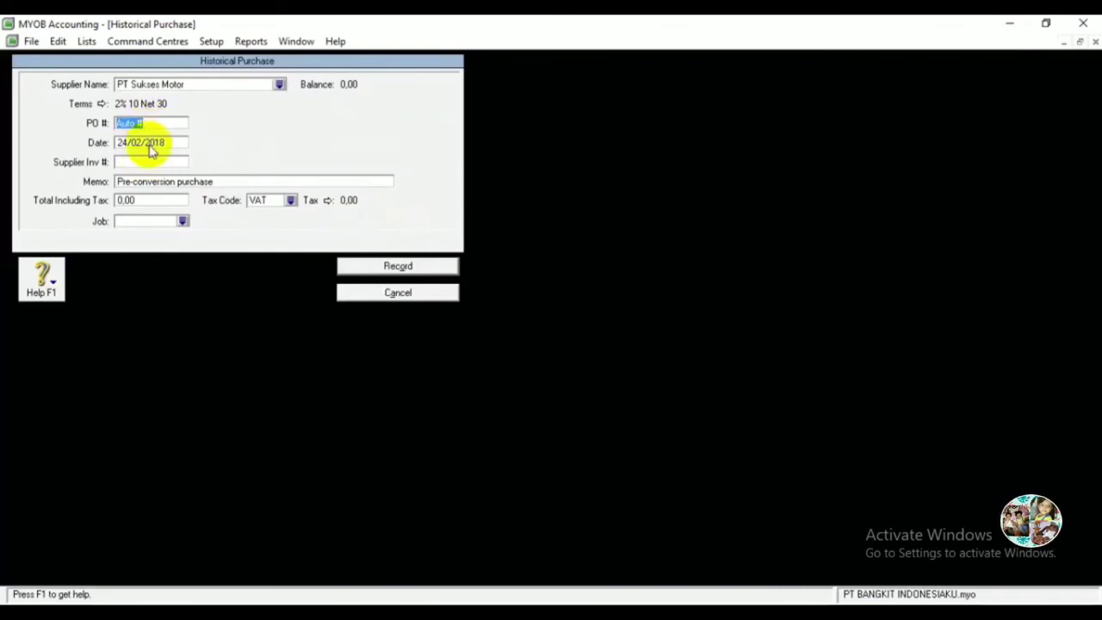
type("F")
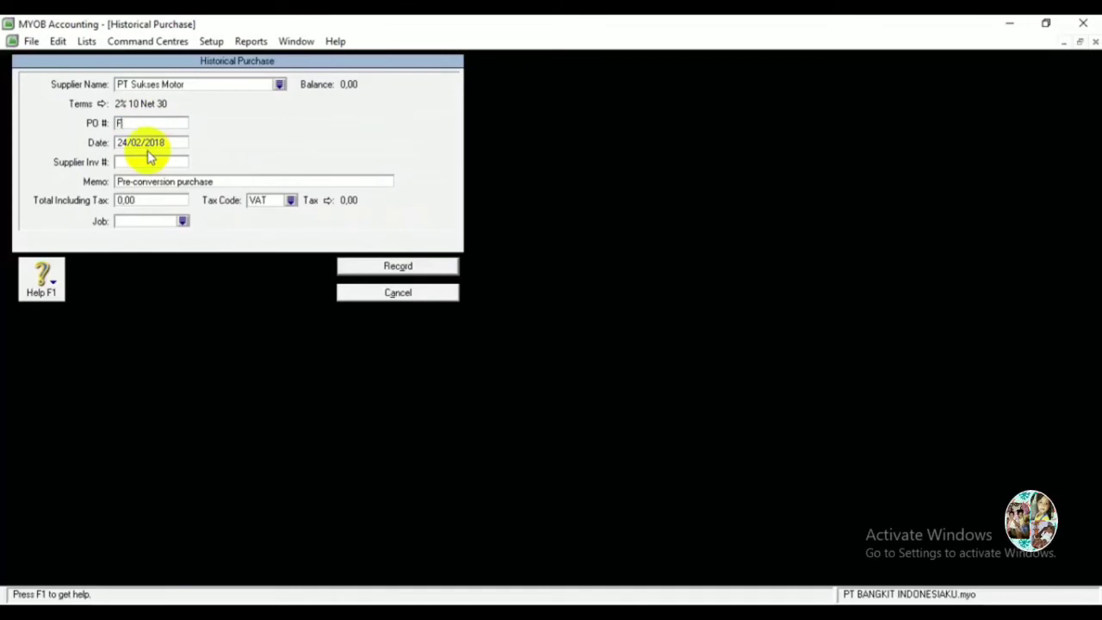
type("P-202")
key("Tab")
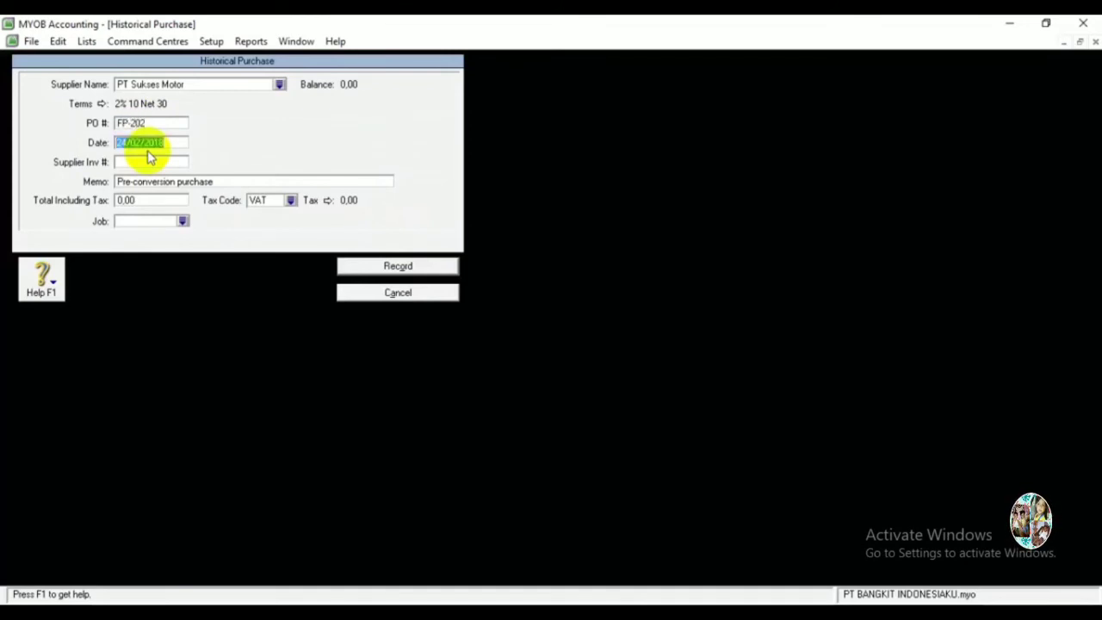
type("2")
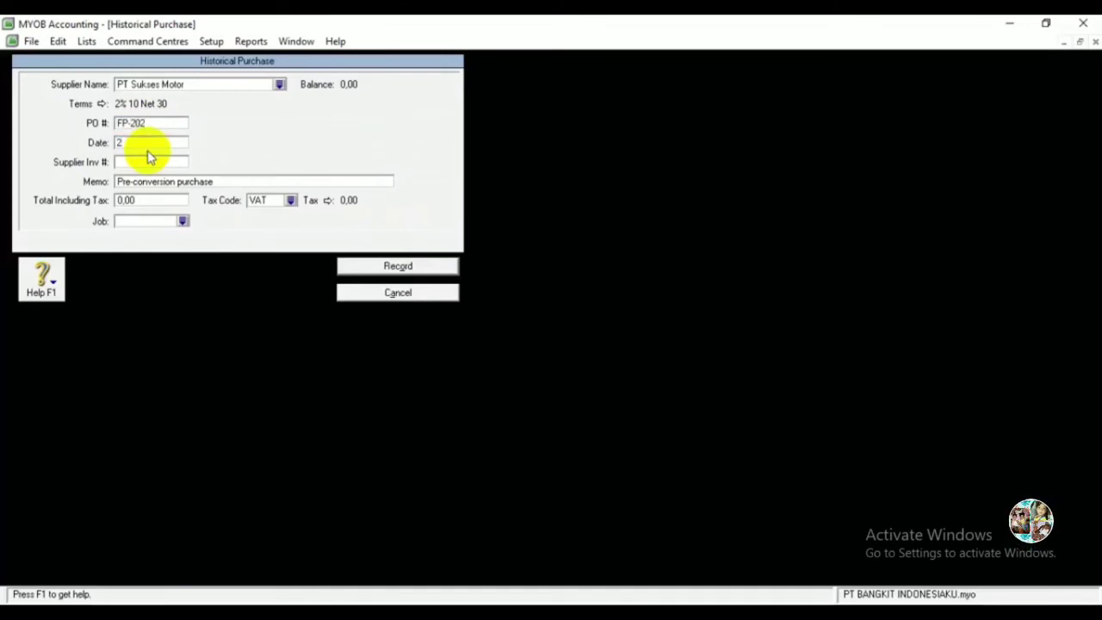
type("7/11/2014")
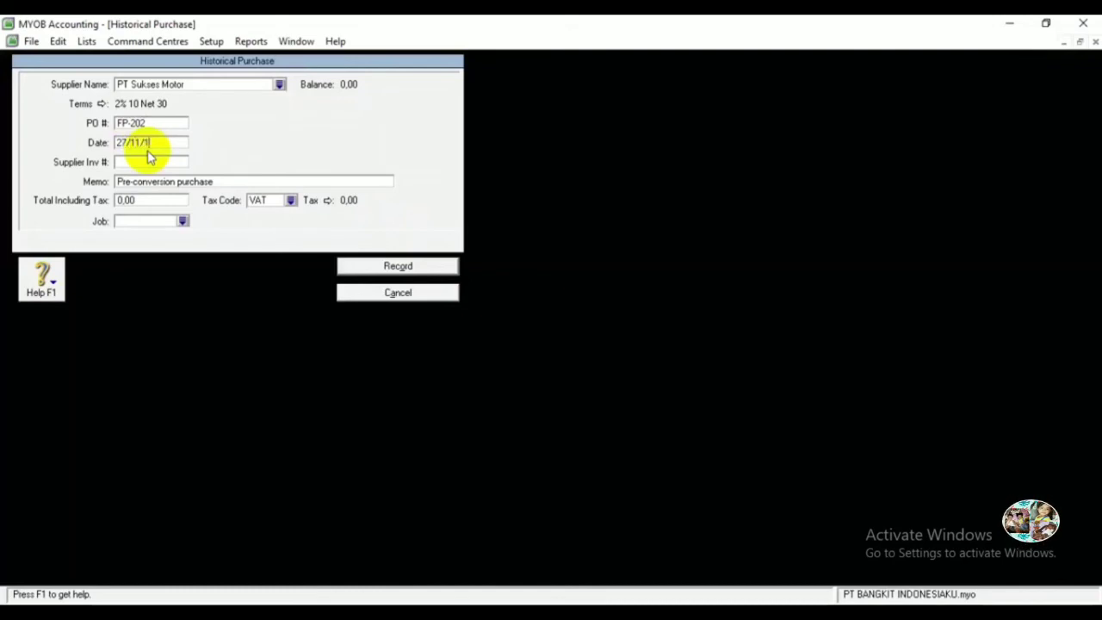
key("Tab")
key("Tab")
Give it memo 'Pertama Kali Menggunakan MYOB', total 80,000,000 and N-T tax code, then record it.
type("Per")
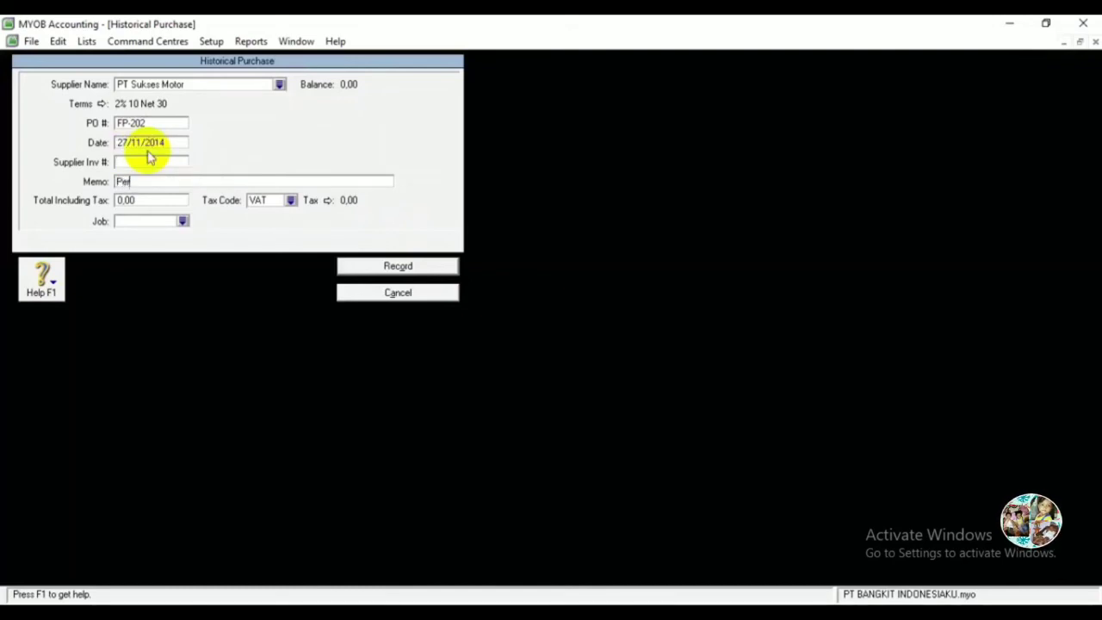
type("tama Kali M")
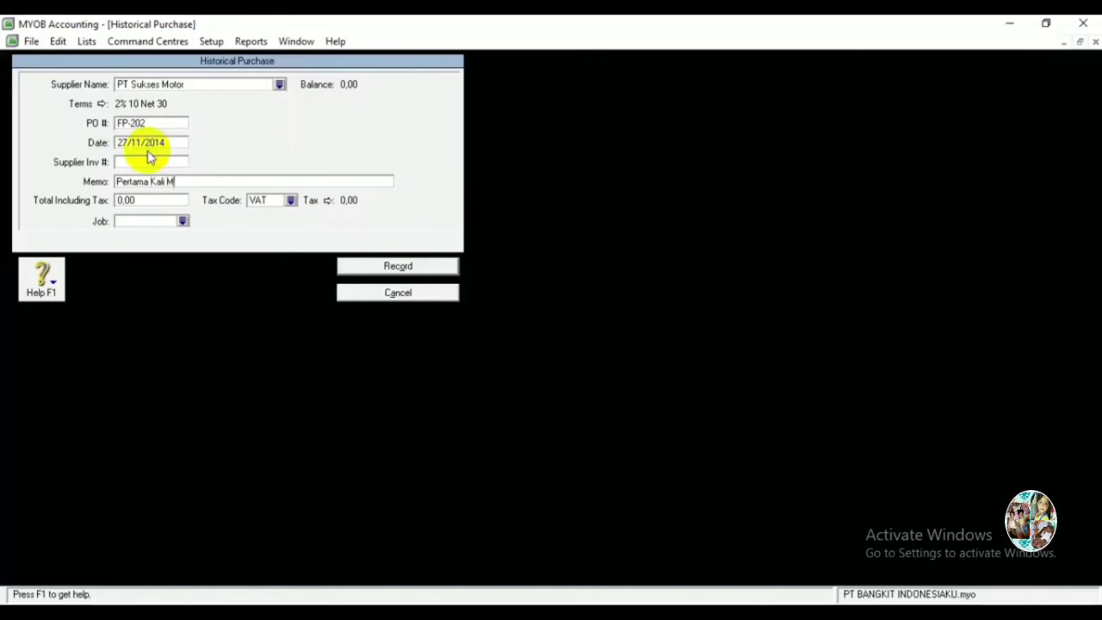
type("enggunakan ")
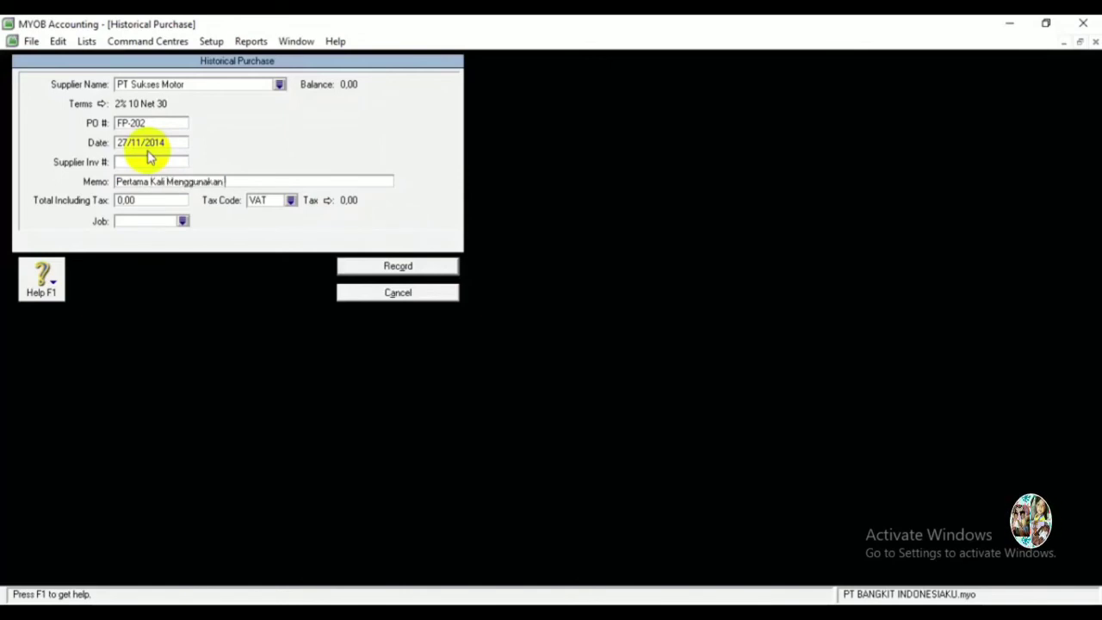
type("MYOB")
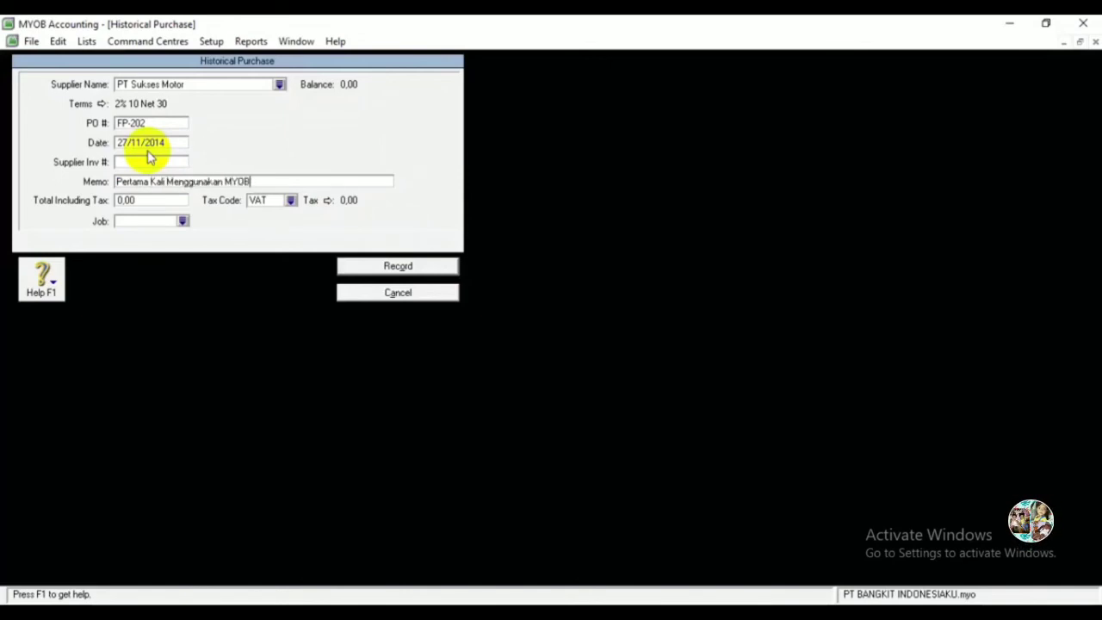
key("shift+Left")
key("shift+Left")
key("shift+Left")
key("shift+Left")
key("shift+Left")
key("shift+Left")
key("shift+Left")
key("shift+Left")
key("shift+Left")
key("shift+Left")
key("shift+Left")
key("shift+Left")
key("shift+Left")
key("shift+Left")
key("shift+Left")
key("shift+Left")
key("shift+Left")
key("shift+Left")
key("shift+Left")
key("shift+Left")
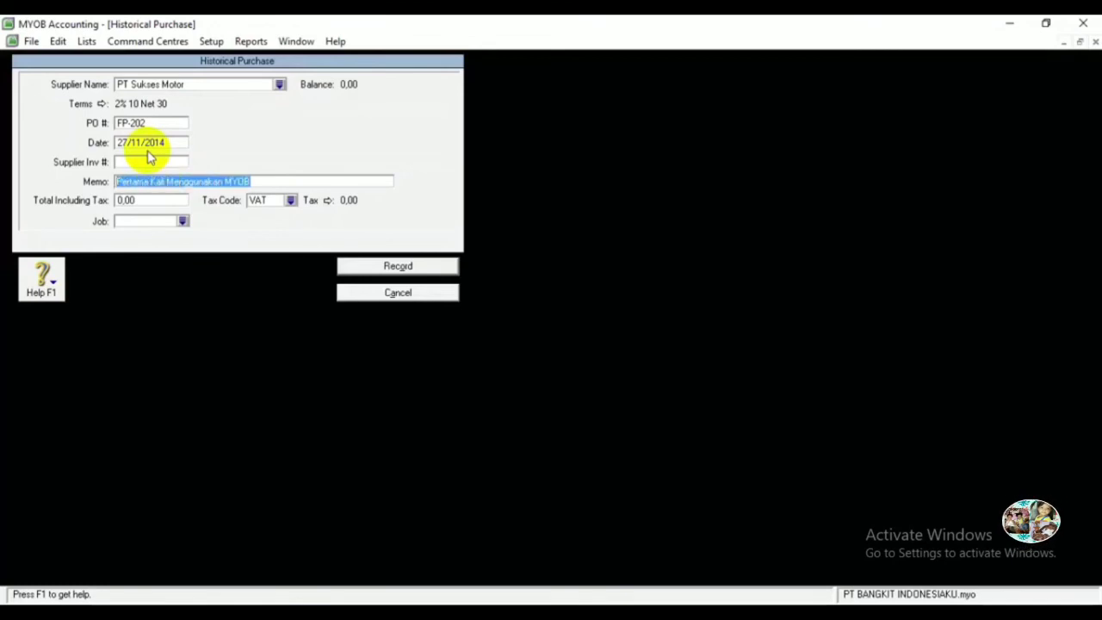
key("Tab")
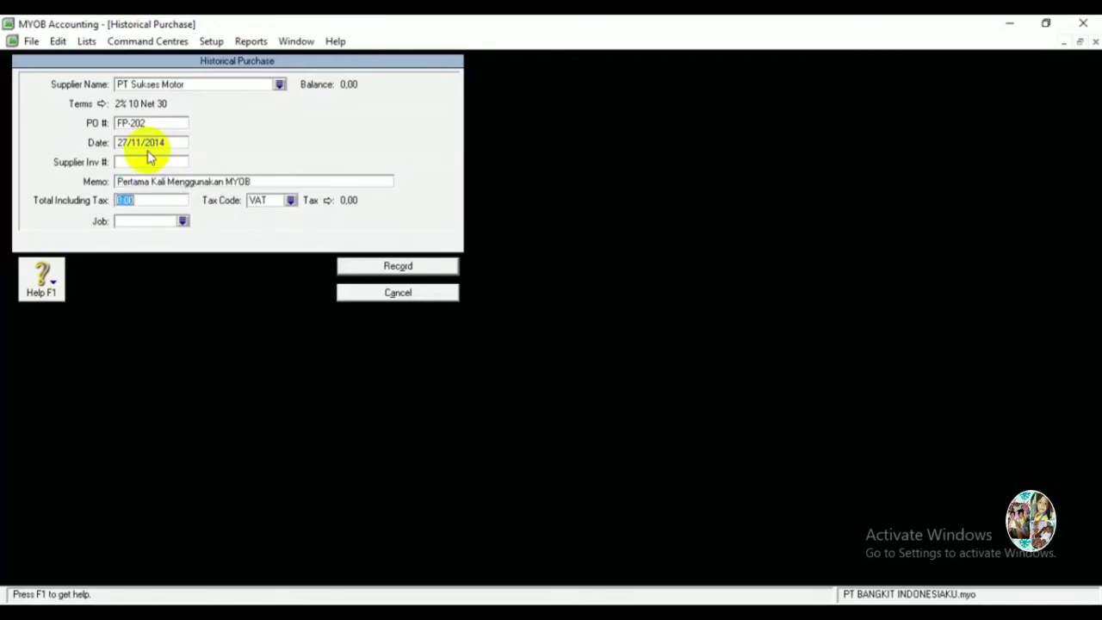
type("88000000")
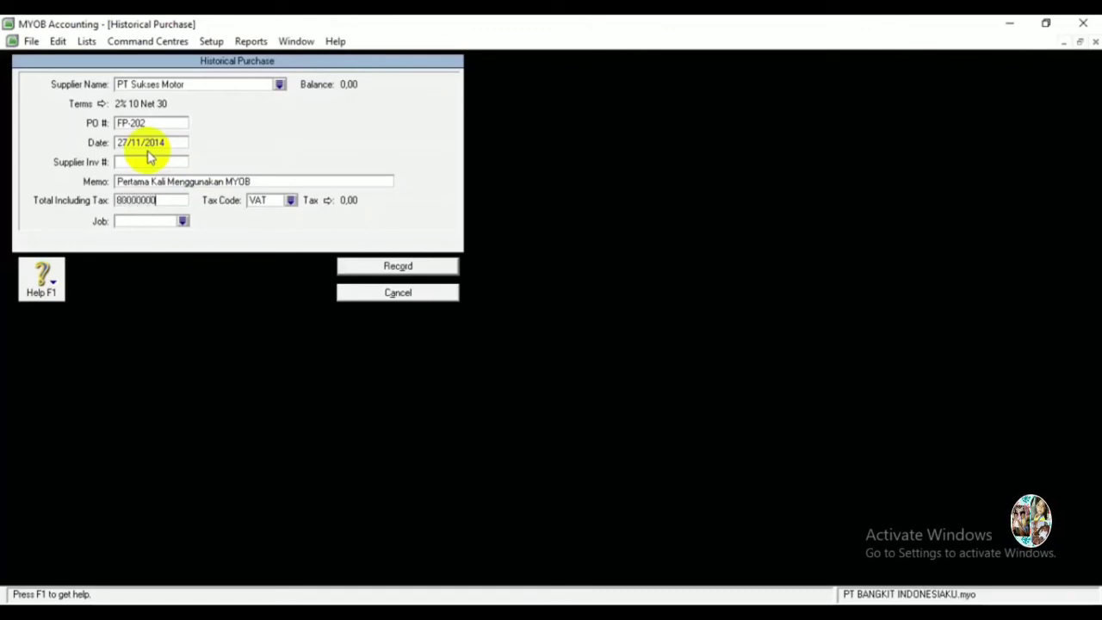
key("Tab")
type("N")
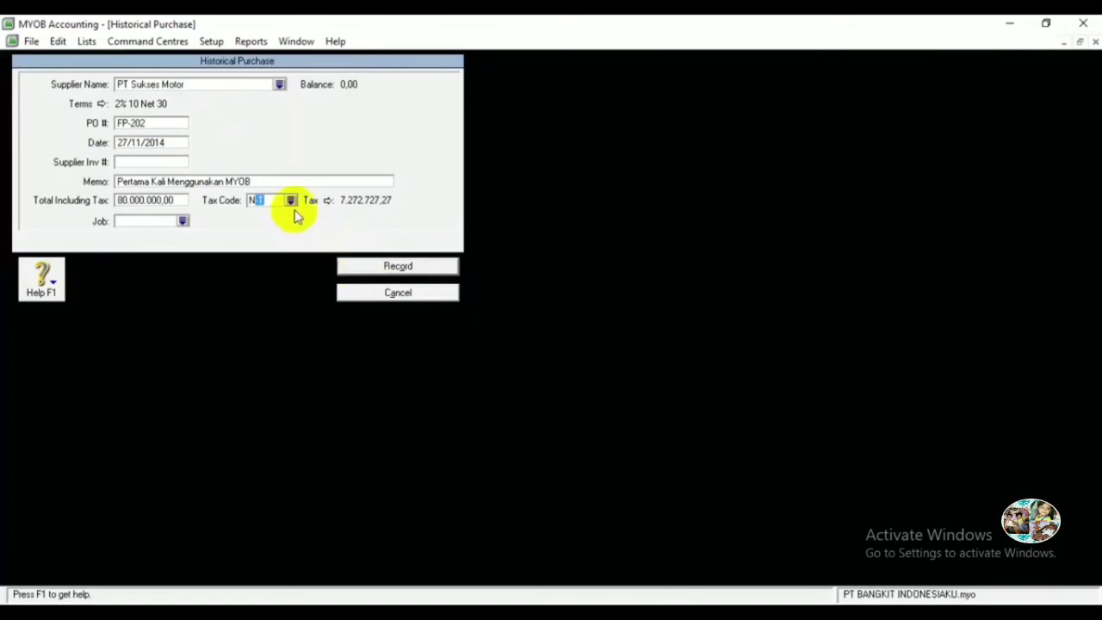
key("Tab")
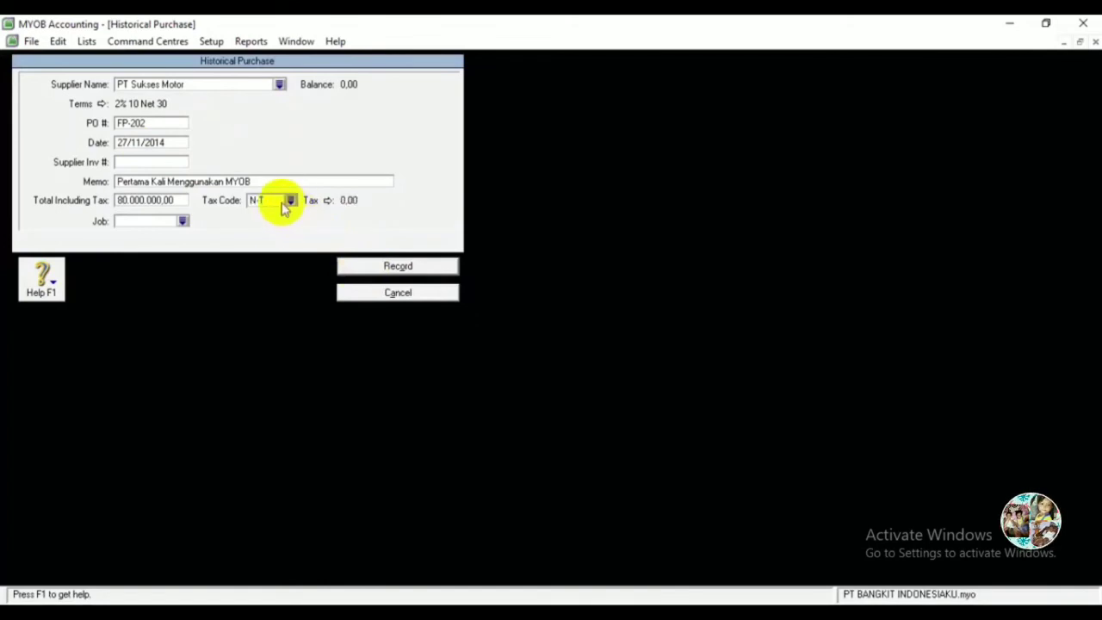
left_click(420, 267)
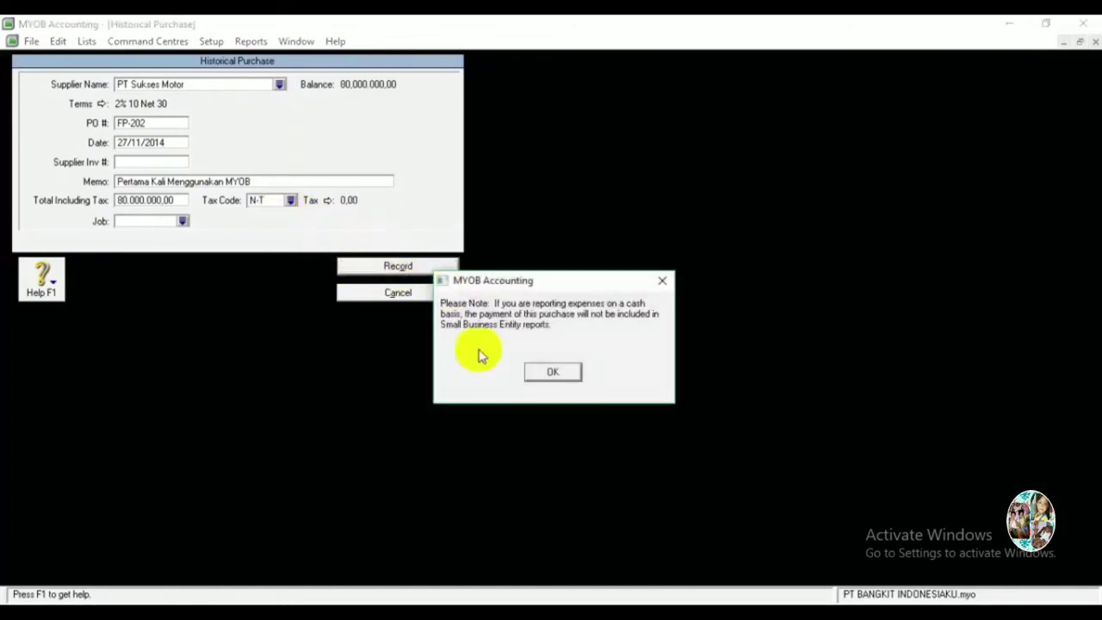
left_click(552, 371)
Start another historical purchase for UD Hugo Motor with PO number IN-08, dated the 25th.
left_click(402, 531)
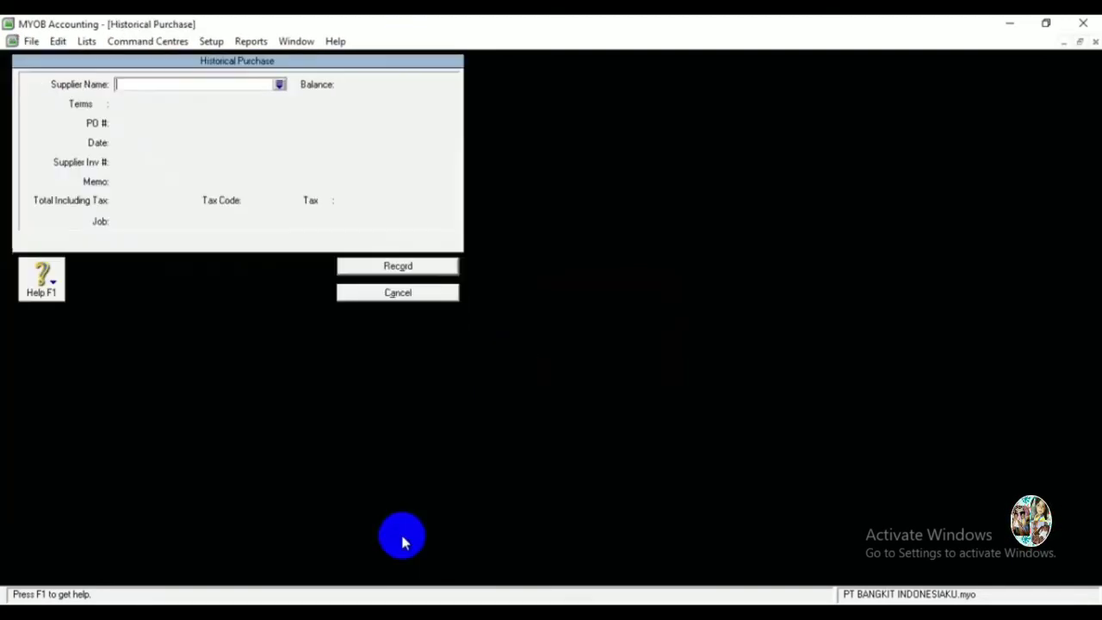
left_click(278, 84)
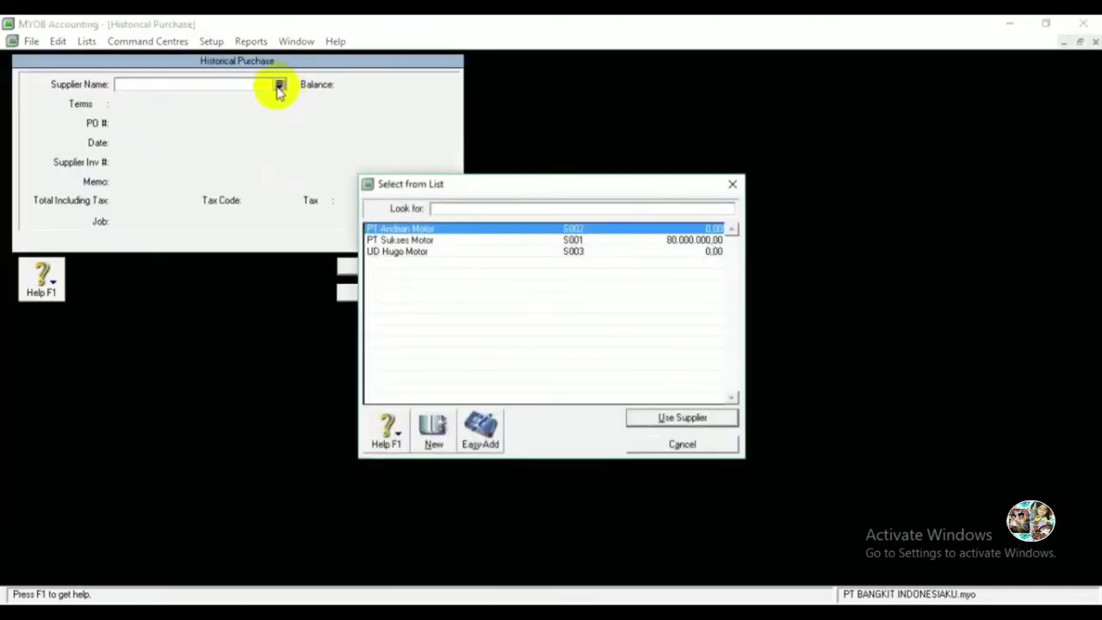
double_click(391, 250)
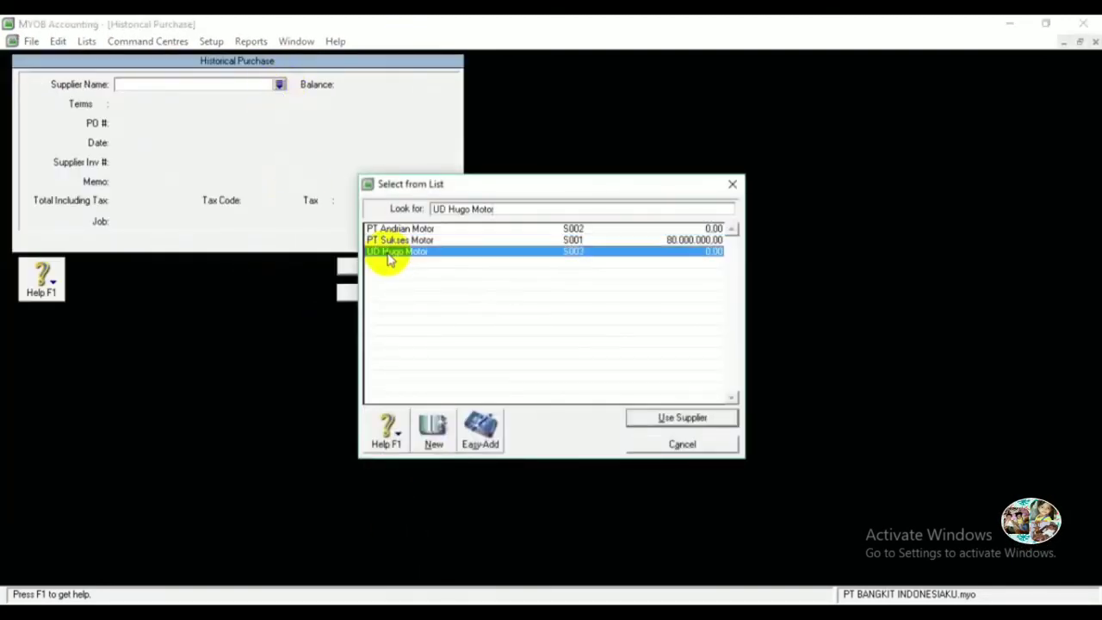
left_click(172, 125)
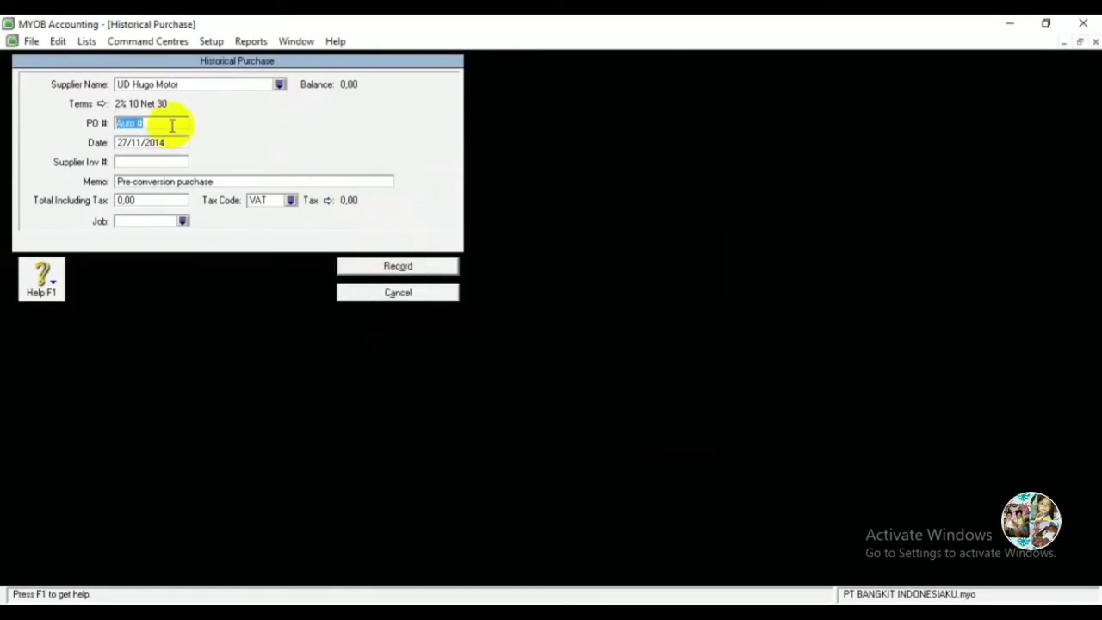
type("I")
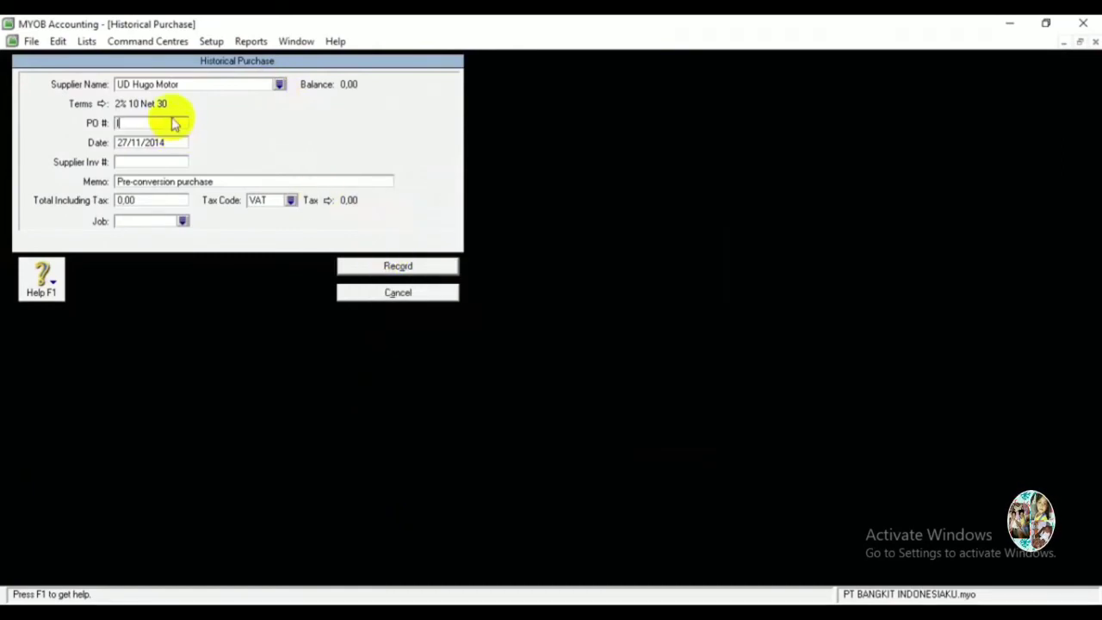
type("N-08")
key("Tab")
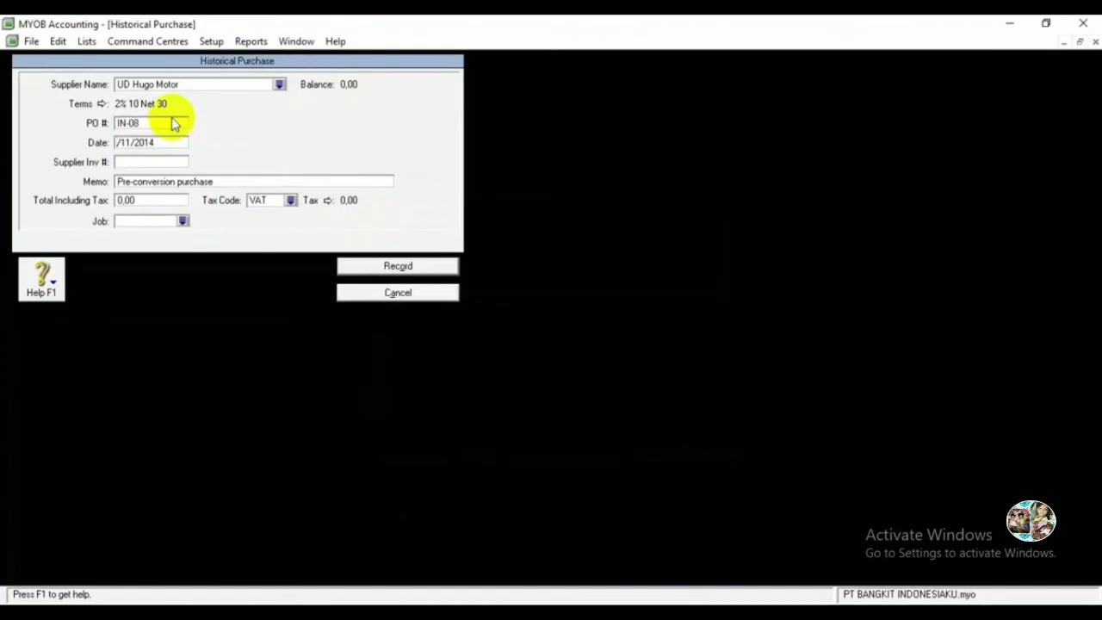
type("25")
Record it with memo 'Pertama Kali Menggunakan MYOB', total 60.000.000 and N-T tax code, then close Supplier Balances.
key("Tab")
key("Tab")
type("Pertama Kali Menggunakan MYOB")
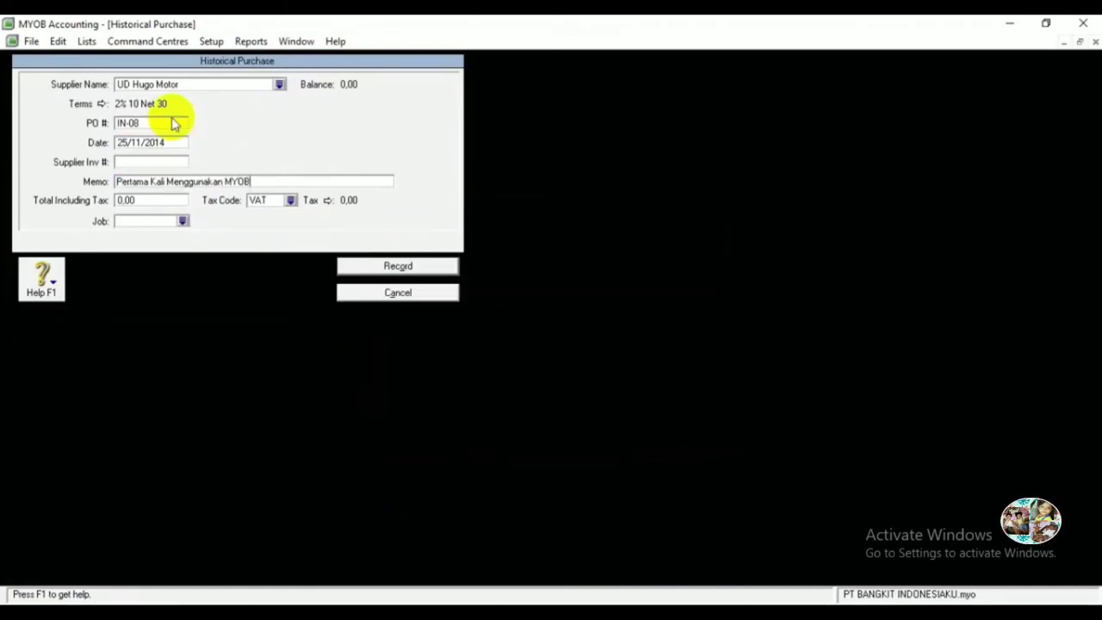
key("Tab")
type("60.000.000")
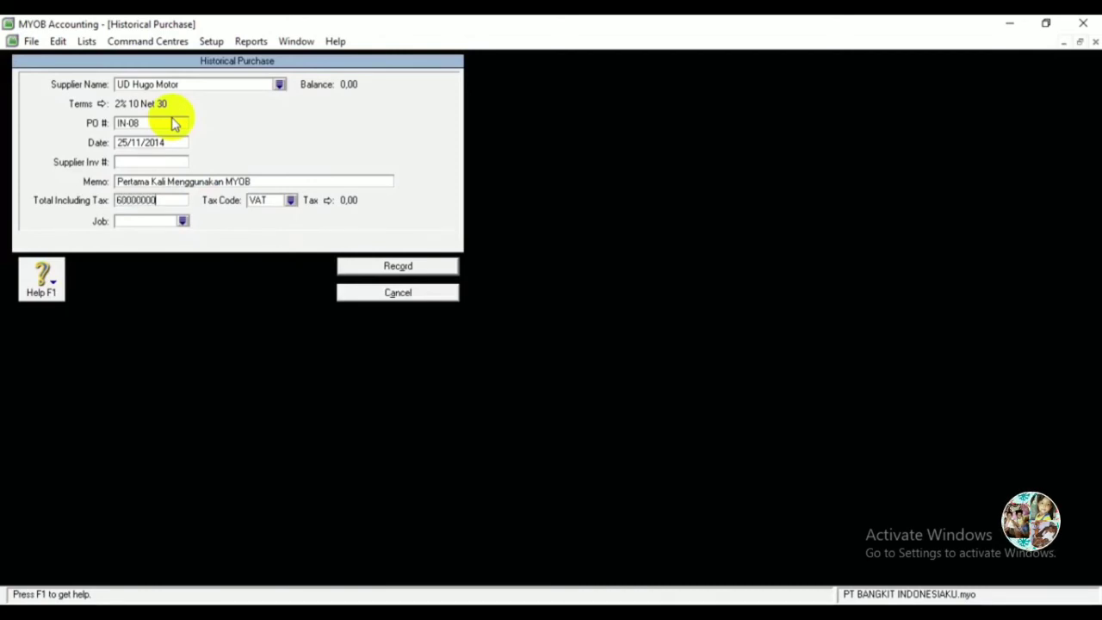
key("Tab")
type("N")
key("Tab")
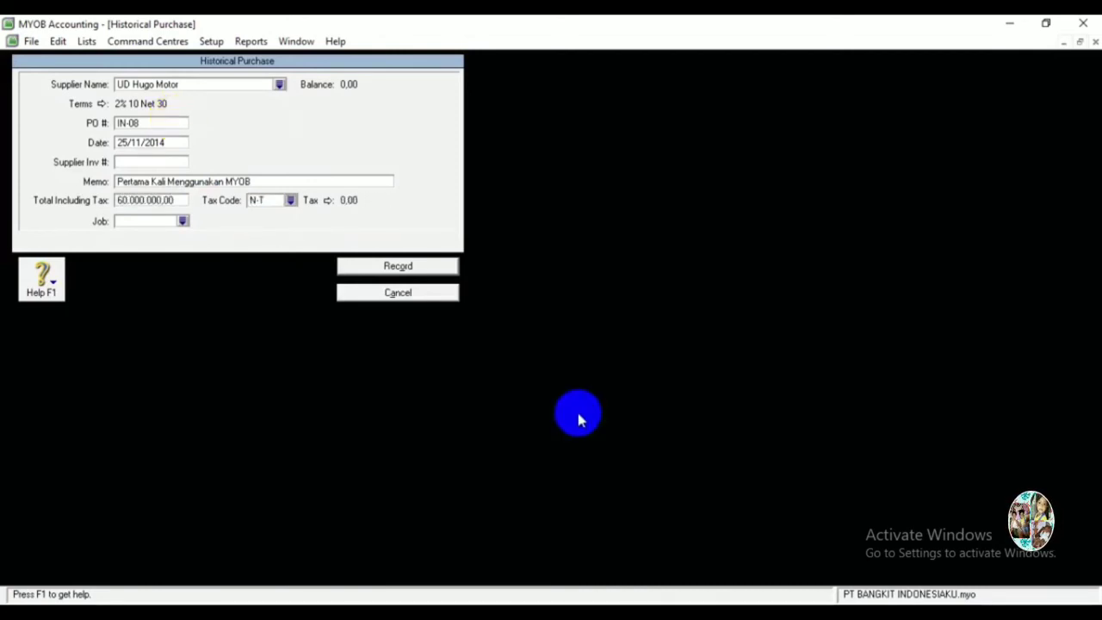
left_click(435, 266)
left_click(556, 388)
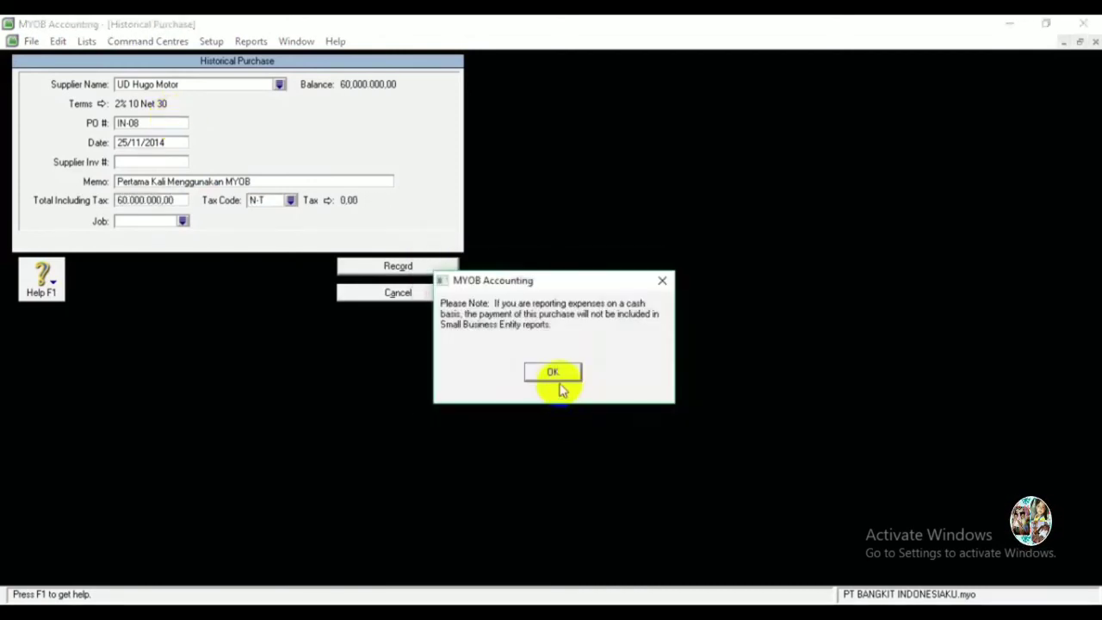
left_click(559, 375)
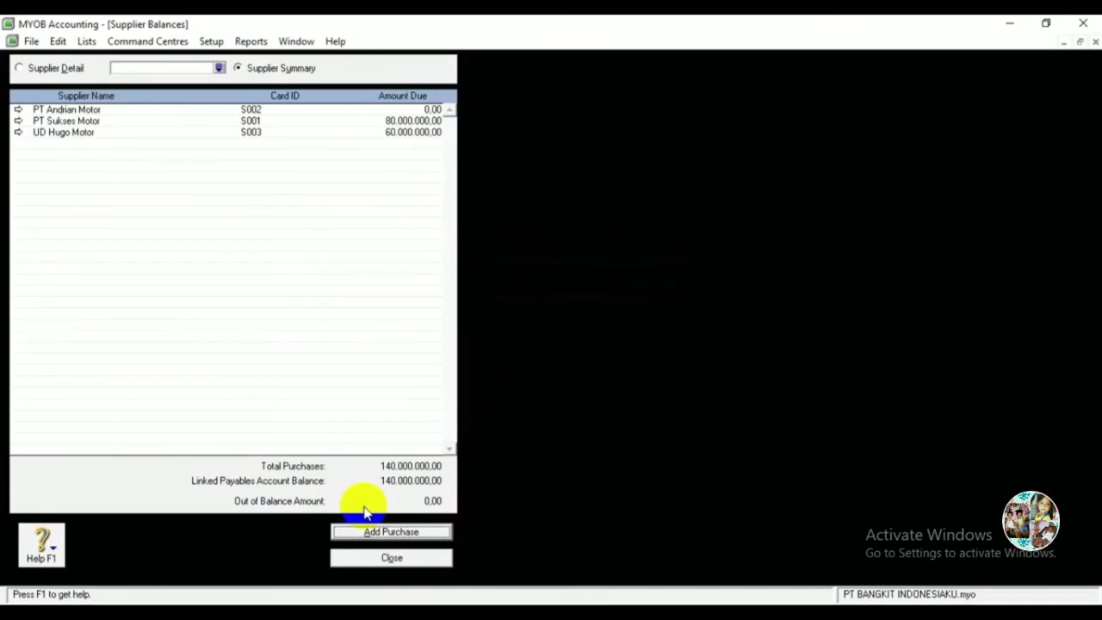
left_click(419, 558)
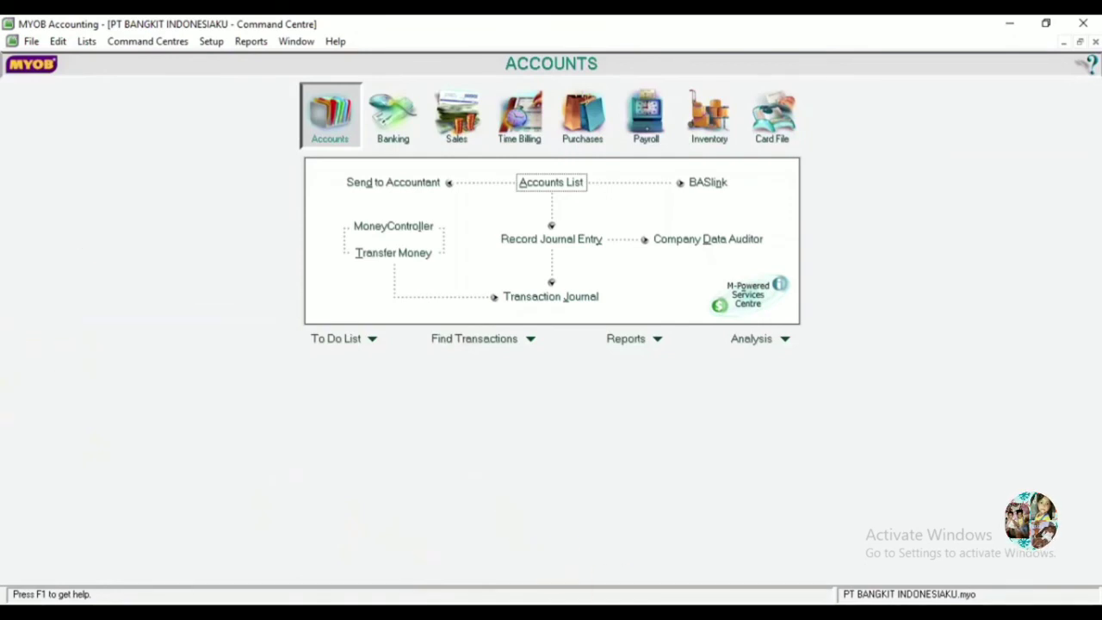
Start a new inventory adjustment dated 01/12/2014 with memo 'Pertama Kali Menggunakan MYOB'.
left_click(717, 125)
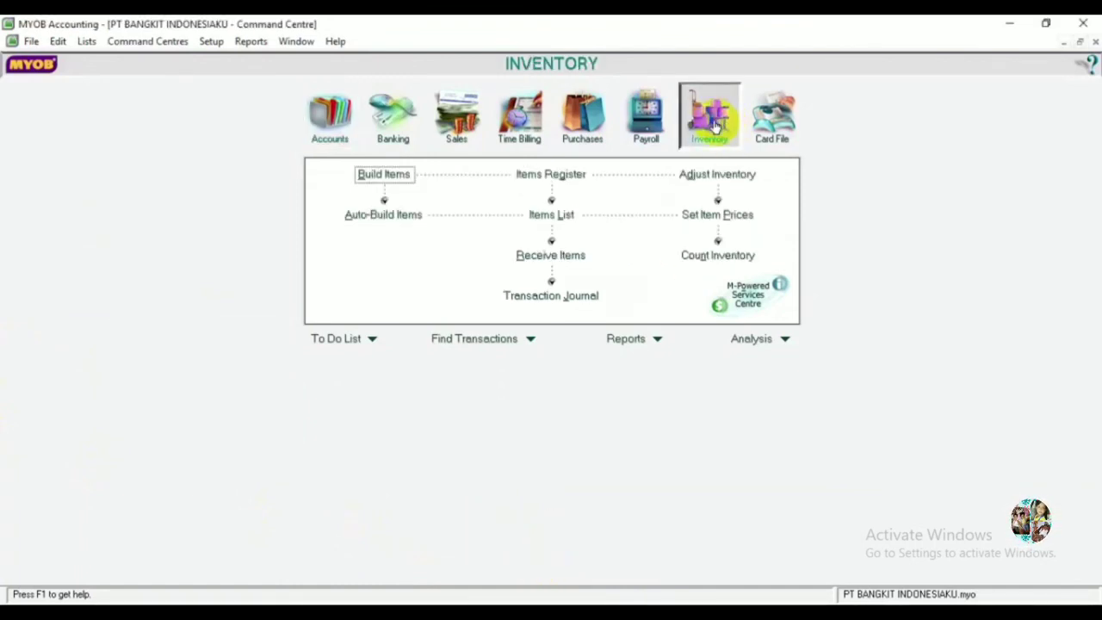
left_click(739, 179)
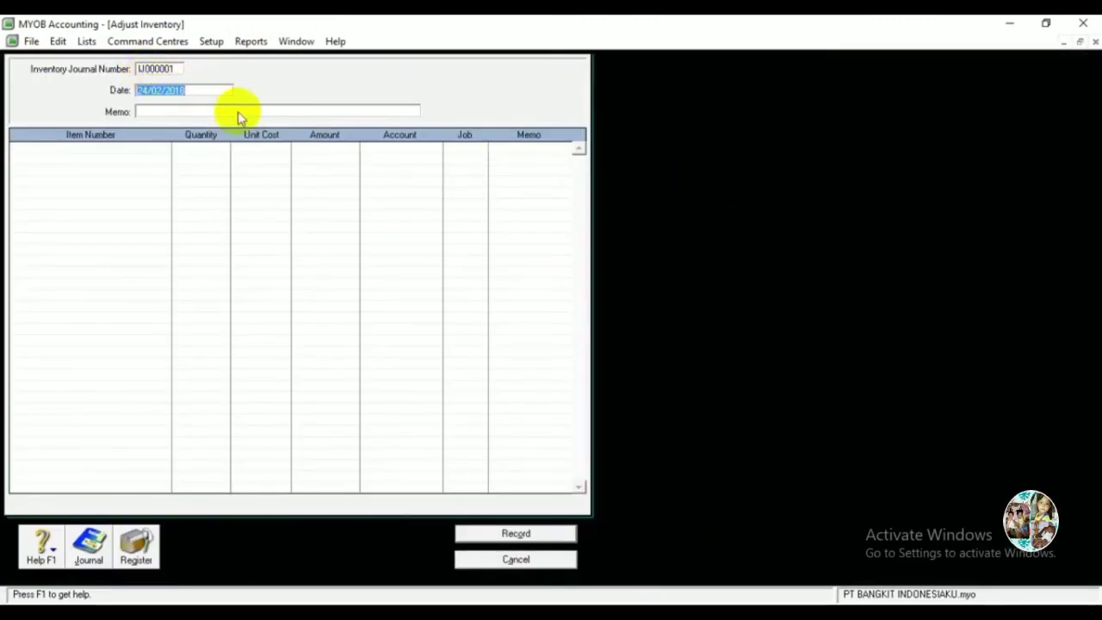
type("1/12/")
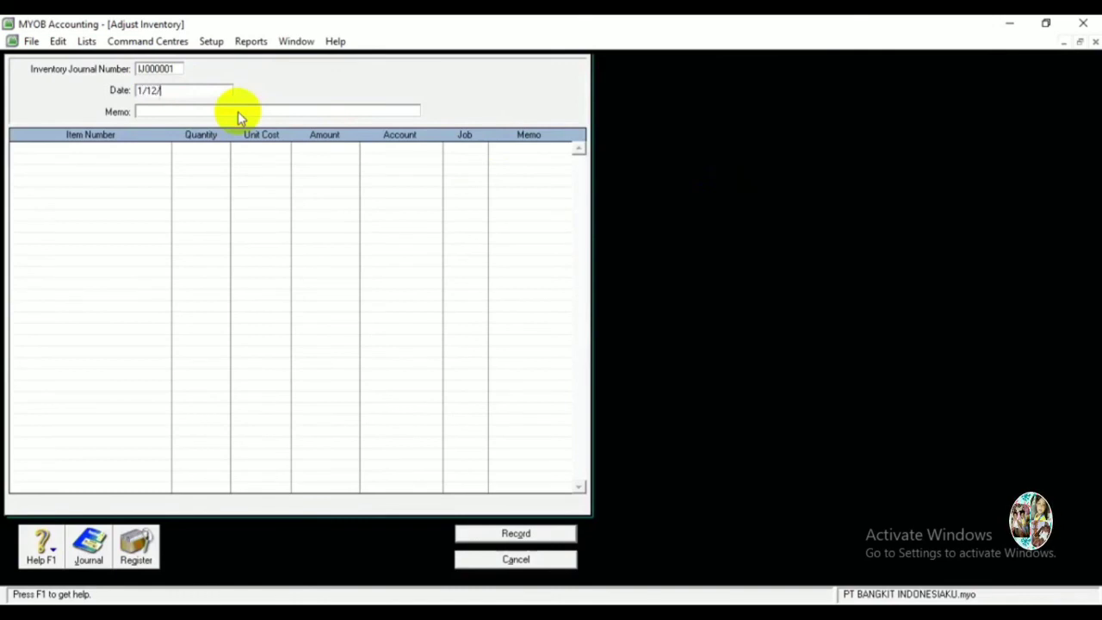
type("2014")
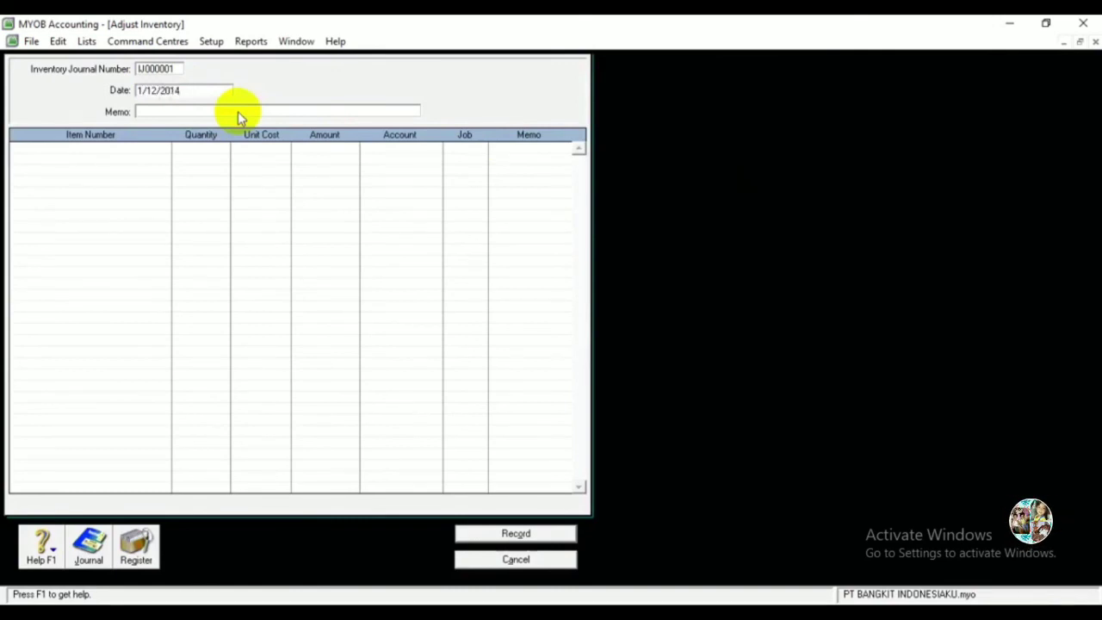
key("Tab")
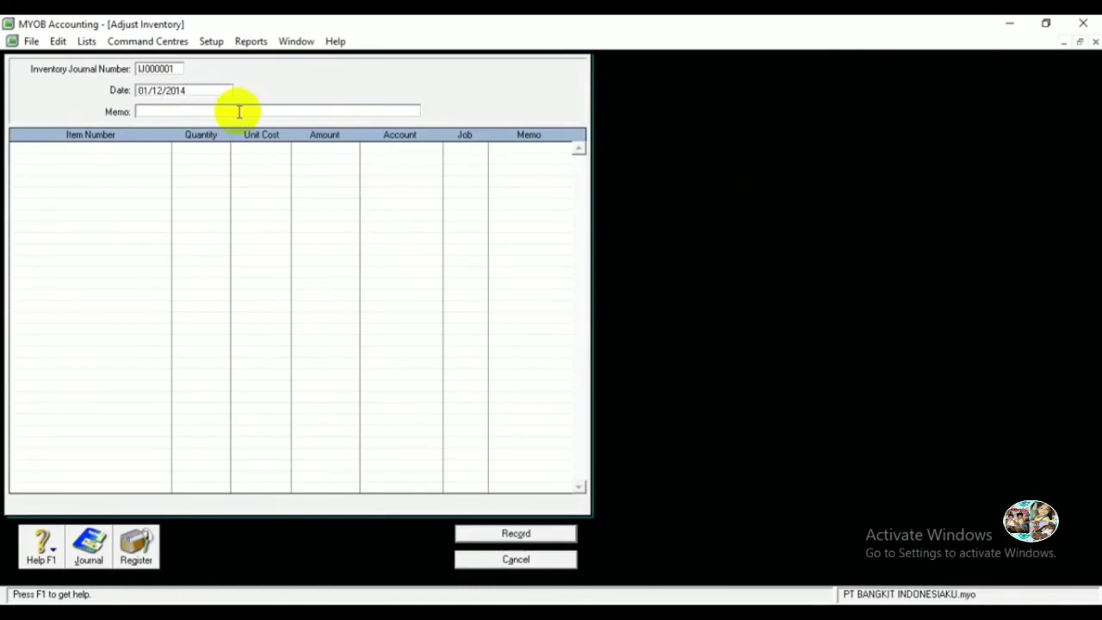
type("Pertama Kali Menggunakan MYOB")
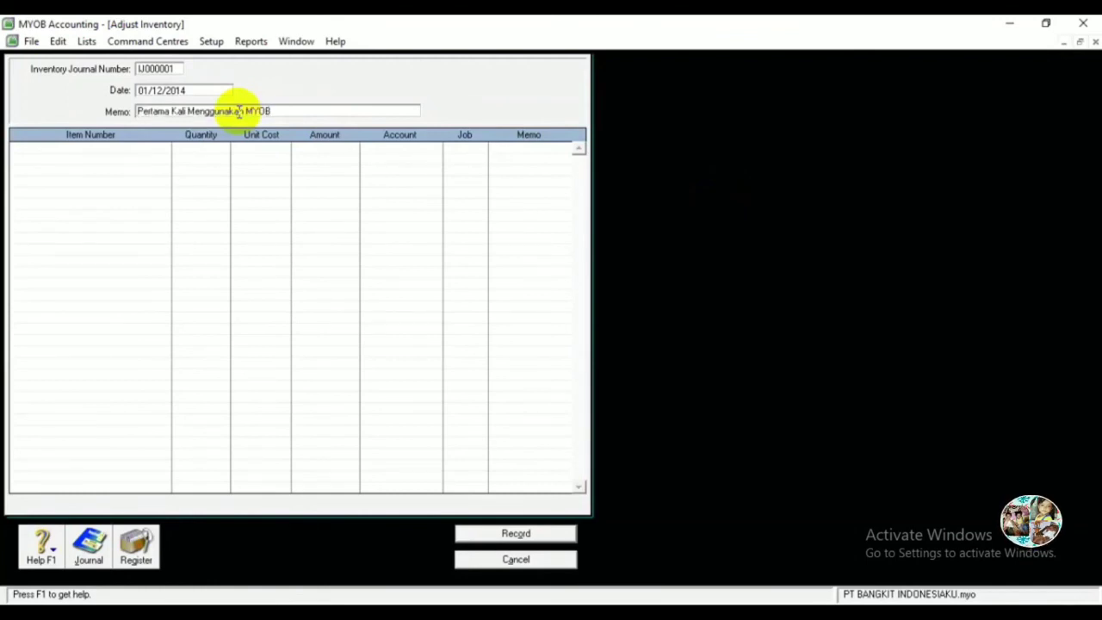
key("Tab")
key("Tab")
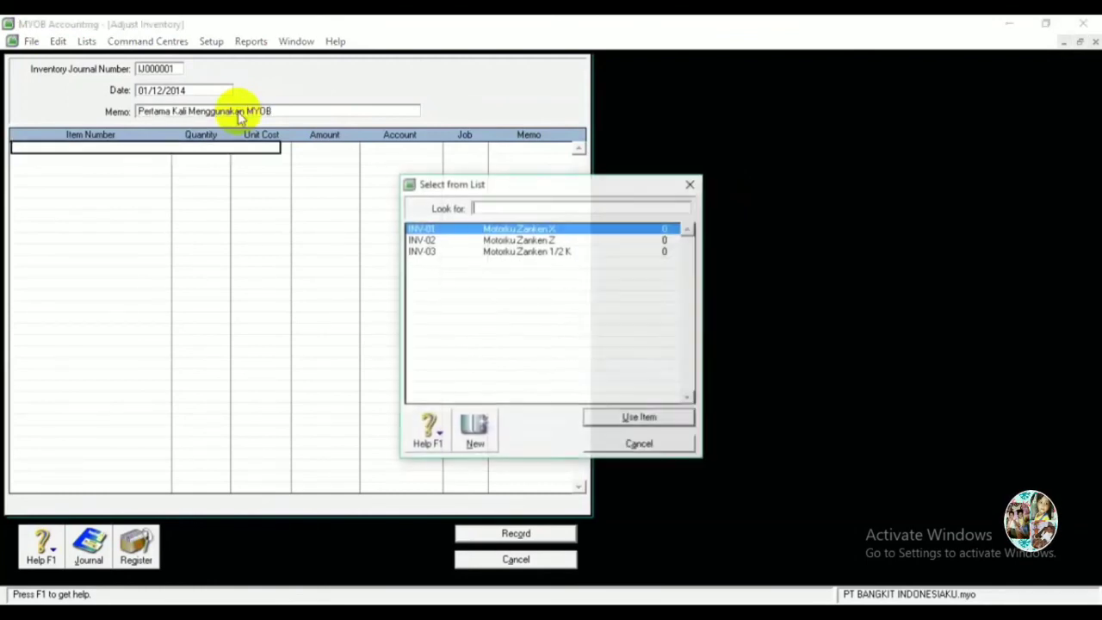
Add item INV-01 with quantity 15 and unit cost 8,000,000.
double_click(504, 229)
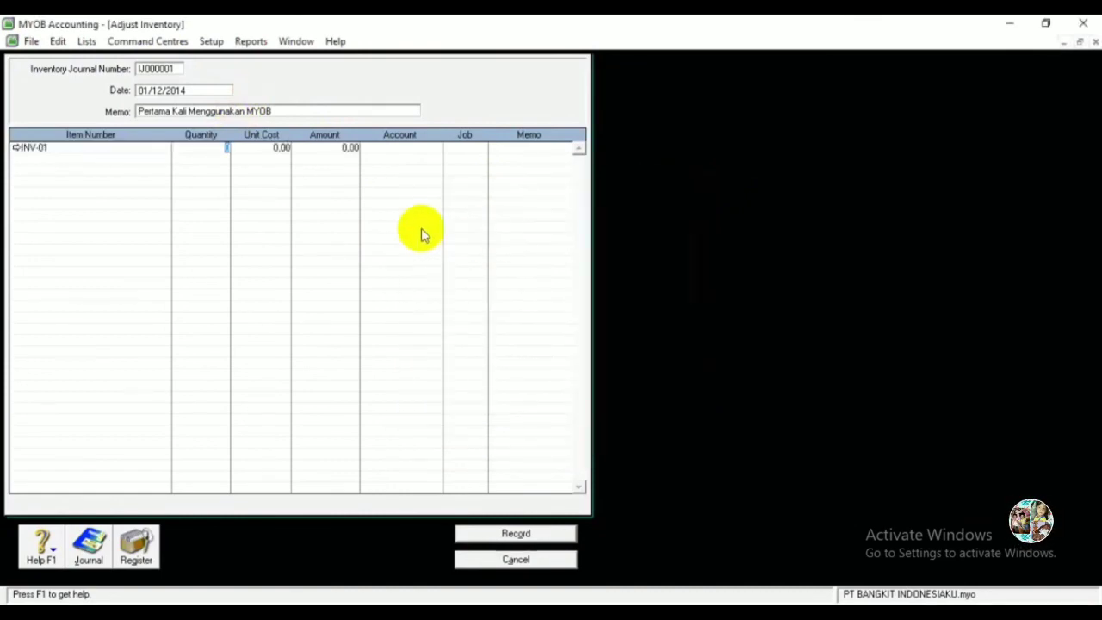
type("15")
key("Tab")
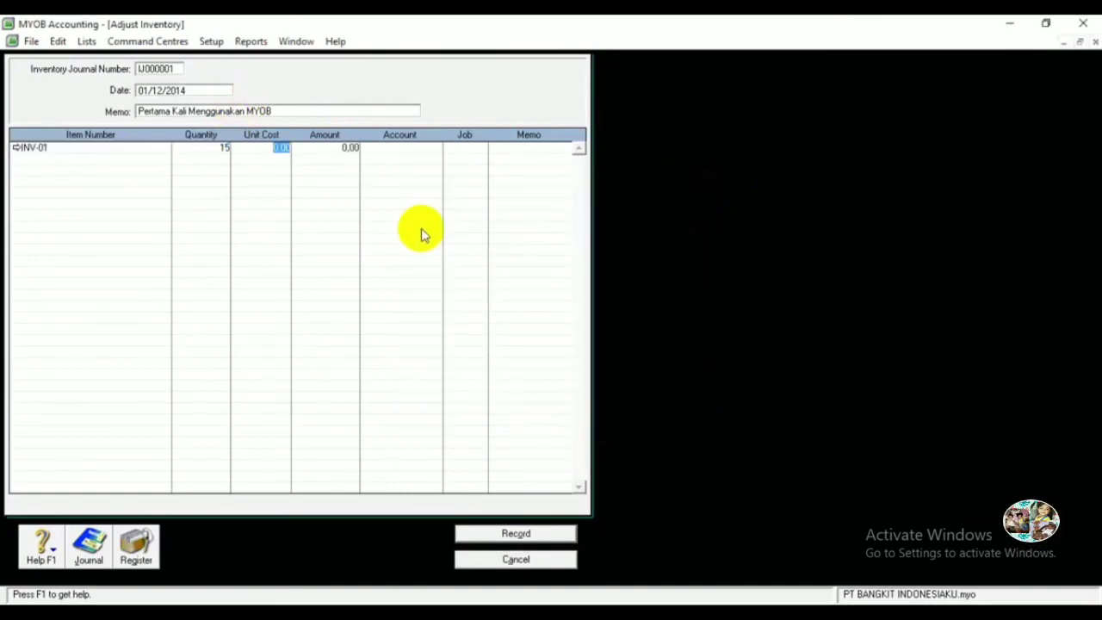
type("8000000")
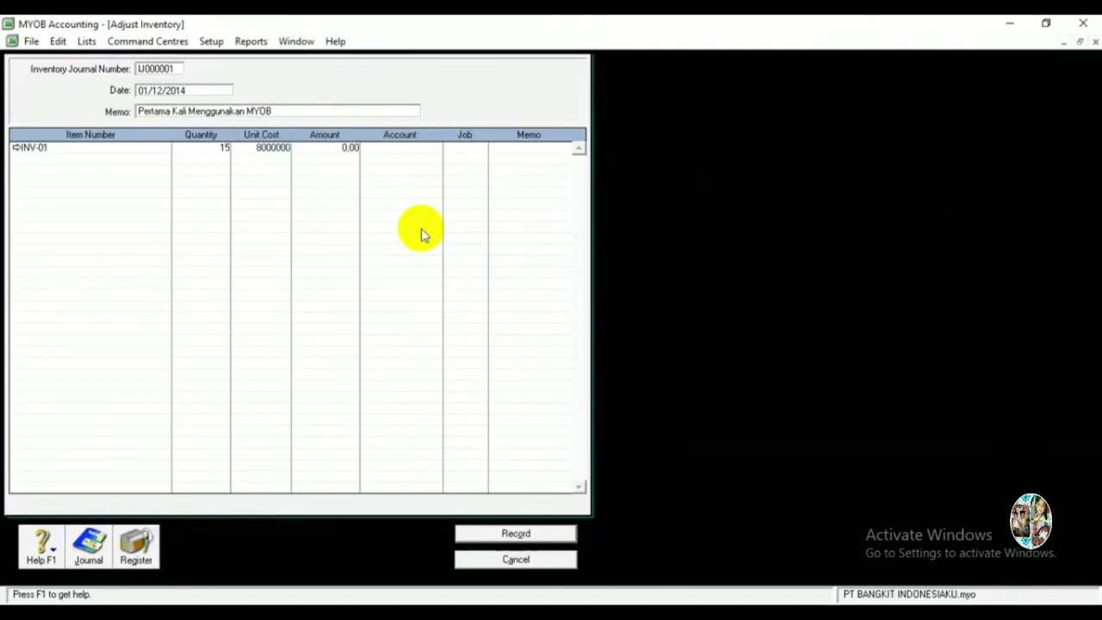
key("Tab")
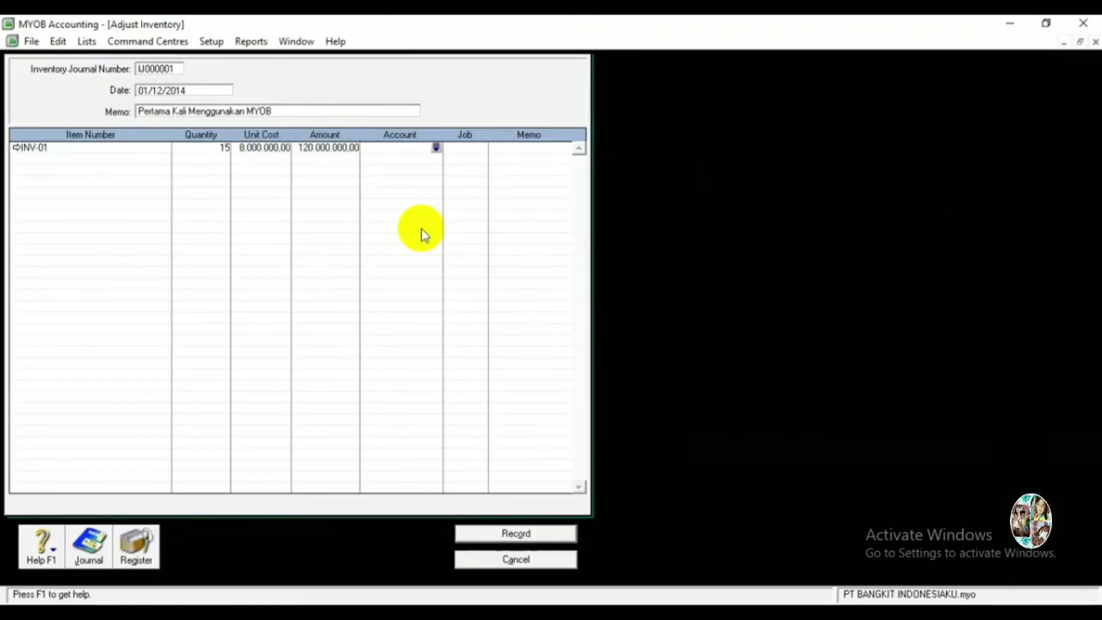
Assign account 1-1310 Merchandise Inventory to the INV-01 line.
left_click(436, 148)
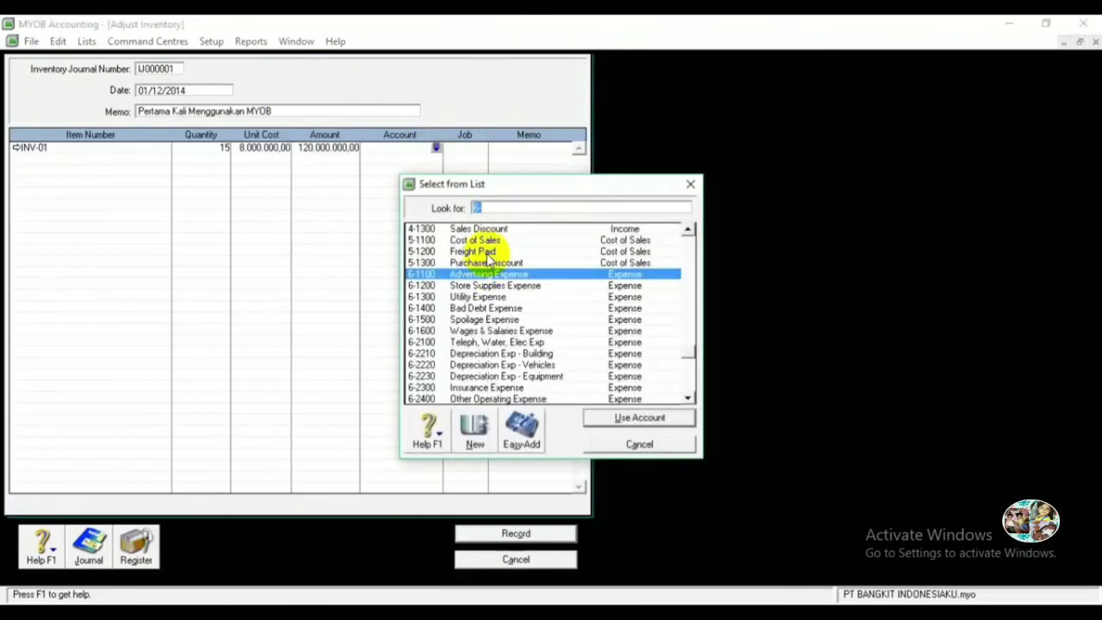
type("1")
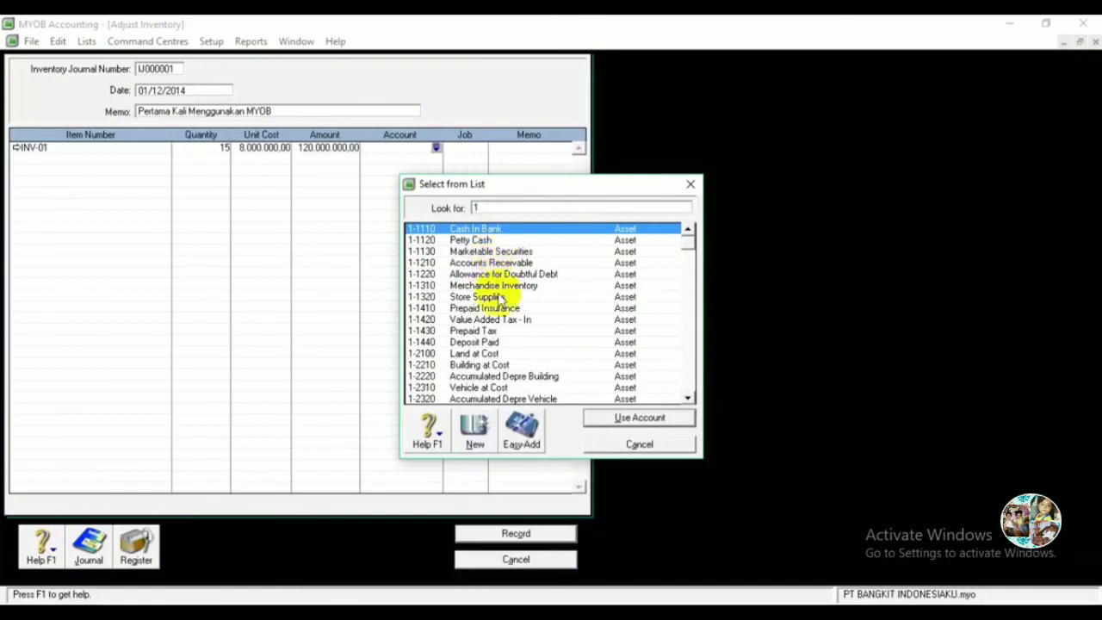
double_click(499, 285)
key("Tab")
key("Tab")
key("Tab")
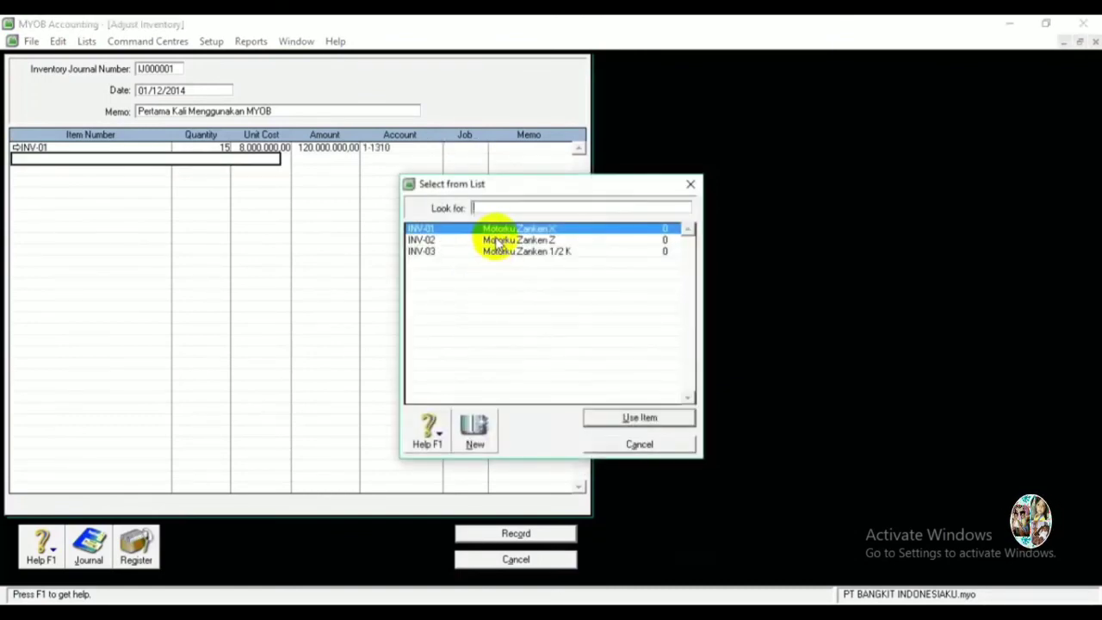
Add INV-02 with quantity 20, unit cost 7,200,000 and account 1-1310.
double_click(491, 239)
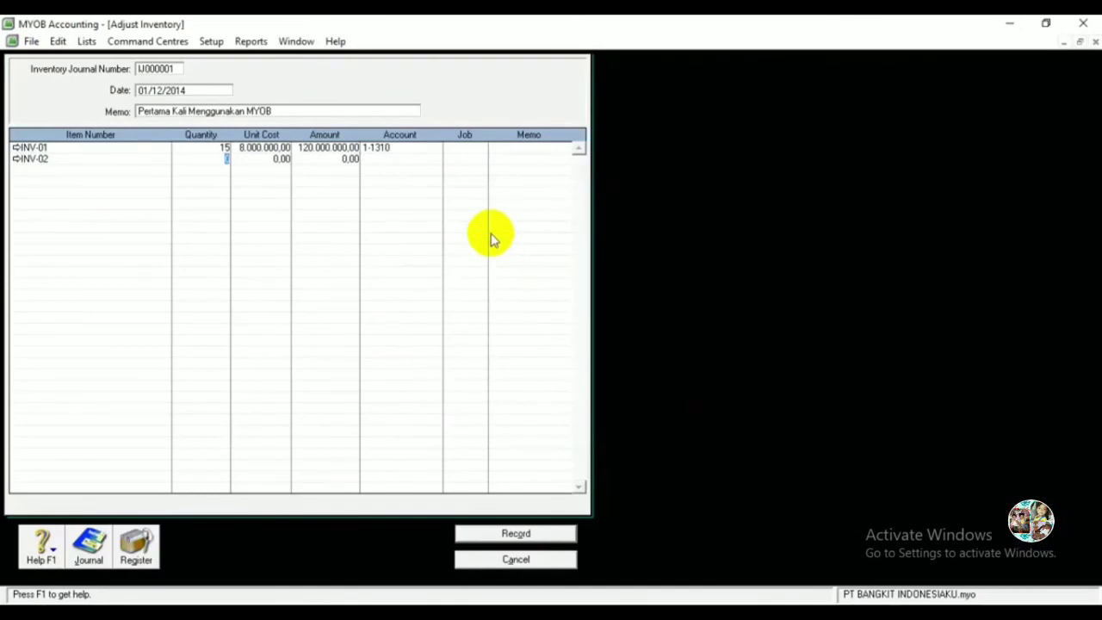
type("20")
key("Tab")
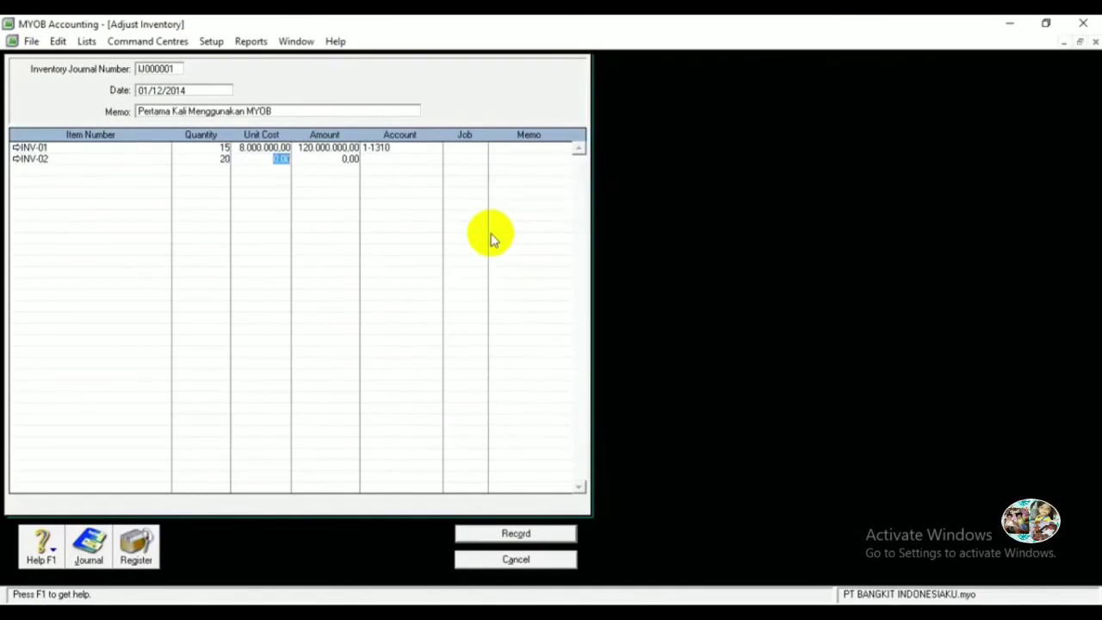
type("7200000")
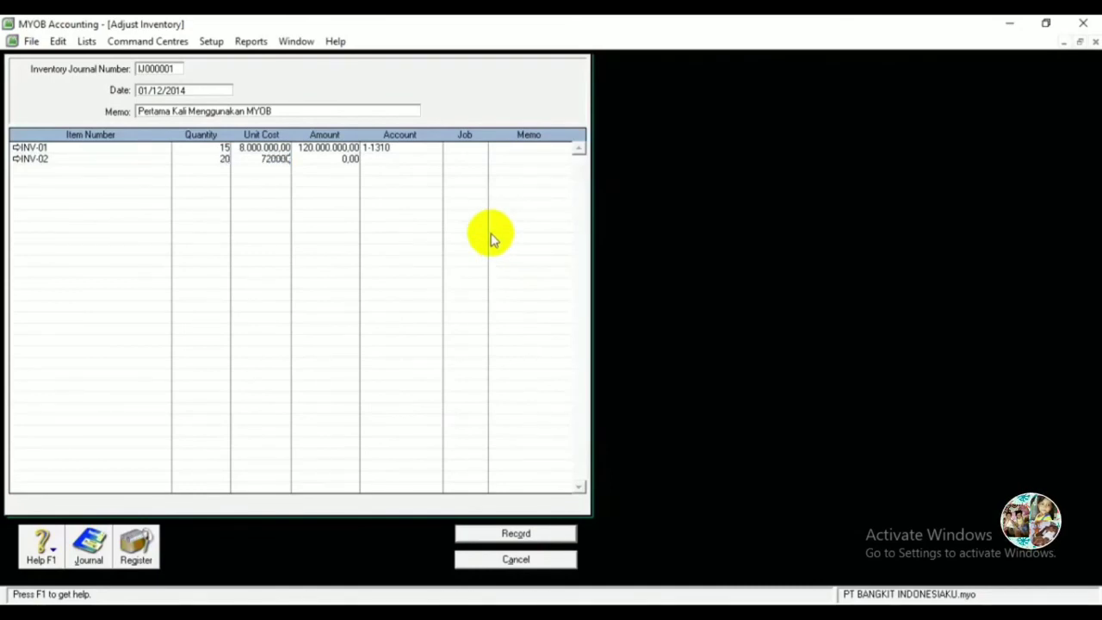
key("Tab")
key("Tab")
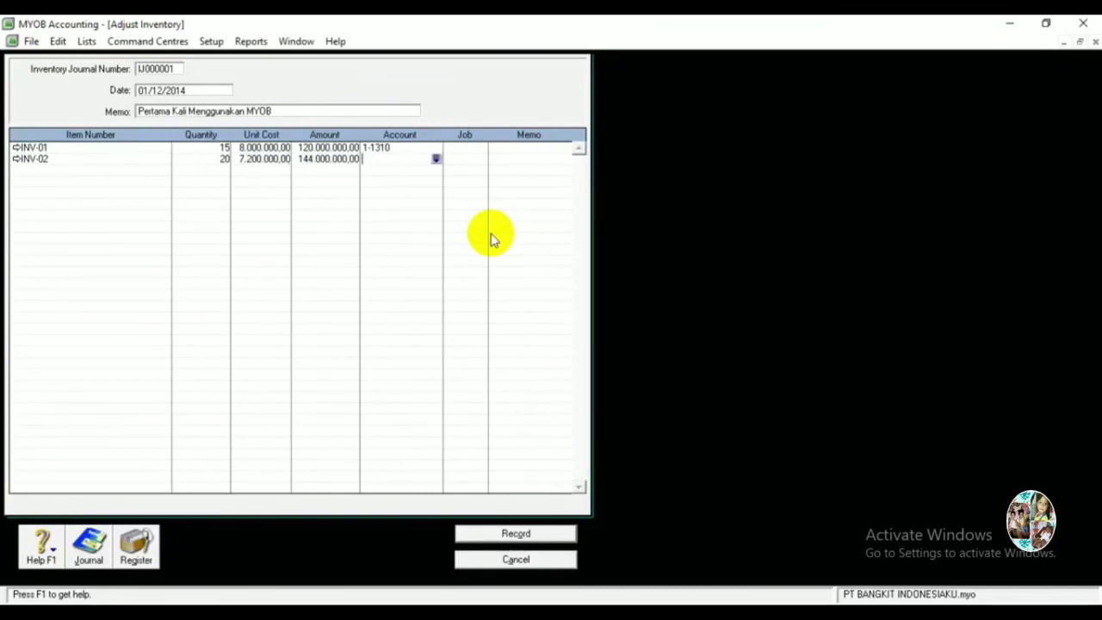
type("1")
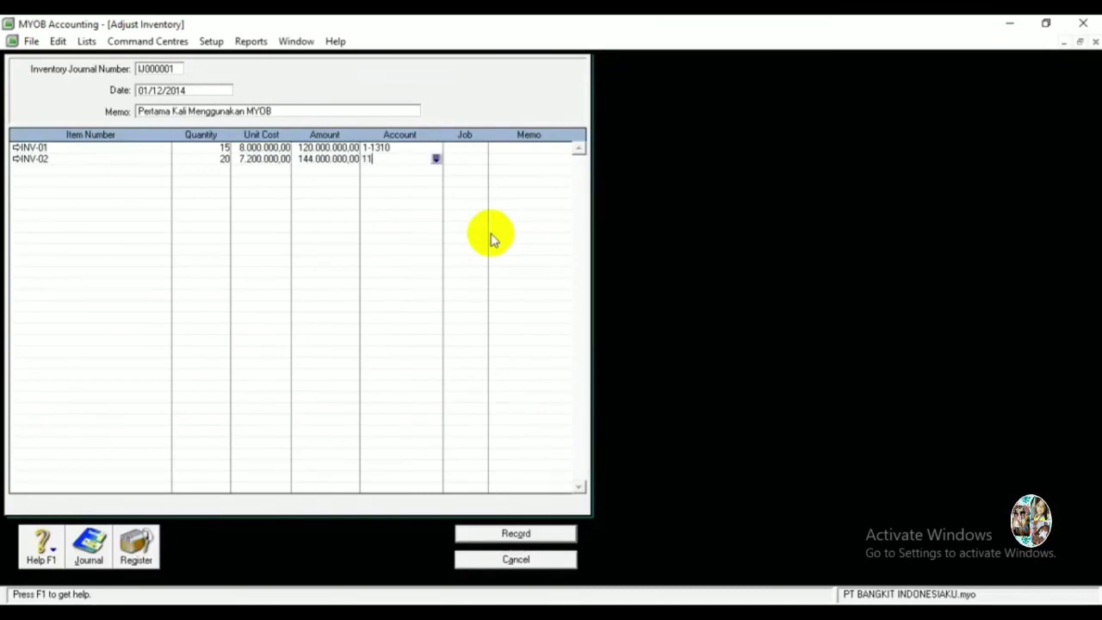
type("-1310")
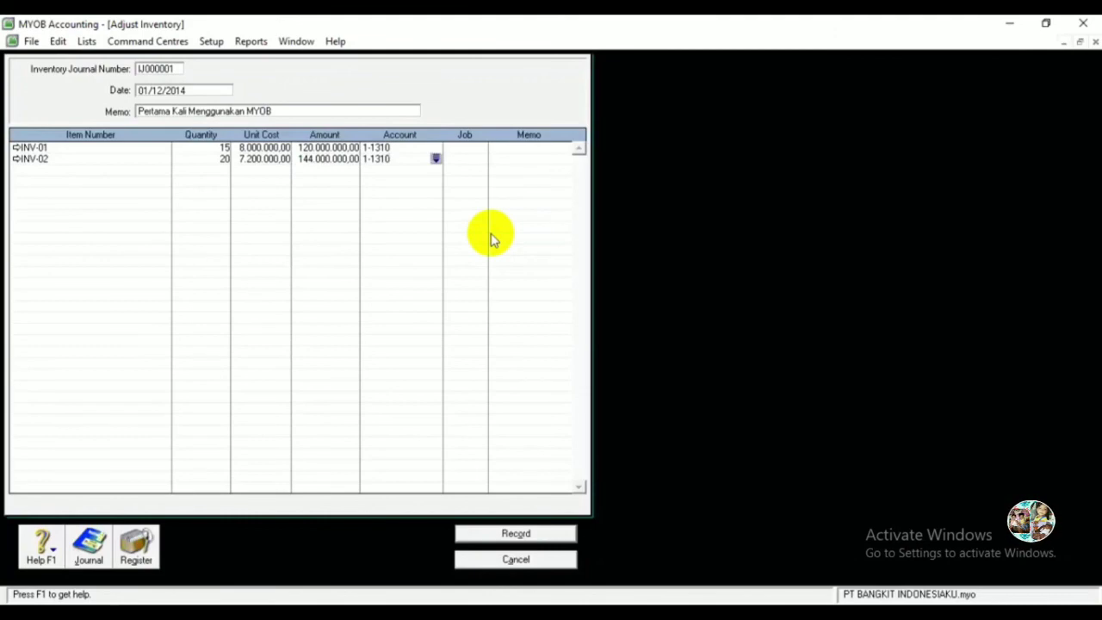
key("Tab")
key("Tab")
key("Tab")
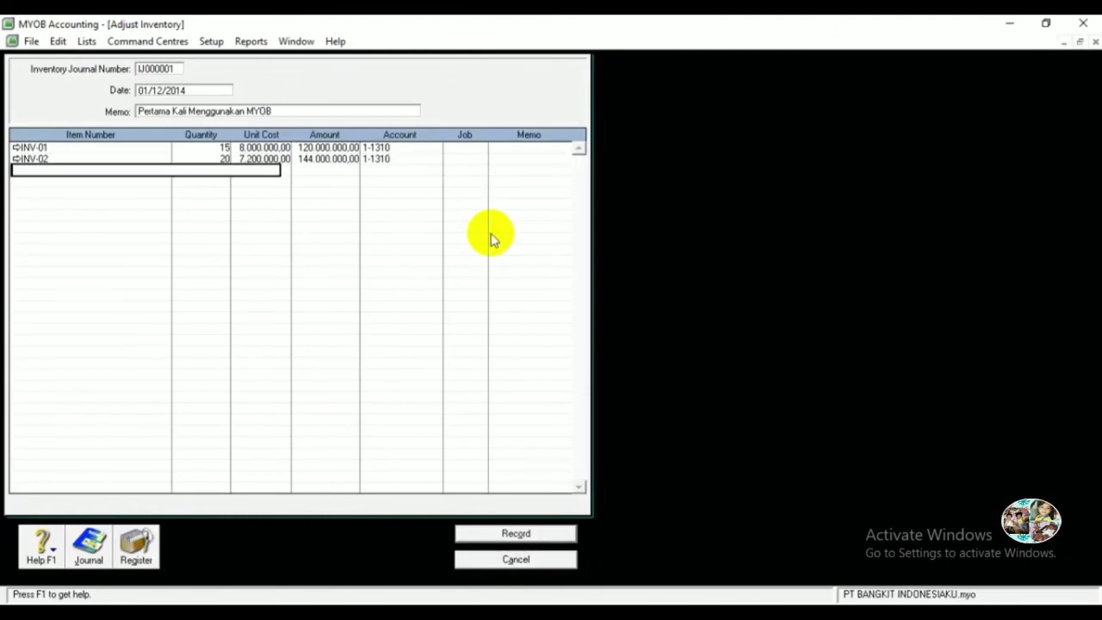
key("Tab")
Add INV-03 with quantity 15, unit cost 7.600.000 and account 1-1310.
double_click(521, 251)
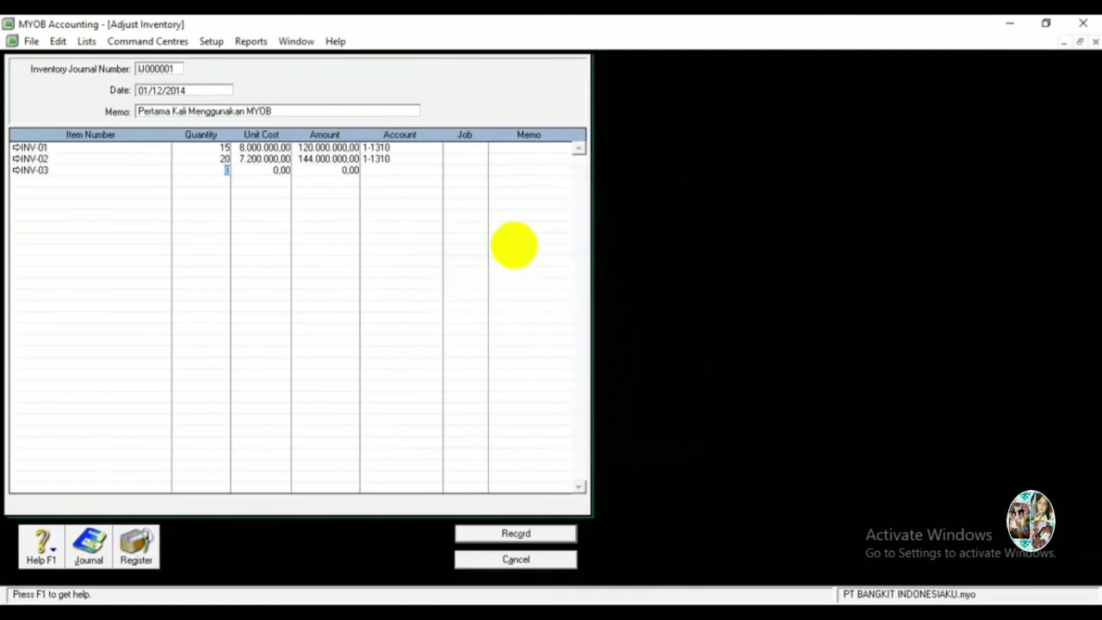
type("15")
key("Tab")
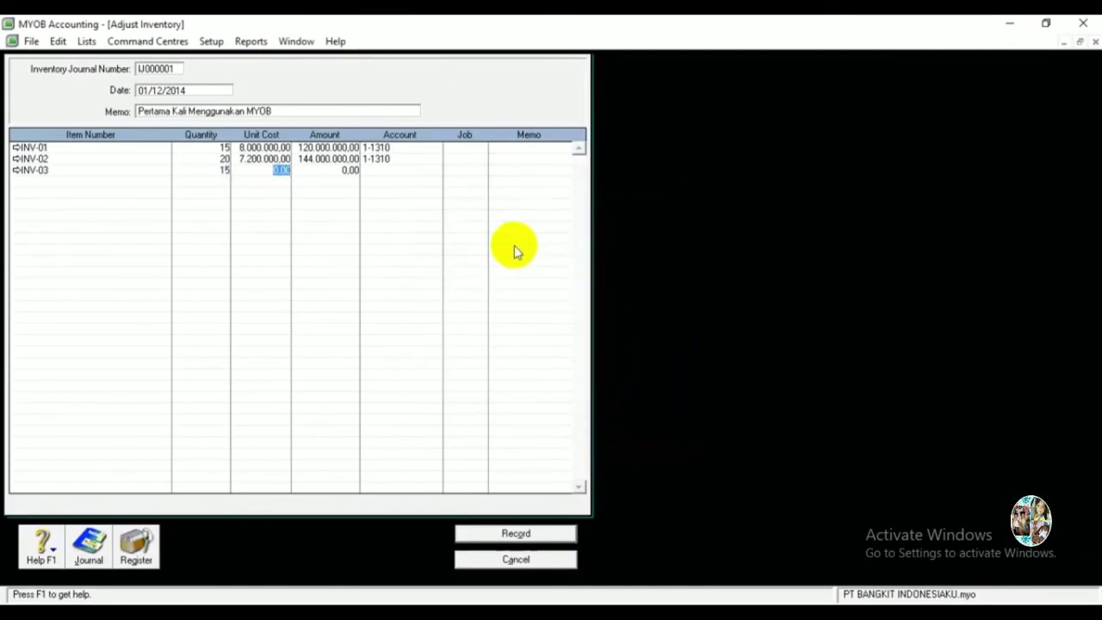
key("BackSpace")
type("7.600.000")
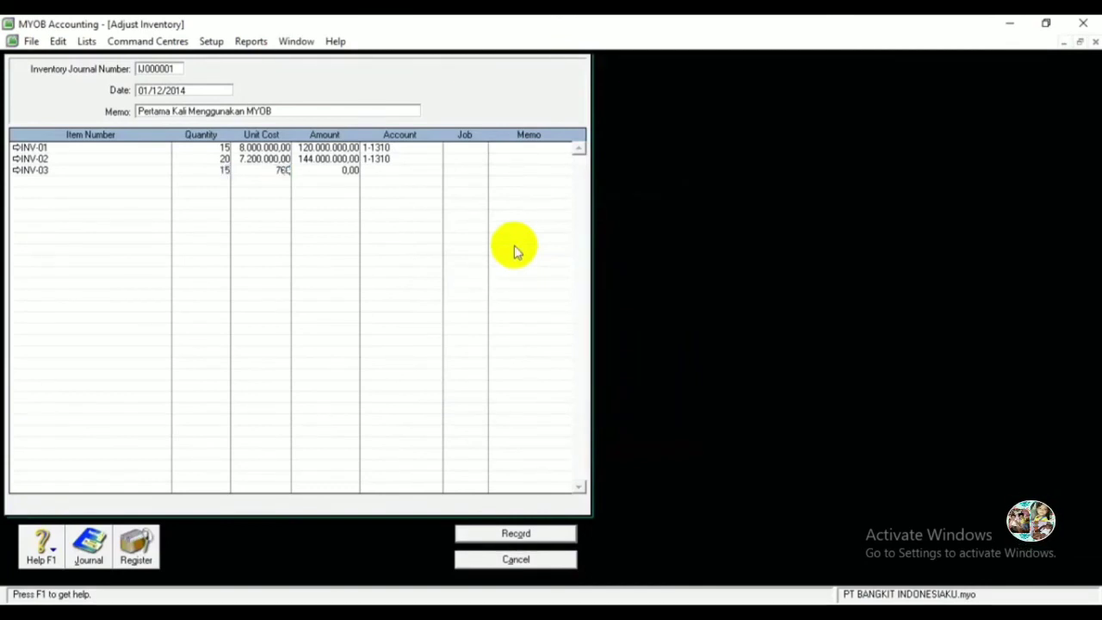
key("Tab")
key("Tab")
type("1-1310")
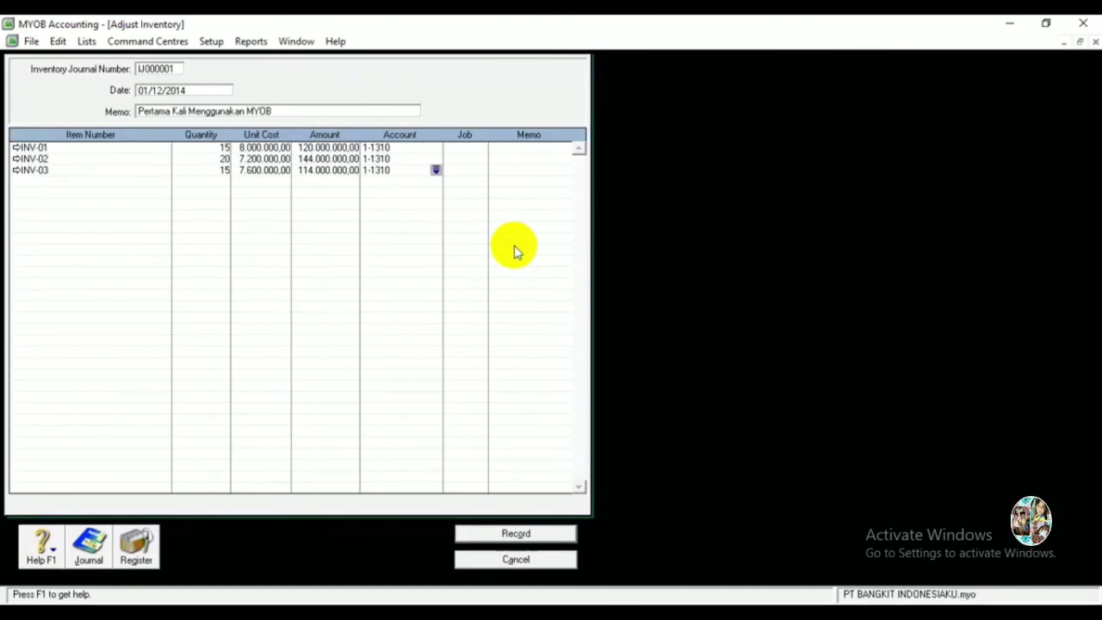
Check the transaction recap, then record the opening stock adjustment and close the form.
key("ctrl+r")
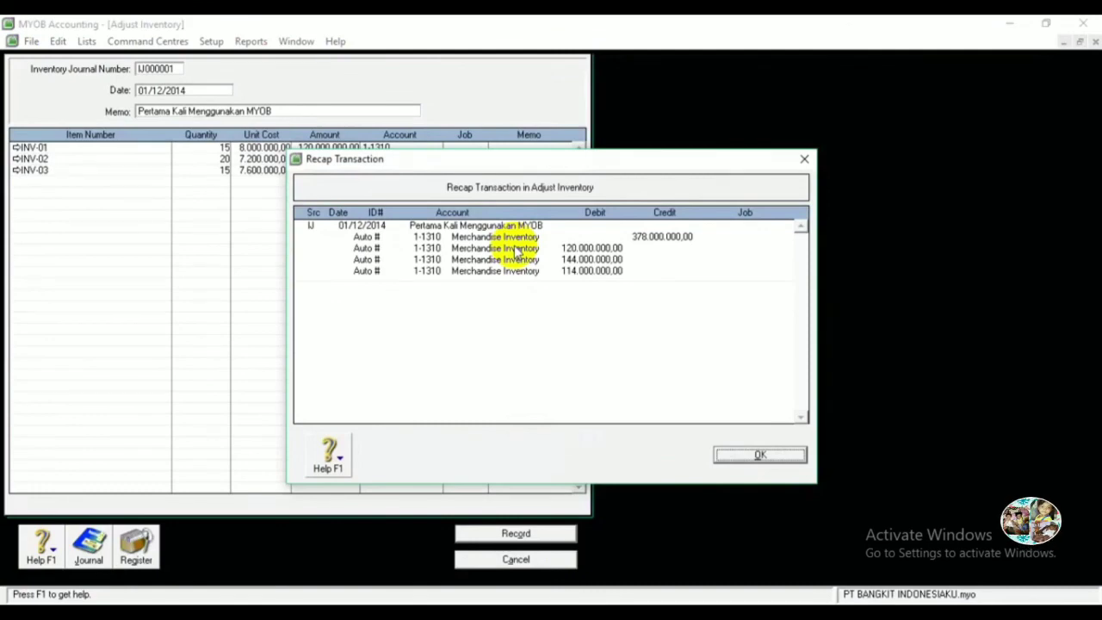
left_click(779, 455)
left_click(546, 533)
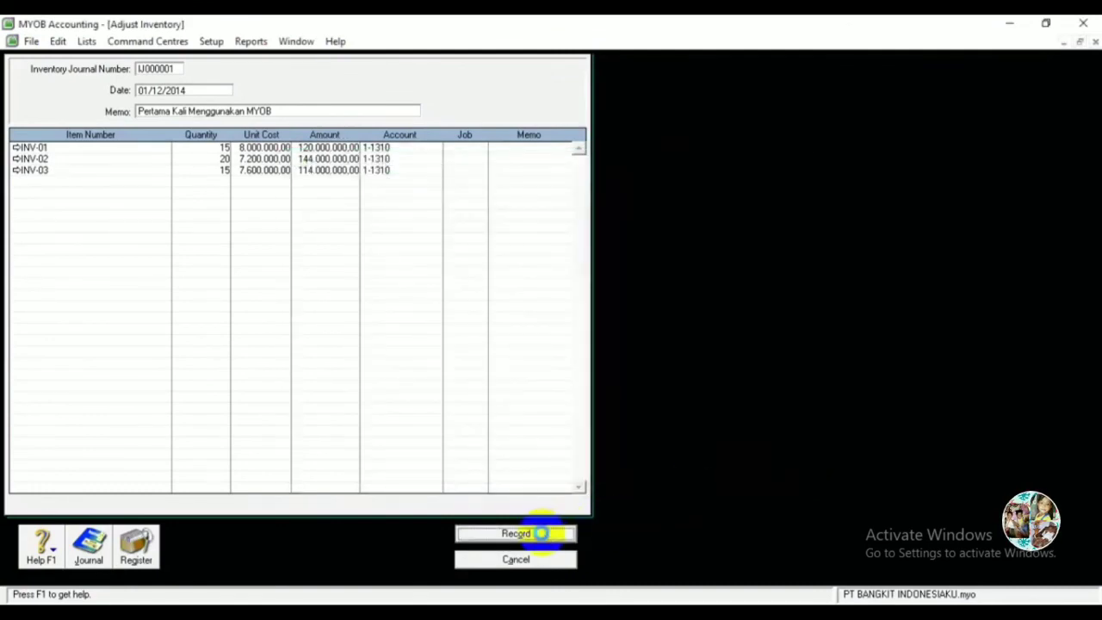
left_click(550, 561)
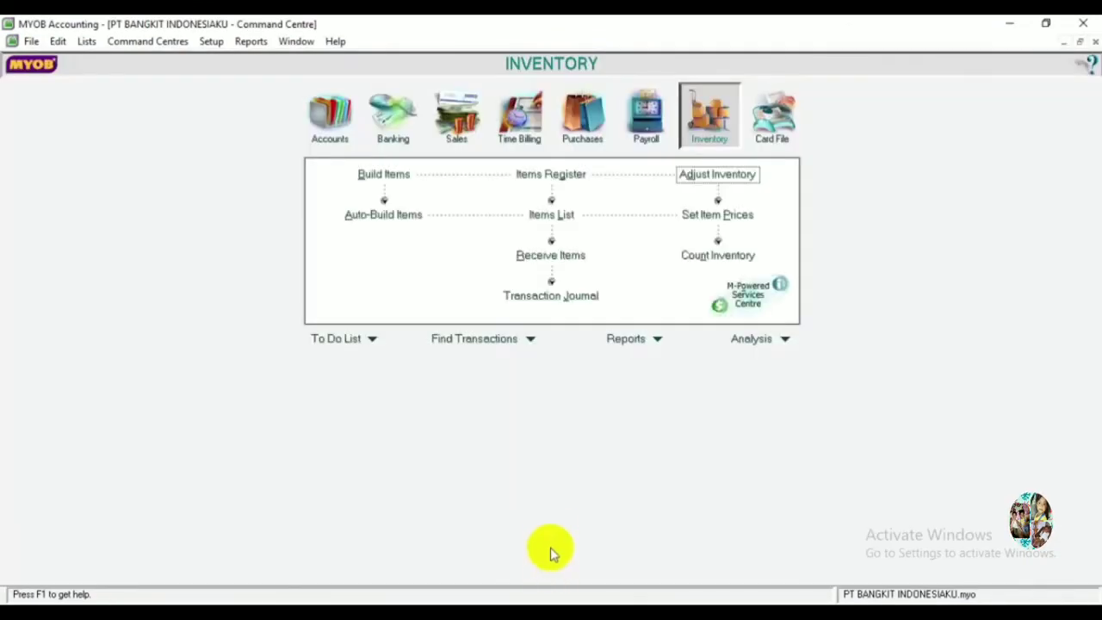